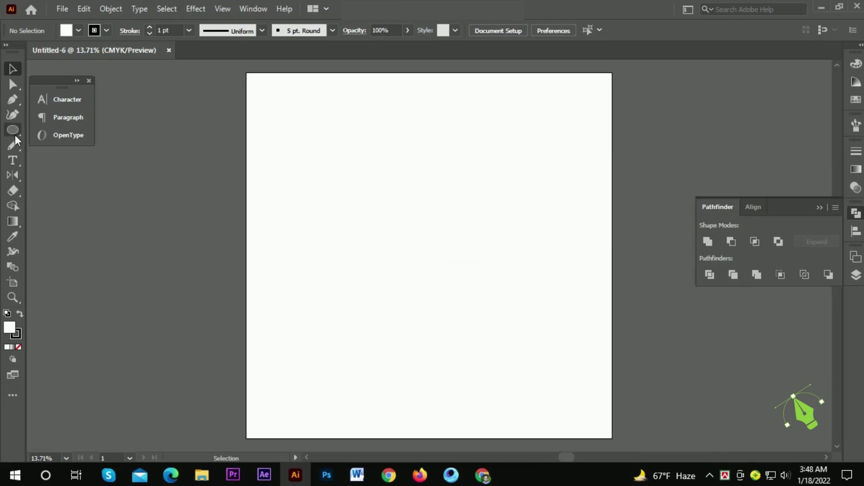
Step: Draw a circle on the artboard and fill it with cyan (C=60)
click(13, 131)
drag(400, 189, 455, 209)
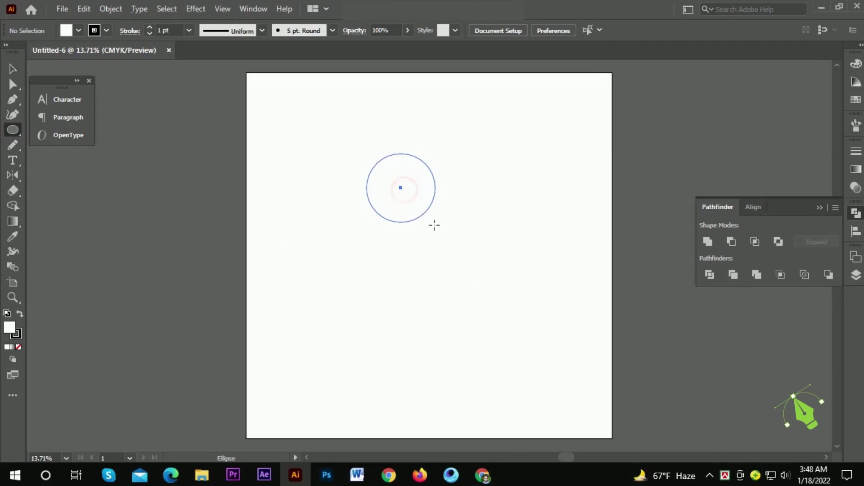
scroll(455, 204, up, 1)
scroll(455, 203, up, 1)
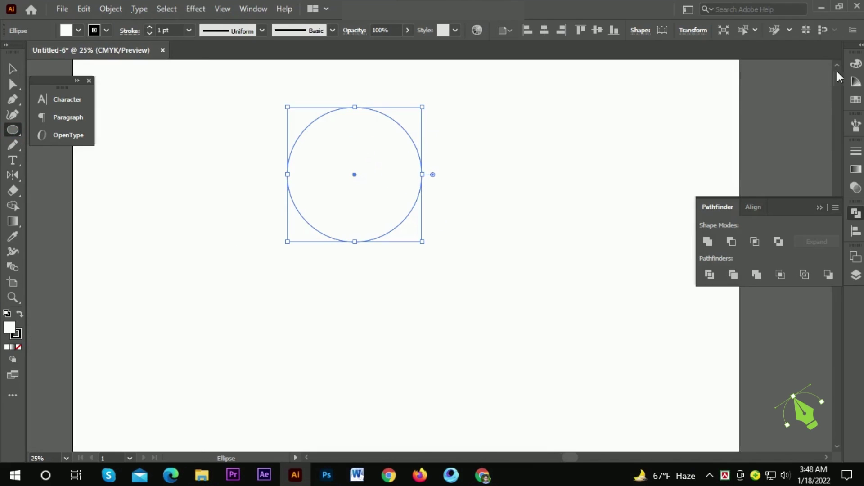
click(855, 65)
click(775, 81)
key(v)
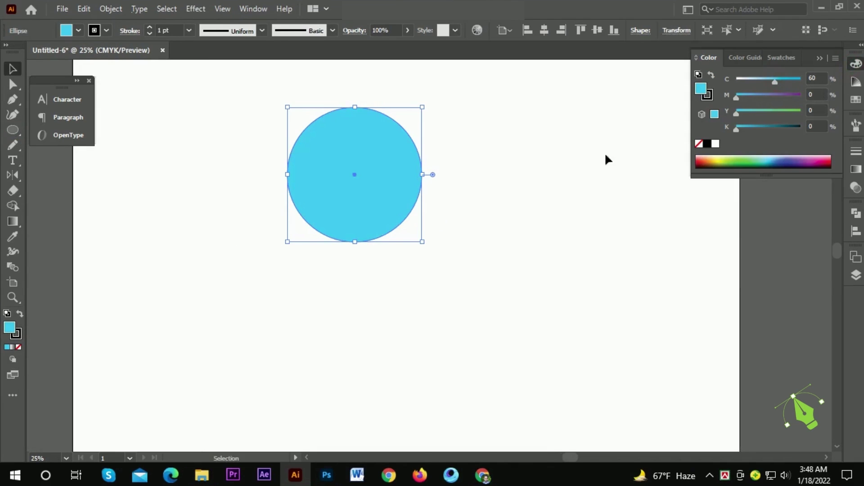
drag(554, 164, 414, 175)
key(Tab)
drag(222, 177, 449, 179)
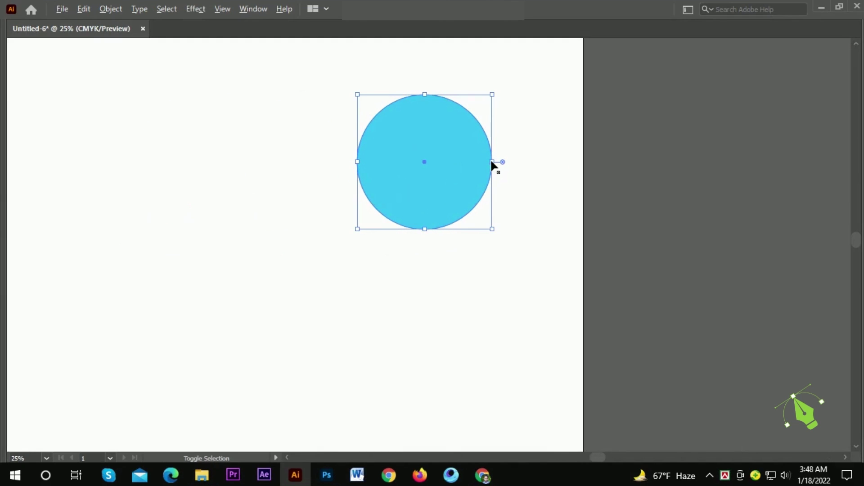
Step: Cut a smaller concentric copy out of the circle with Minus Front to form a ring
drag(492, 162, 461, 164)
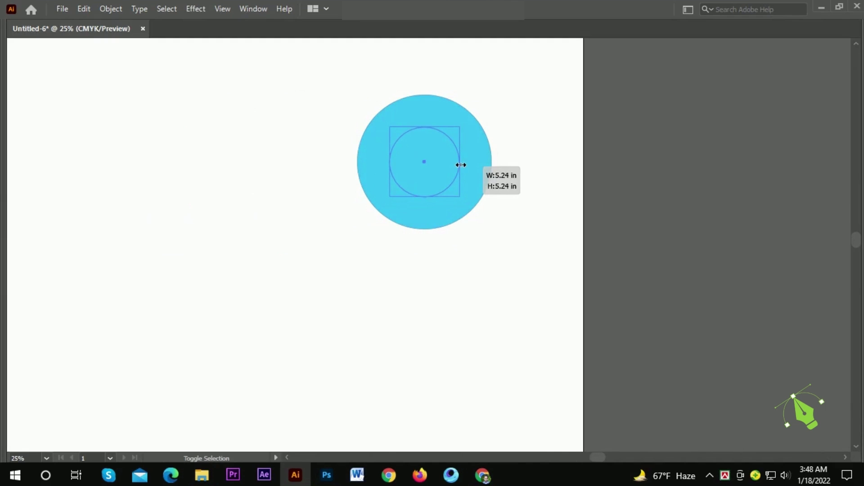
drag(518, 227, 395, 157)
key(Tab)
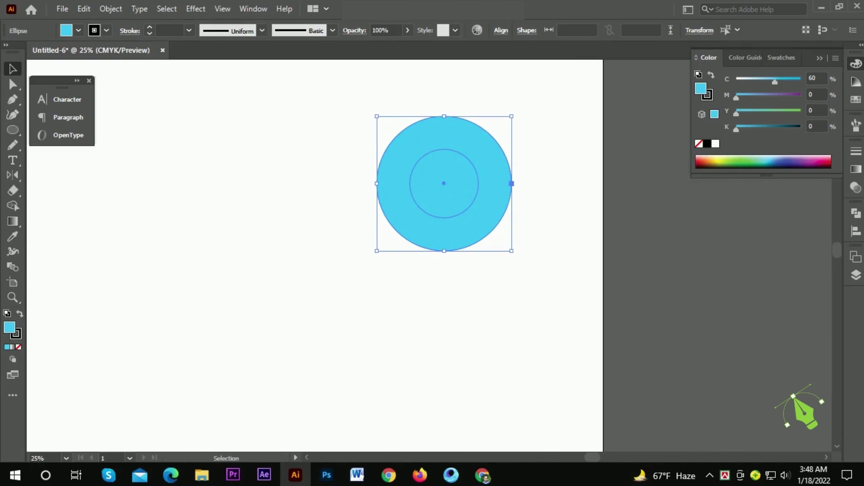
click(856, 214)
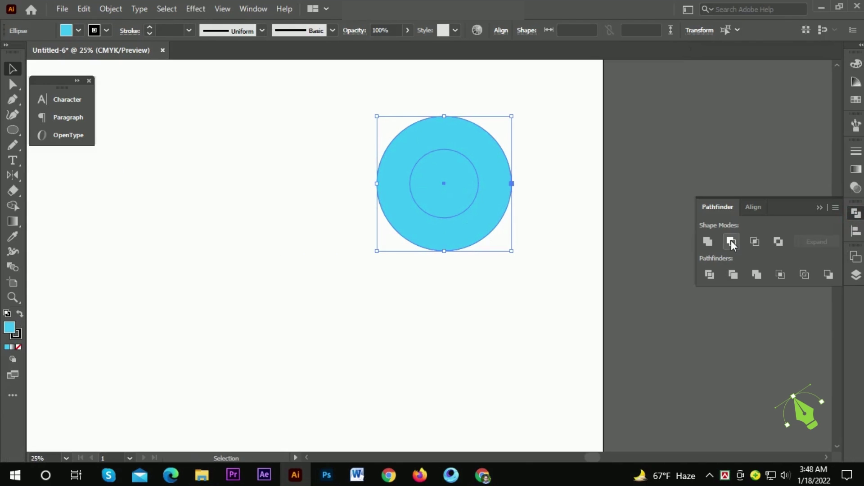
click(731, 243)
click(514, 235)
Step: Retract both handles of the ring's bottom anchor into a sharp point
key(a)
mouse_move(618, 266)
mouse_down()
mouse_move(533, 243)
mouse_move(548, 274)
mouse_up()
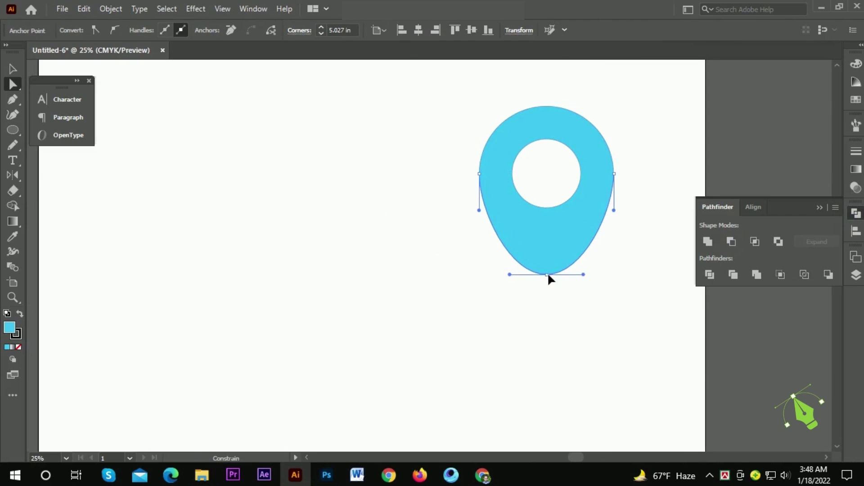
drag(608, 288, 570, 246)
drag(583, 274, 552, 275)
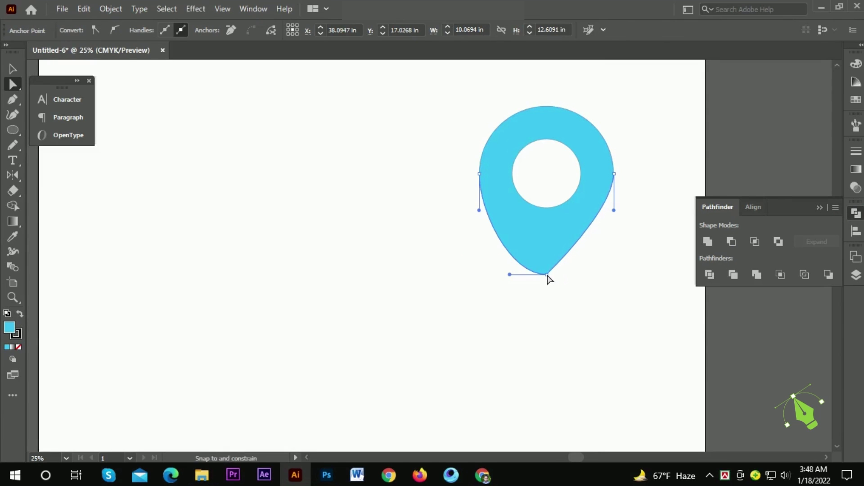
click(531, 288)
click(525, 270)
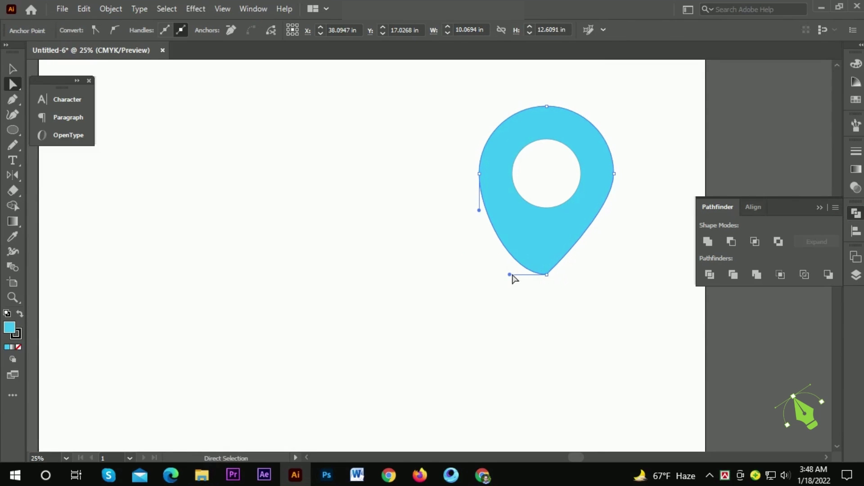
drag(509, 274, 546, 274)
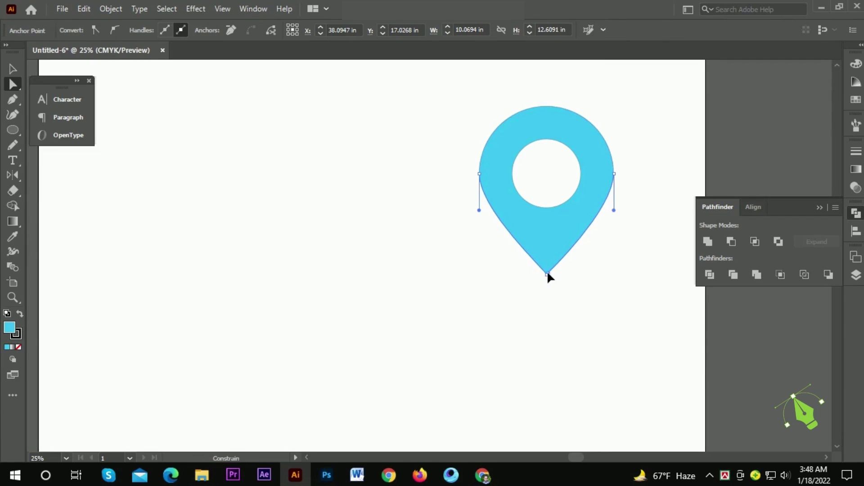
Step: Nudge the tip anchor down to lengthen the pin's point
scroll(548, 278, up, 1)
click(547, 275)
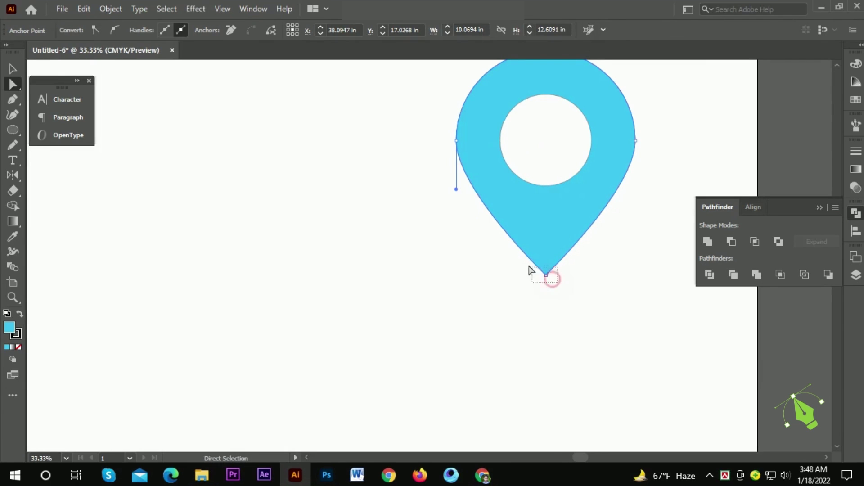
scroll(513, 258, down, 1)
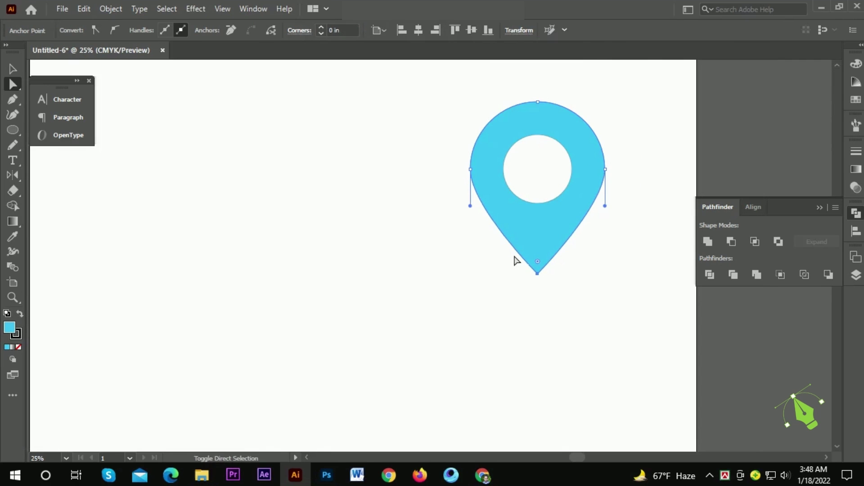
key(shift+Down)
key(shift+Down)
key(shift+Down)
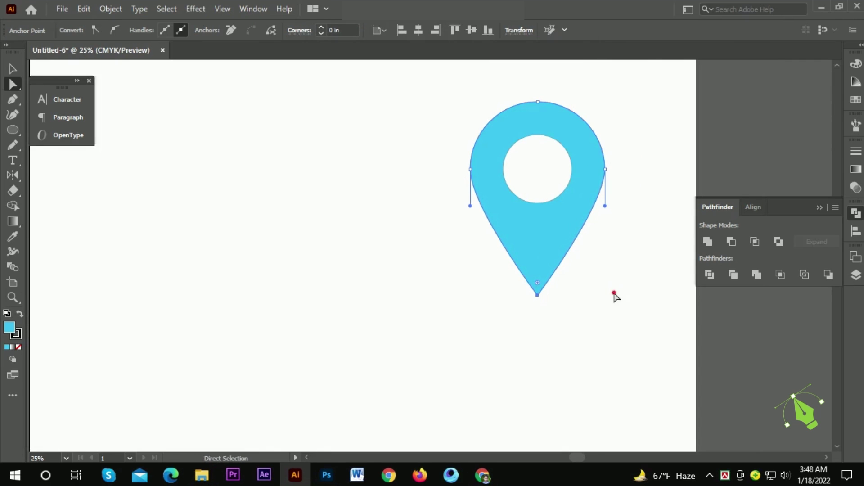
click(615, 295)
Step: Set the pin's stroke to None, leaving solid cyan
scroll(552, 299, up, 1)
scroll(550, 299, up, 1)
click(521, 248)
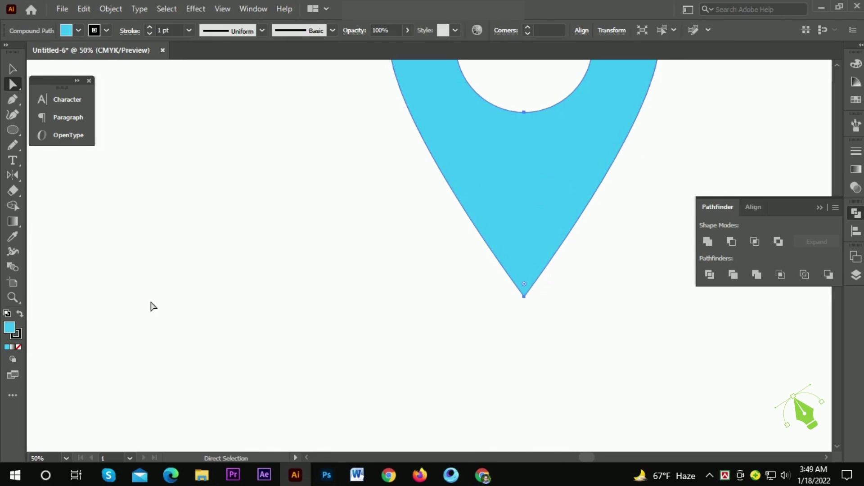
key(slash)
click(158, 135)
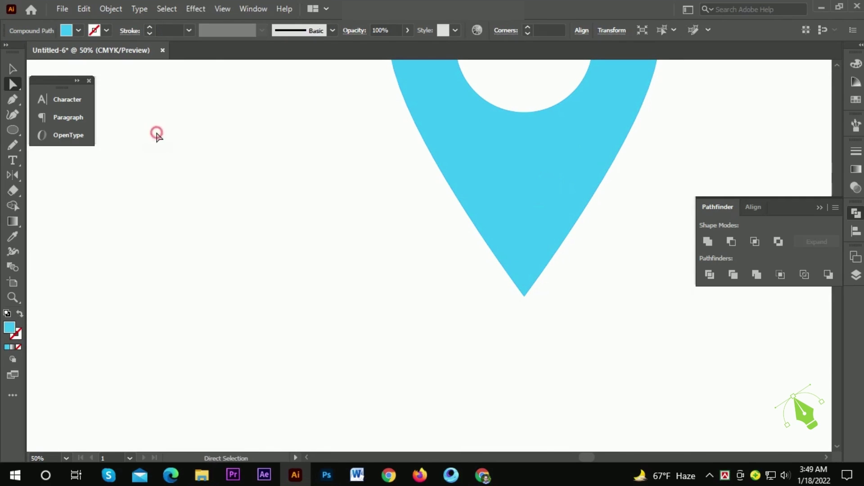
Step: Draw an oval centred on the pin's tip
key(l)
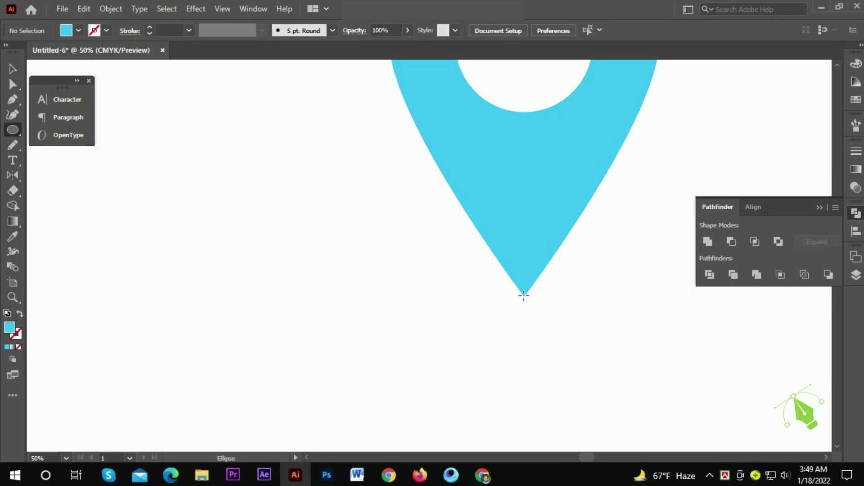
drag(524, 296, 662, 348)
key(v)
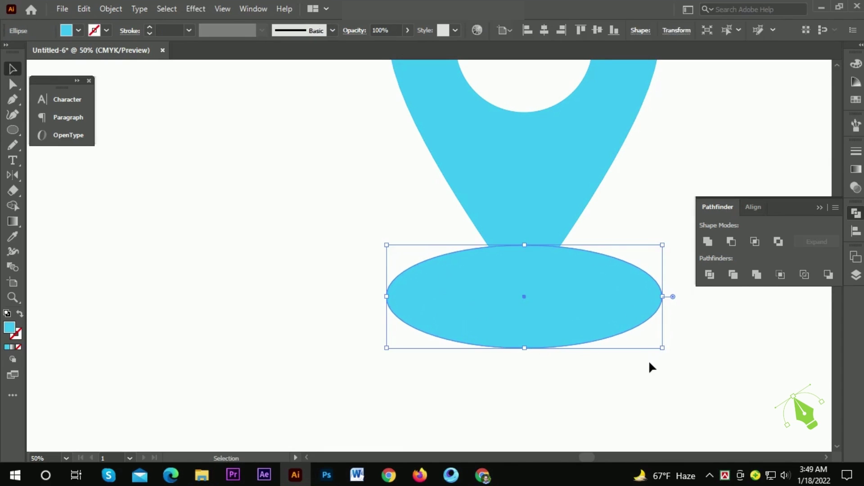
click(649, 363)
drag(584, 274, 550, 351)
Step: Recolour the pin light blue with cyan at 28
click(560, 363)
click(535, 243)
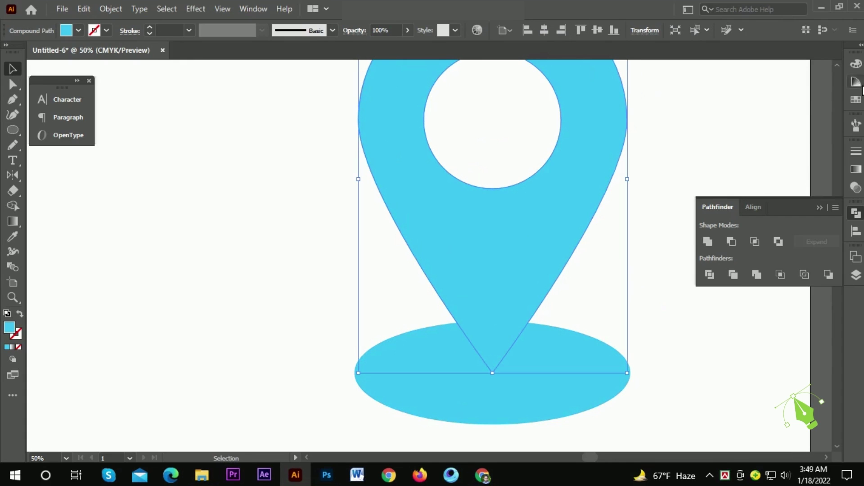
click(858, 68)
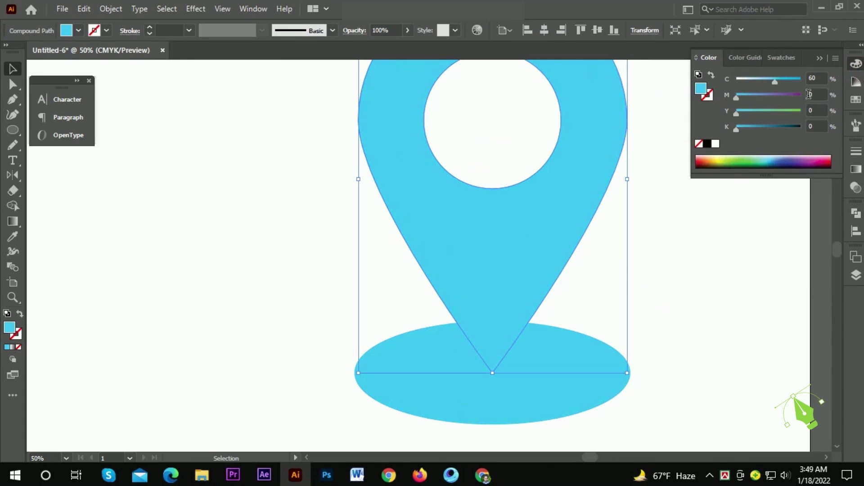
drag(756, 82, 736, 83)
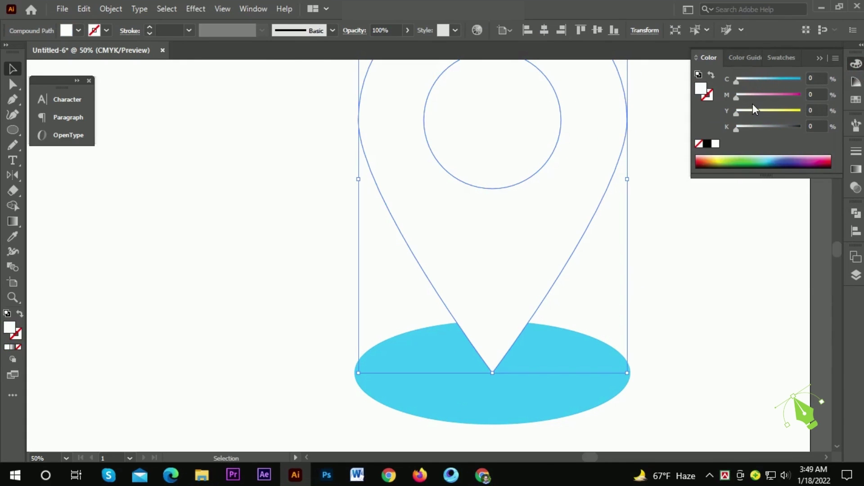
click(755, 81)
click(704, 234)
Step: Stretch the light-blue pin down so it overlaps the oval
scroll(567, 247, down, 1)
click(547, 241)
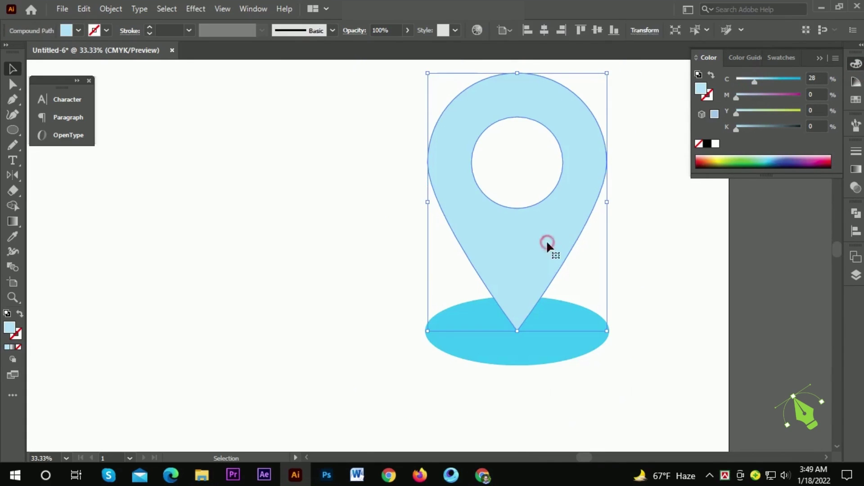
key(a)
key(v)
drag(521, 333, 540, 367)
Step: Cut the pin's shape out of the oval with Minus Front
click(538, 358)
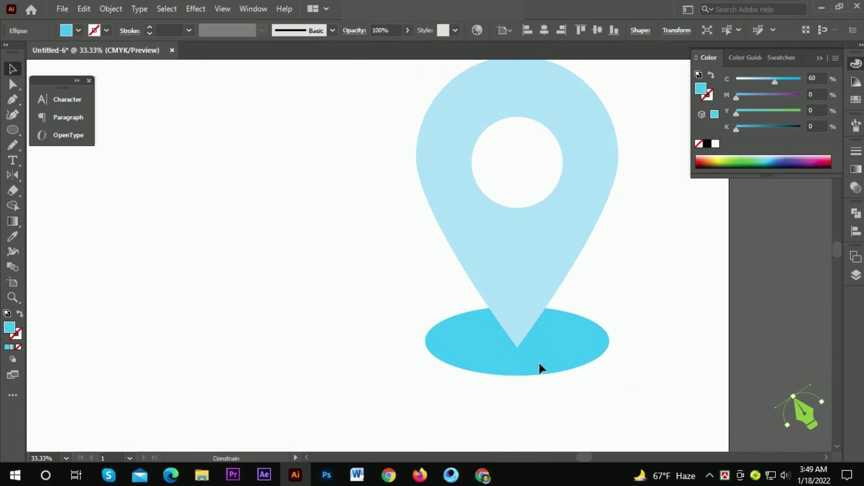
shift+click(530, 302)
click(857, 214)
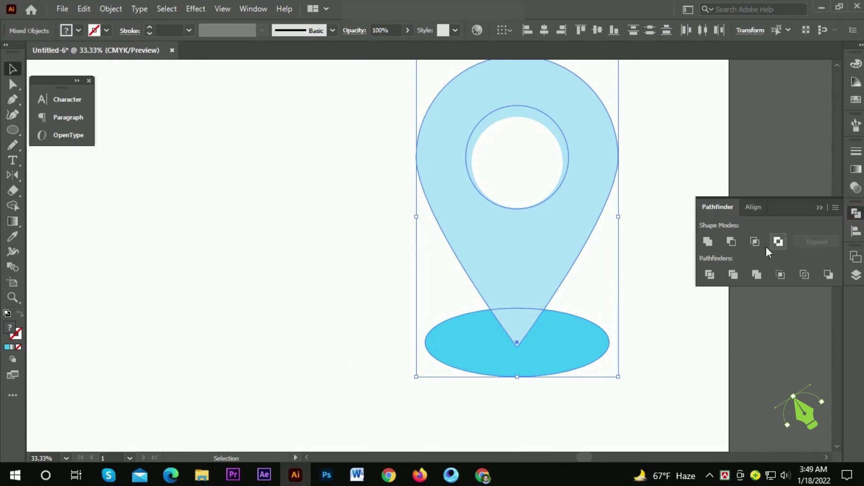
click(732, 241)
click(649, 227)
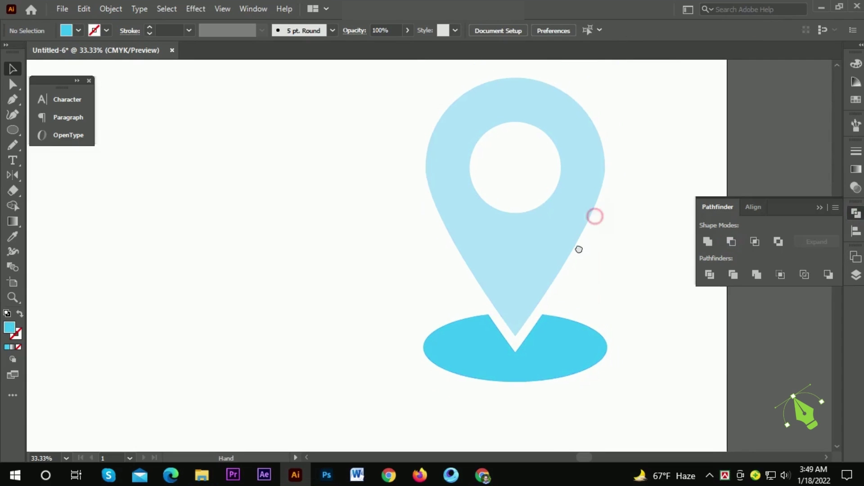
Step: Eyedrop the oval's cyan onto the pin so both match
drag(595, 216, 584, 243)
click(554, 252)
key(i)
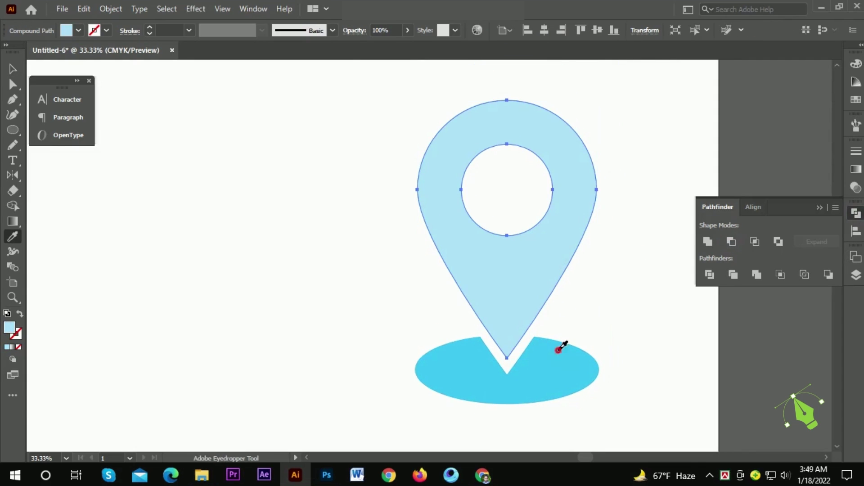
click(559, 347)
key(ctrl+minus)
key(v)
click(632, 215)
Step: Draw a large circle behind the pin with a diagonal linear gradient fill
key(l)
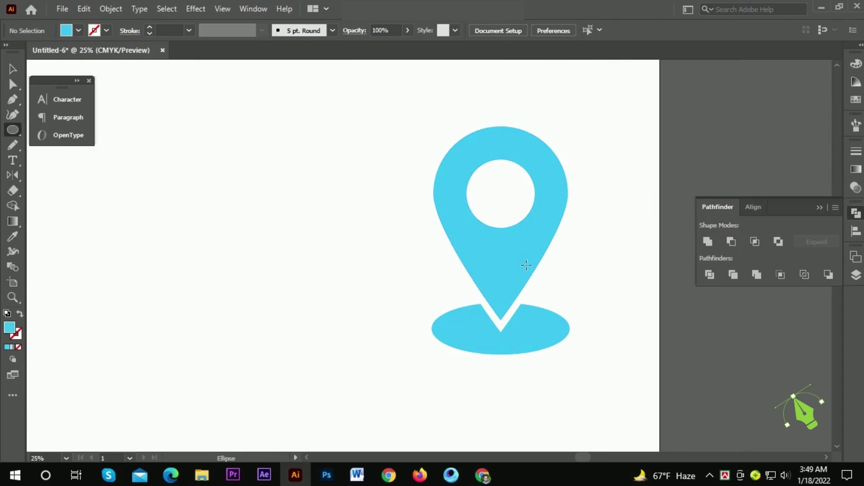
drag(501, 240, 611, 374)
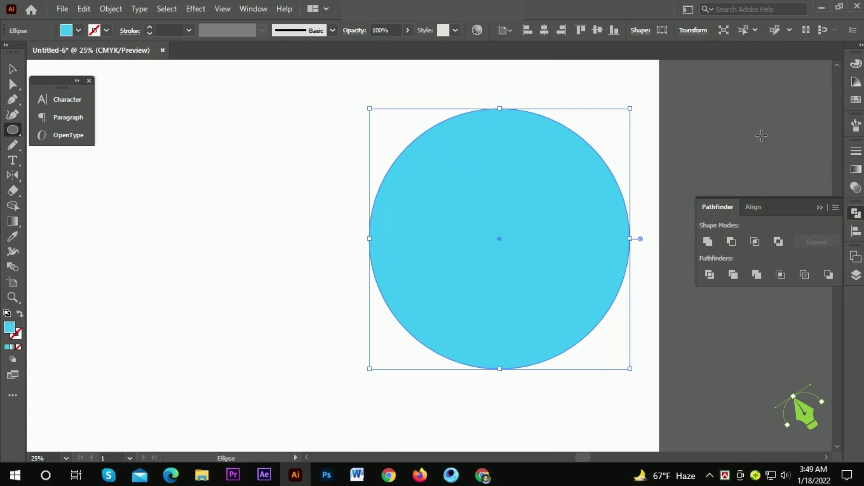
click(853, 70)
key(ctrl+shift+bracketleft)
key(period)
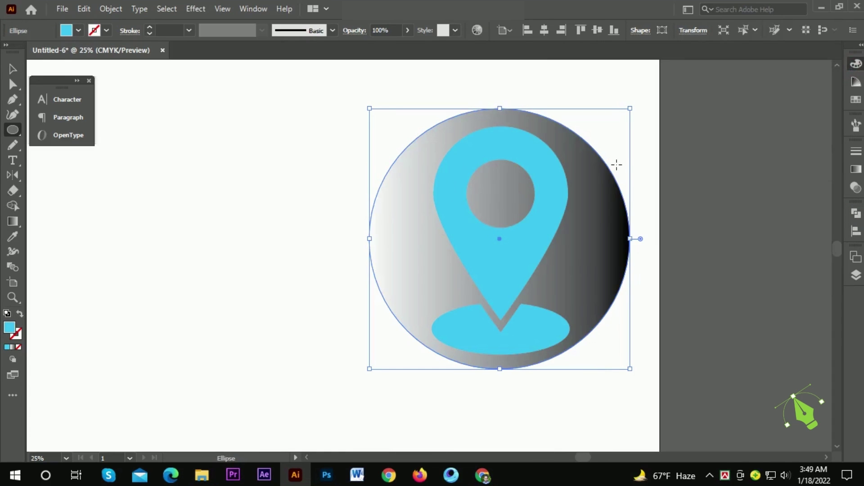
key(g)
mouse_move(420, 138)
mouse_down()
mouse_move(574, 303)
mouse_move(580, 340)
mouse_up()
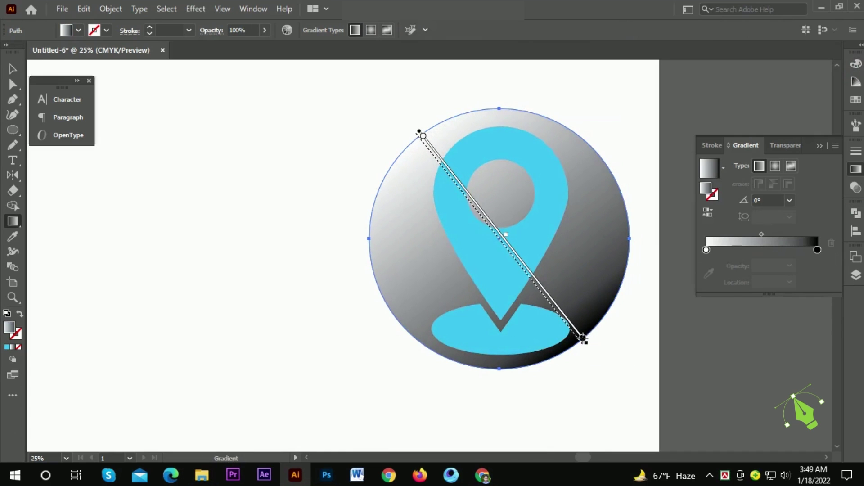
Step: Set the right gradient stop to CMYK deep blue, C100 M100
double_click(817, 250)
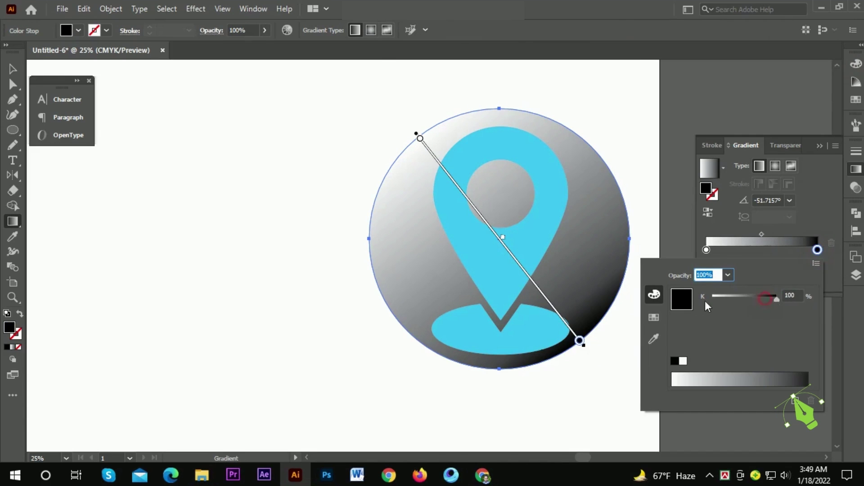
drag(705, 301, 711, 300)
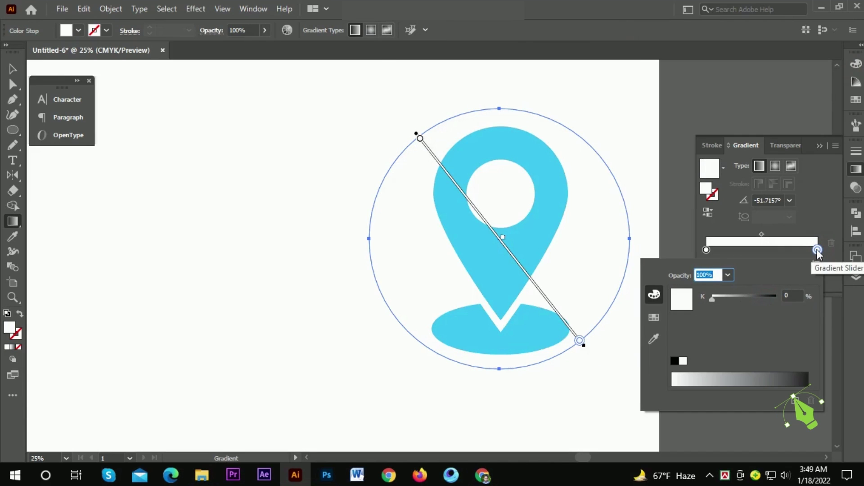
click(814, 265)
click(768, 308)
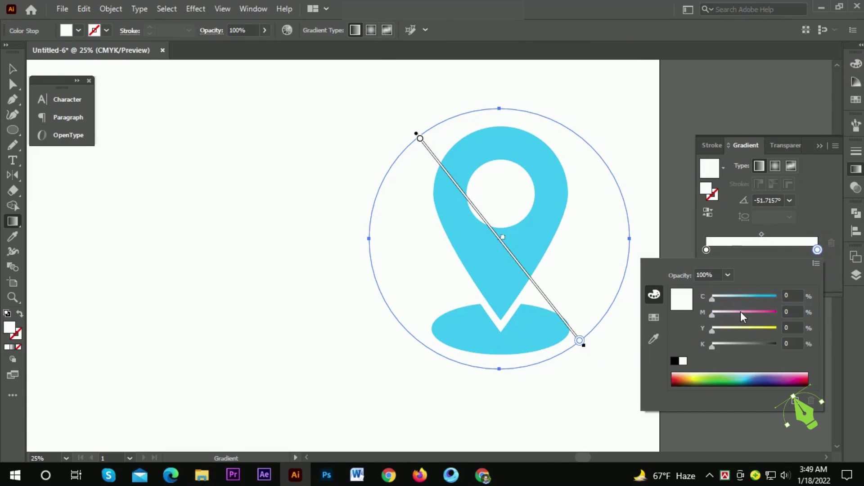
mouse_move(738, 296)
mouse_down()
mouse_move(778, 297)
mouse_move(778, 313)
mouse_up()
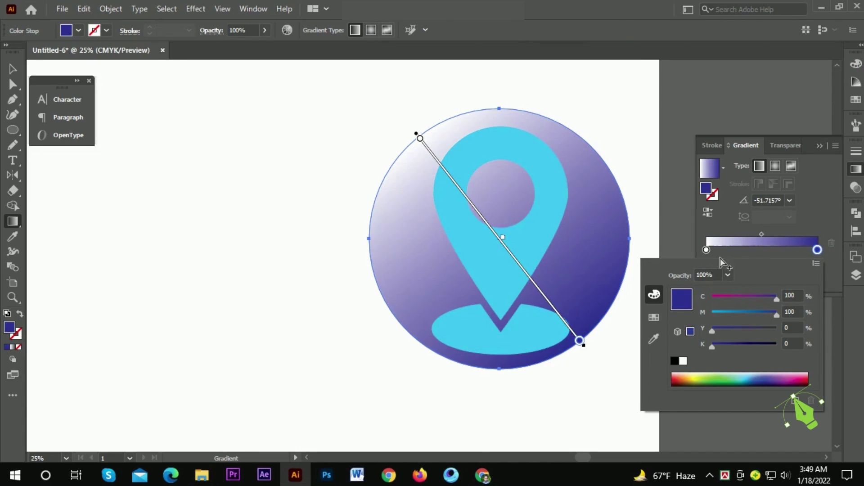
Step: Set the left gradient stop to CMYK bright cyan, C100
click(706, 250)
double_click(707, 250)
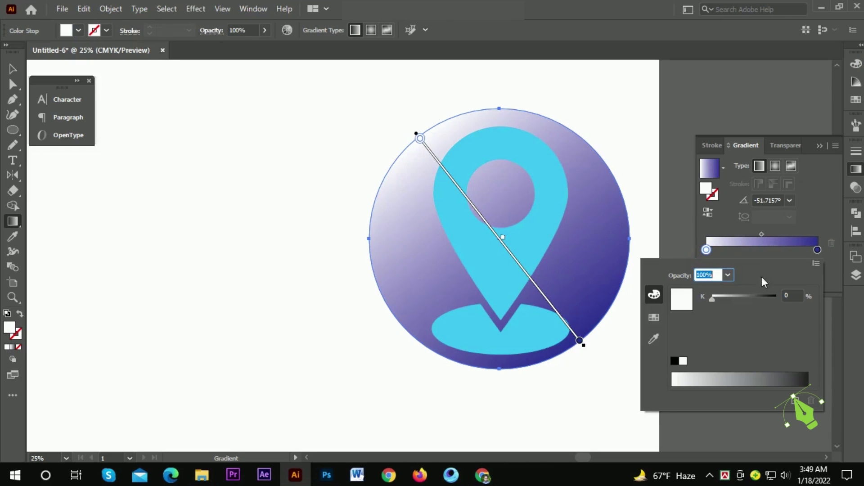
click(816, 264)
click(764, 309)
drag(713, 297, 778, 296)
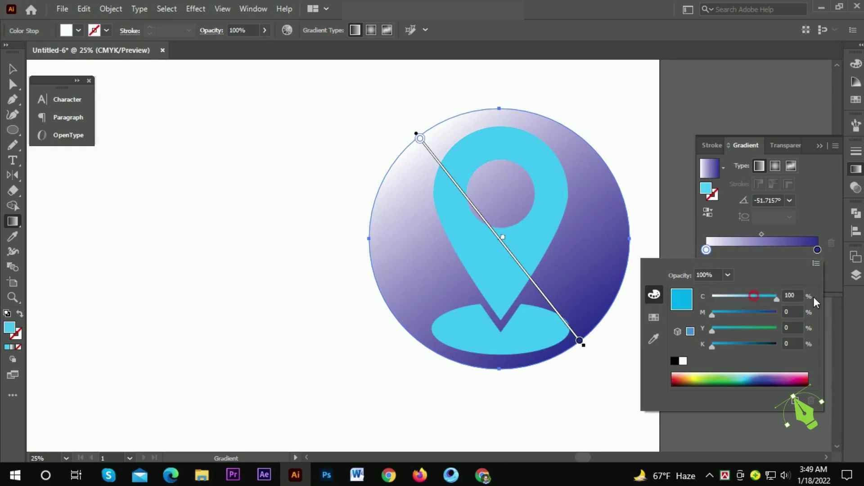
click(614, 130)
Step: Make the pin and oval base white, group them, and shrink slightly
key(v)
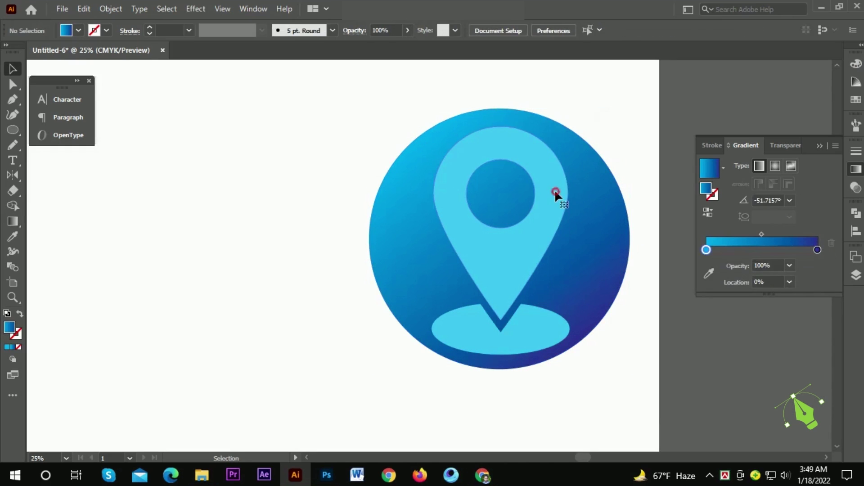
click(546, 336)
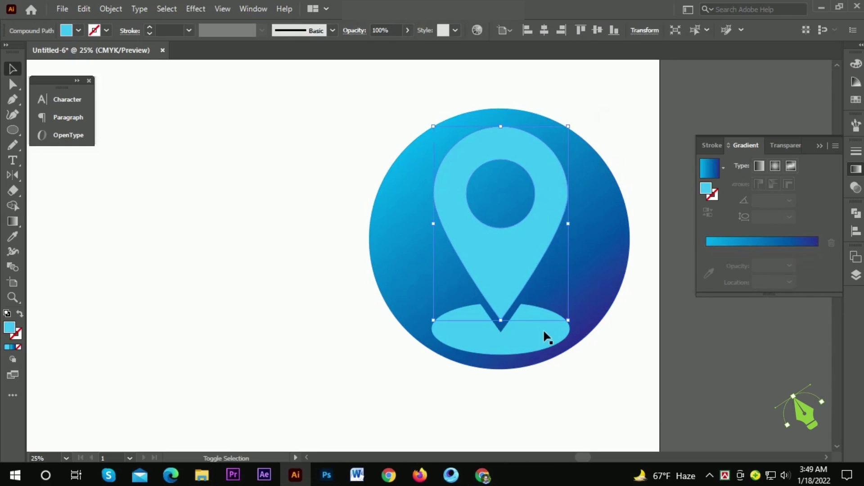
click(195, 9)
key(Escape)
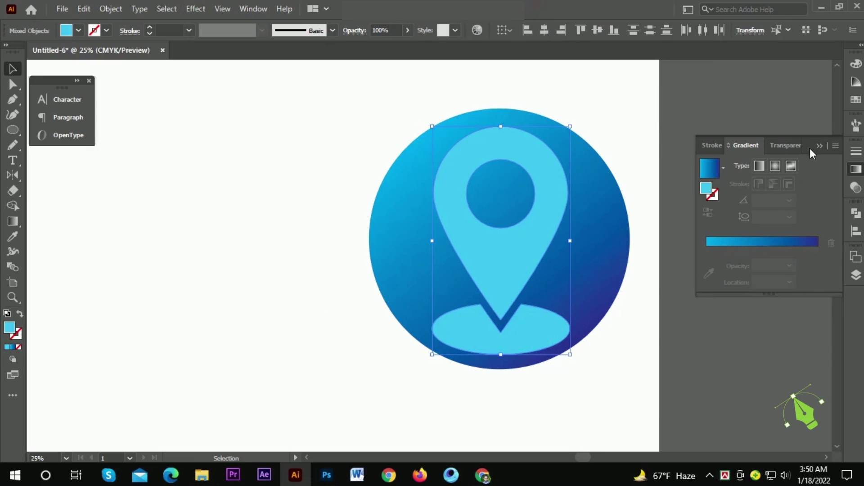
click(856, 63)
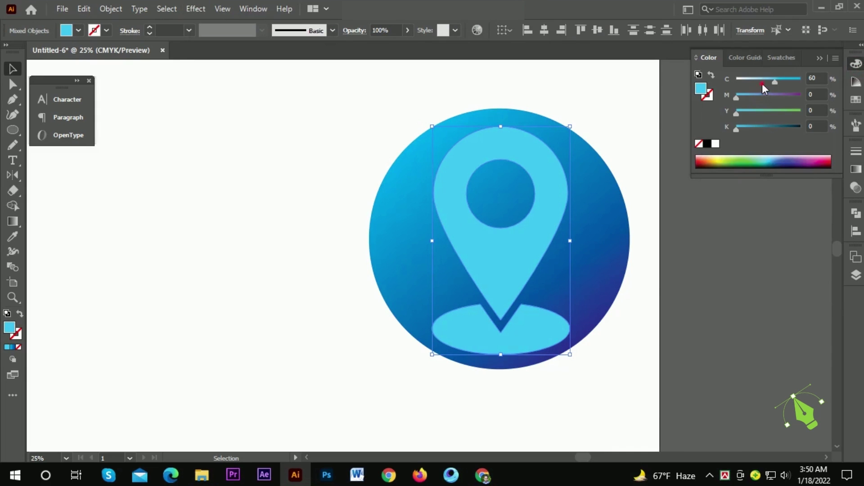
drag(763, 83, 547, 96)
key(ctrl+g)
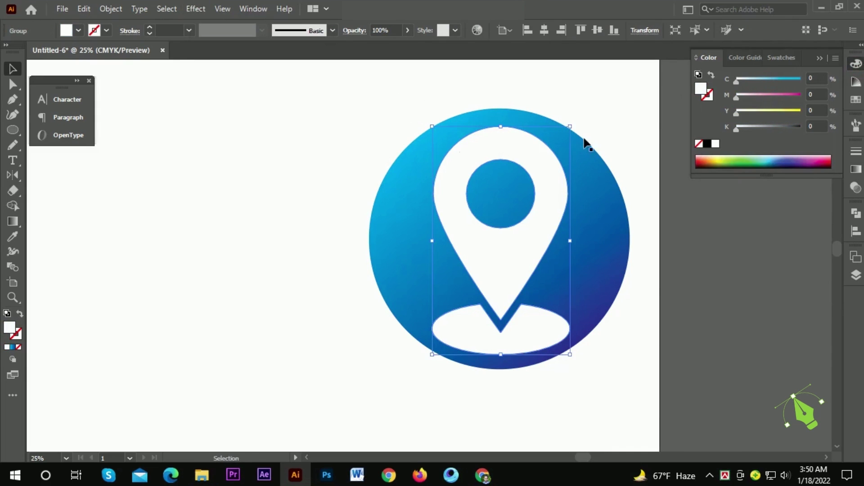
drag(570, 128, 561, 141)
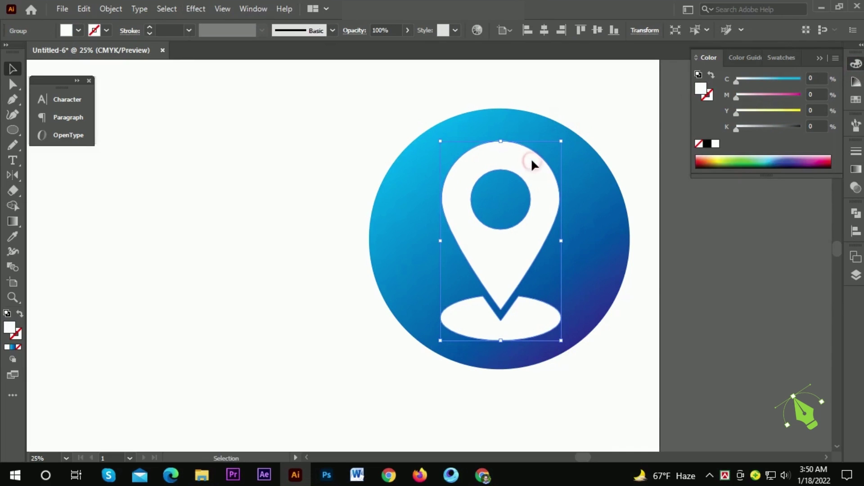
Step: Give the pin group a Drop Shadow in dark navy
click(196, 9)
mouse_move(213, 152)
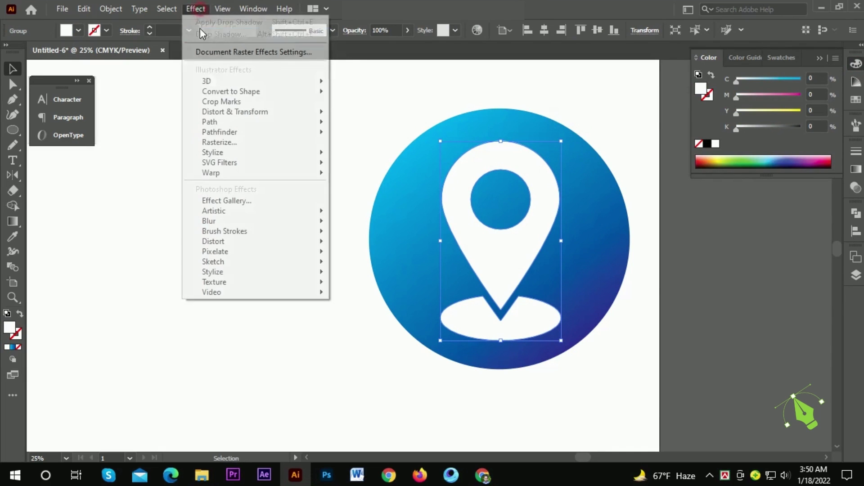
click(359, 154)
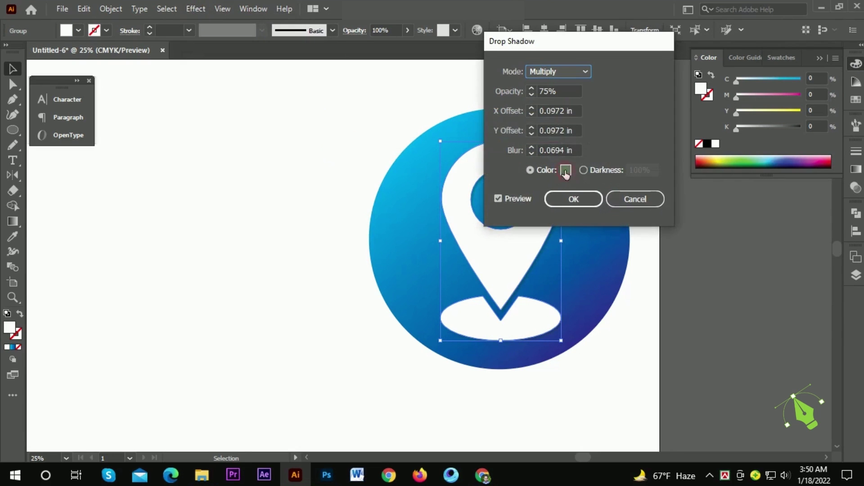
click(566, 170)
drag(718, 233, 718, 181)
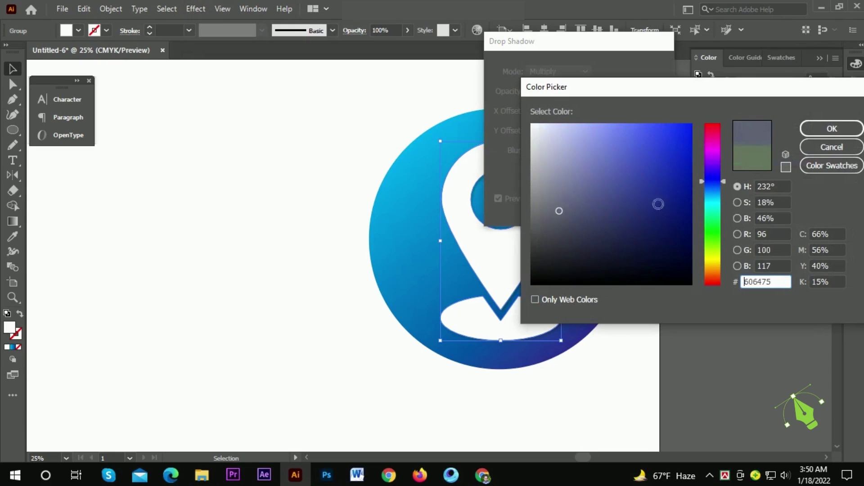
drag(675, 239, 689, 239)
click(831, 129)
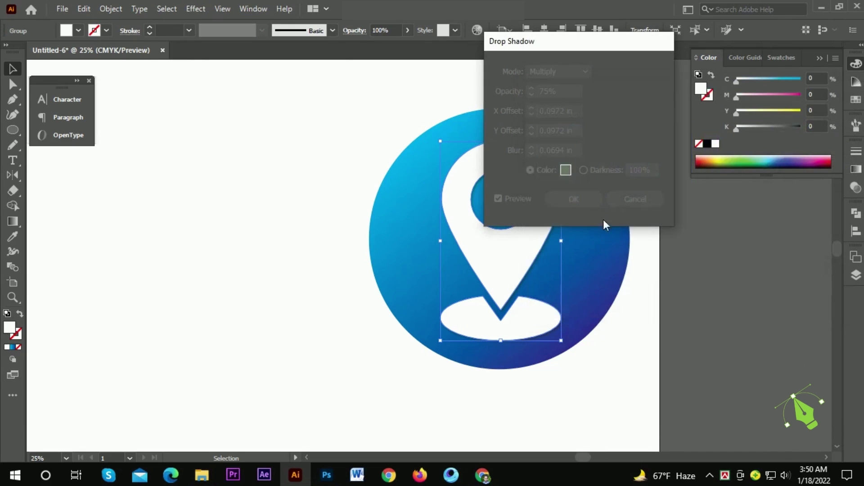
click(570, 201)
key(Tab)
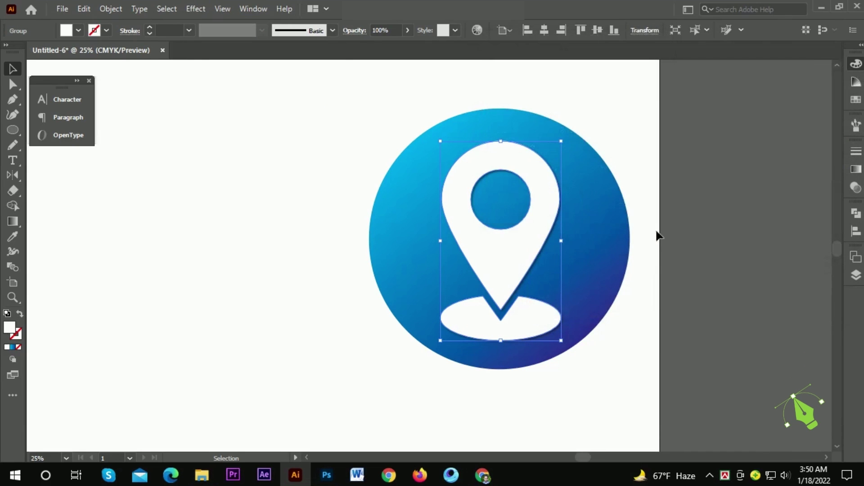
scroll(598, 217, up, 1)
scroll(525, 213, up, 1)
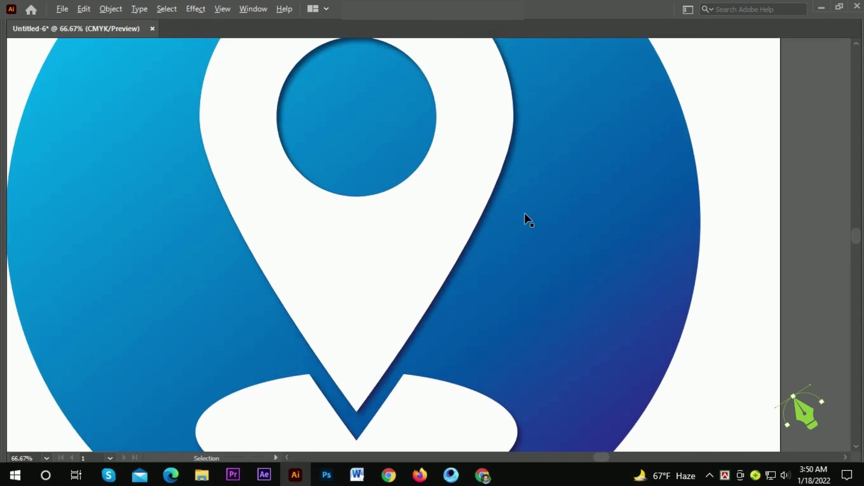
scroll(543, 209, down, 1)
scroll(629, 175, down, 1)
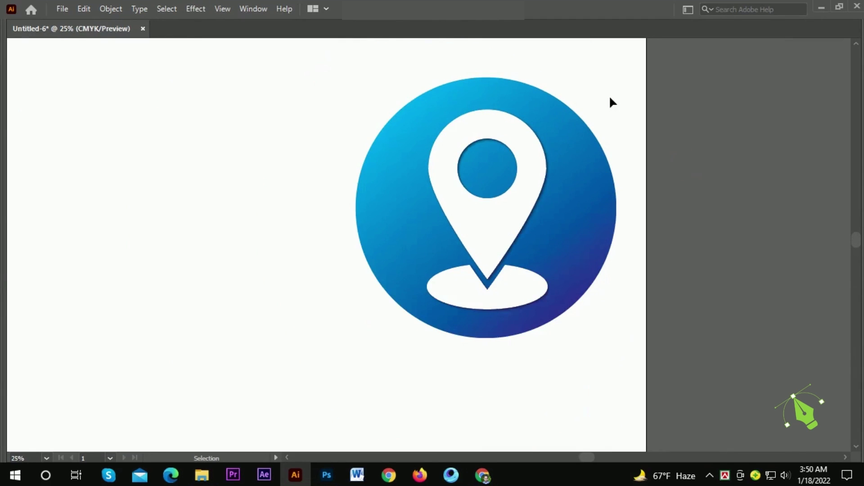
Step: Expand the white pin's appearance into plain artwork
scroll(607, 102, down, 1)
click(528, 167)
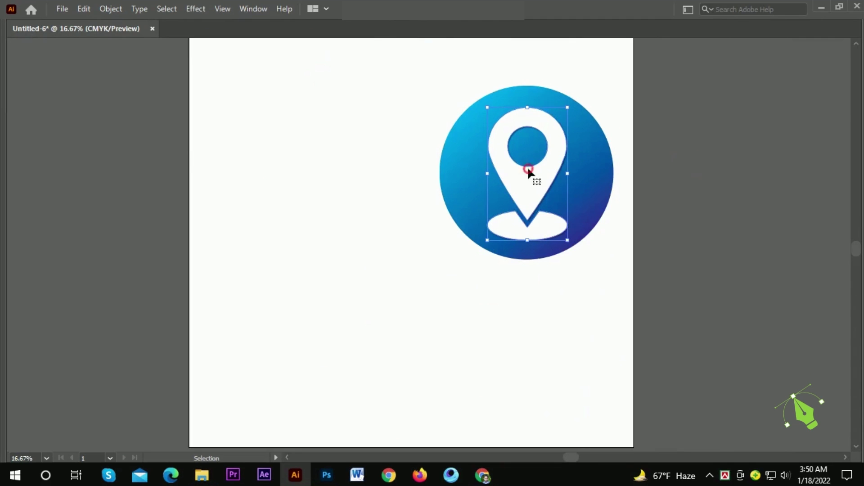
click(107, 9)
click(152, 166)
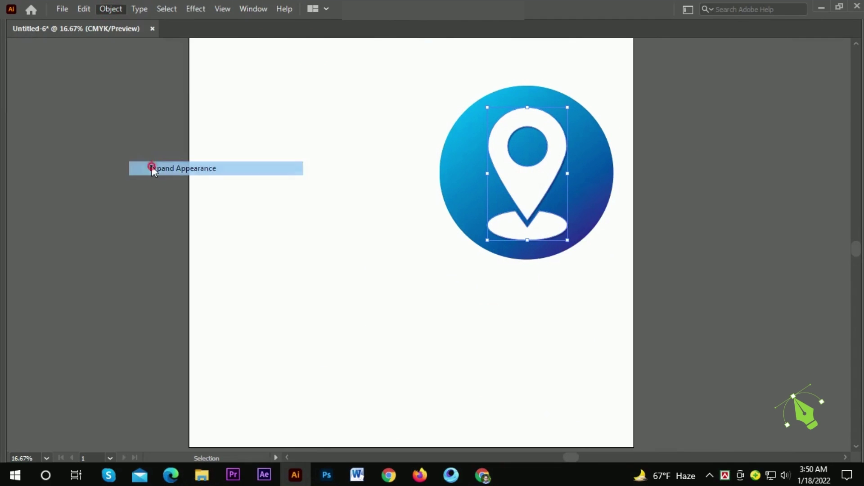
click(408, 158)
Step: Scale the whole icon and copy it below, then undo both changes
mouse_move(412, 65)
mouse_down()
mouse_move(606, 271)
mouse_move(599, 263)
mouse_up()
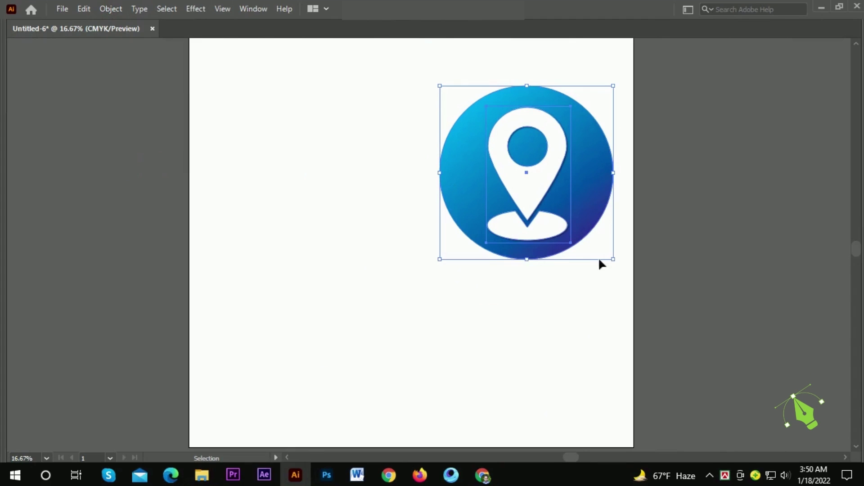
drag(526, 261, 532, 175)
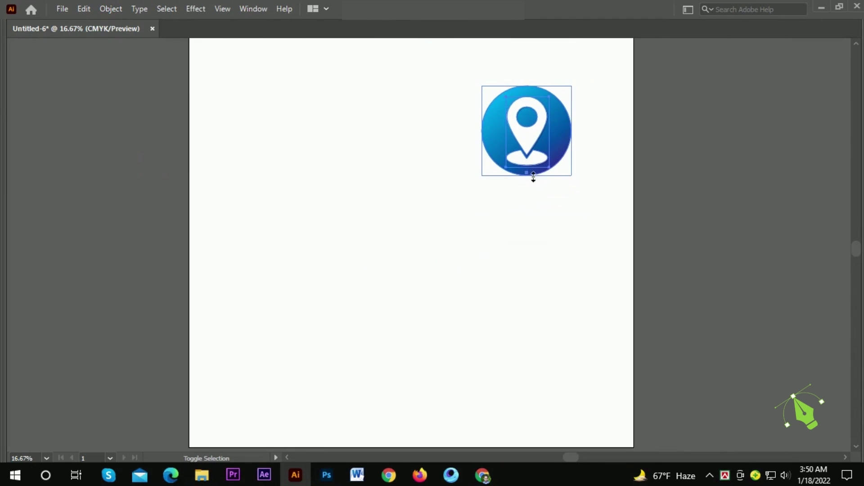
click(585, 173)
drag(586, 83, 447, 170)
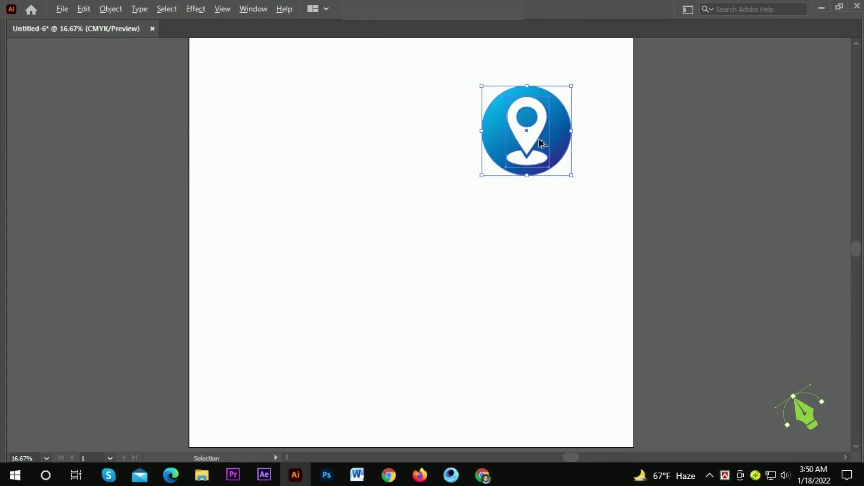
drag(544, 139, 542, 213)
key(ctrl+z)
key(ctrl+z)
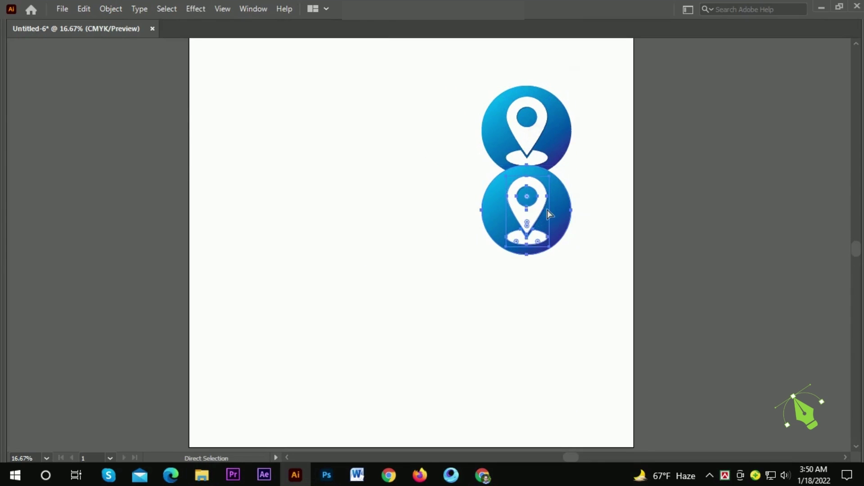
key(ctrl+z)
Step: Scale the whole location icon down to a small size
key(v)
click(675, 188)
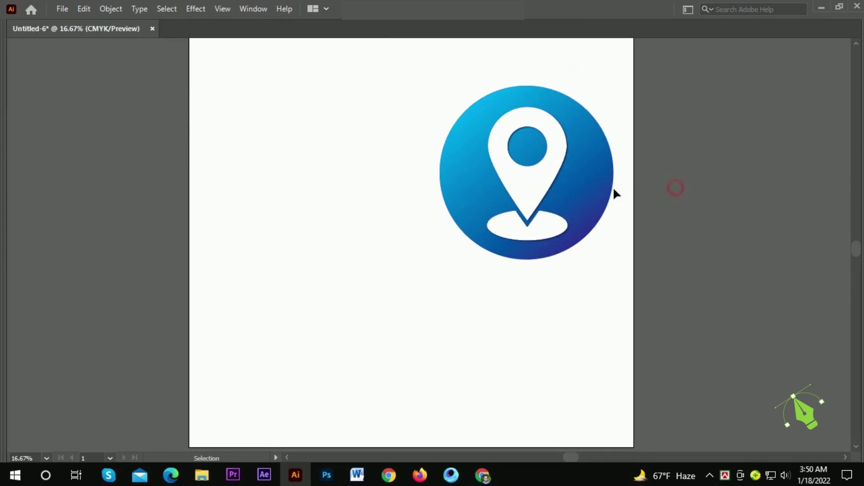
click(532, 196)
click(635, 120)
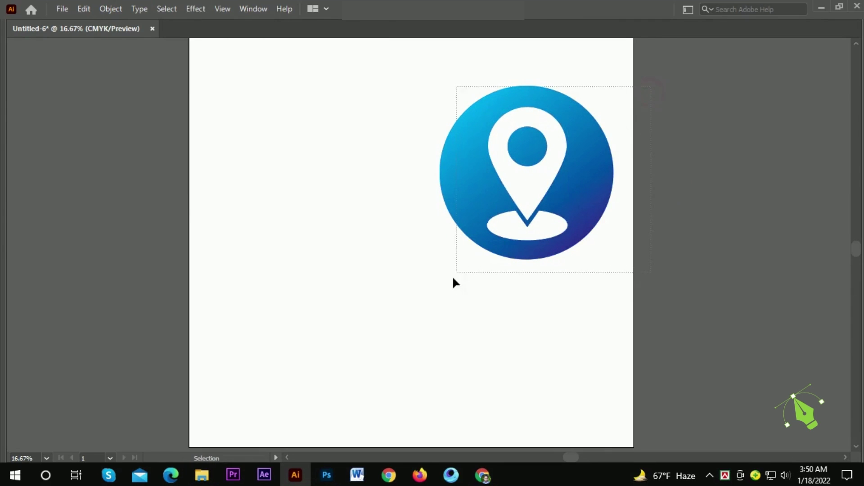
click(527, 252)
drag(527, 271, 530, 164)
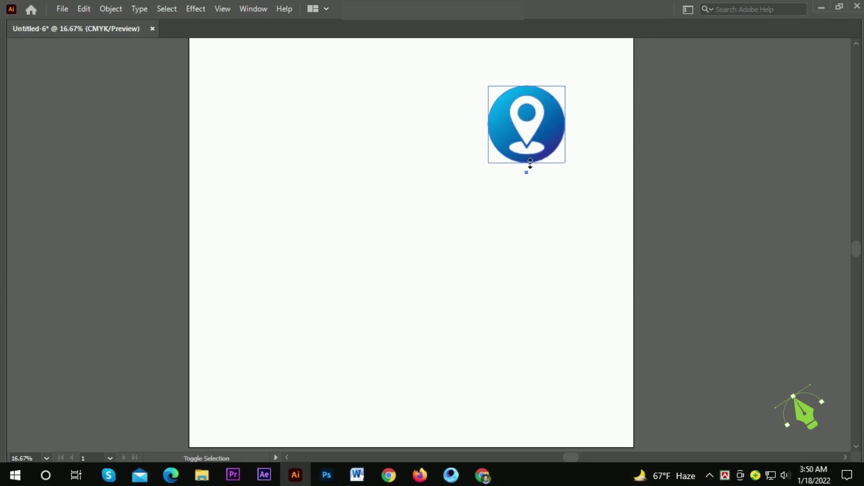
scroll(537, 126, up, 3)
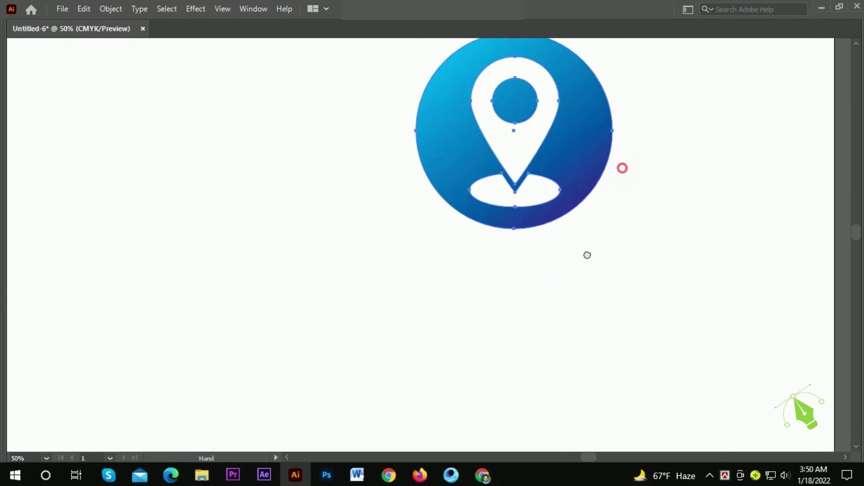
Step: Apply a Drop Shadow to the pin and expand its appearance into shapes
click(480, 262)
key(Tab)
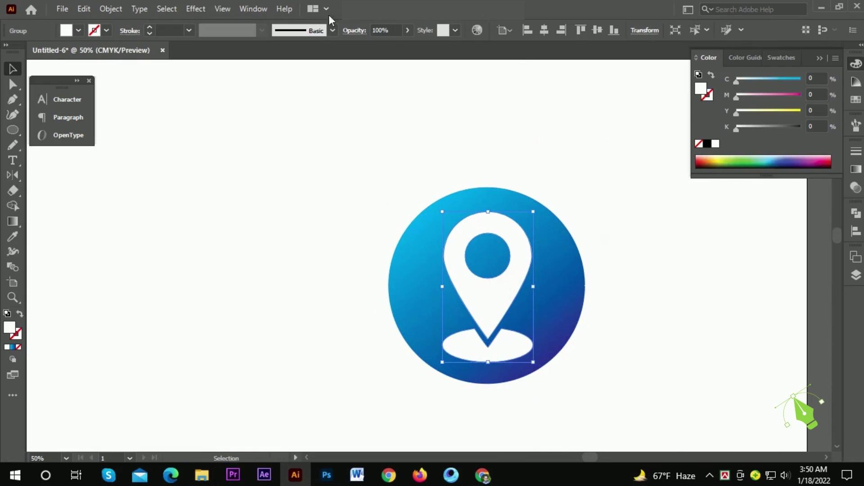
click(186, 10)
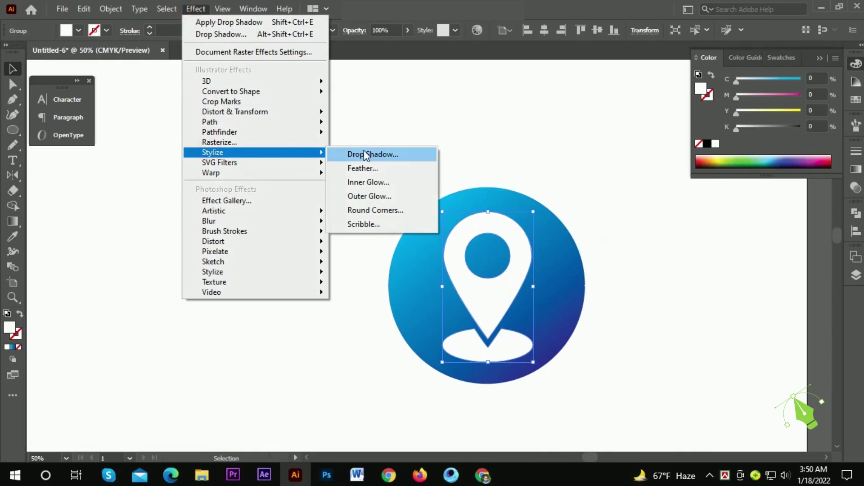
click(366, 154)
key(Return)
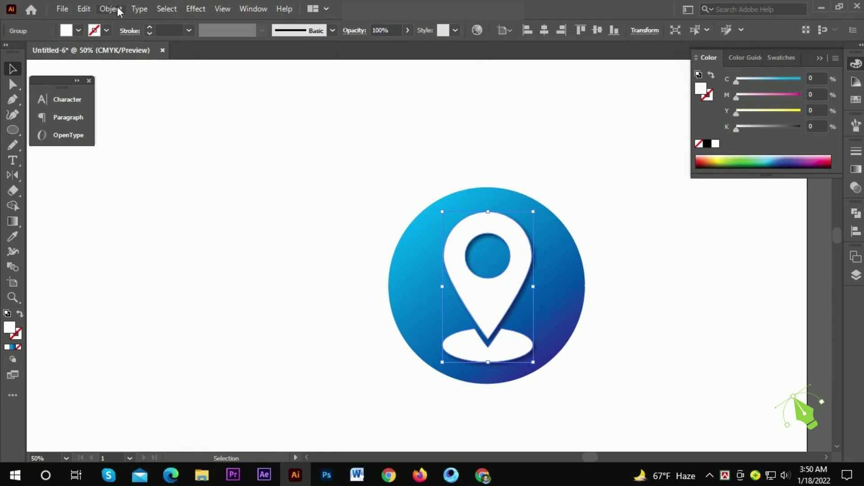
click(110, 9)
click(174, 168)
click(432, 161)
Step: Move the location icon right and Alt-drag a duplicate below it
key(Tab)
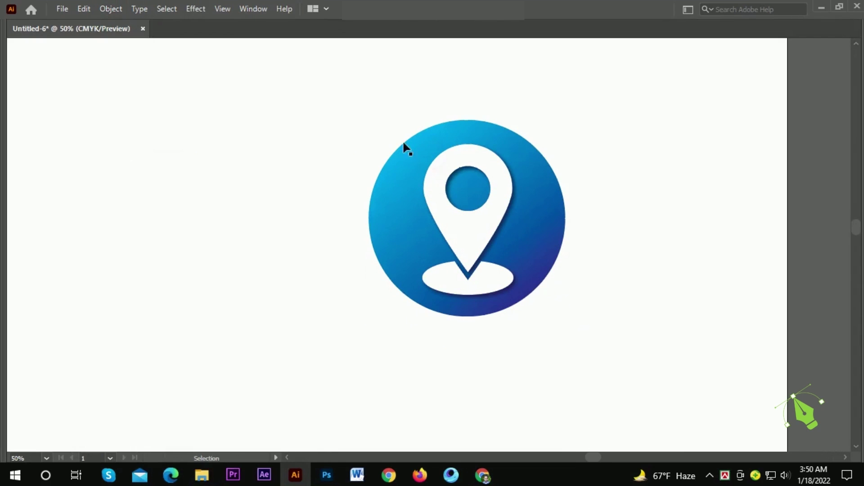
drag(333, 123, 552, 318)
mouse_move(538, 288)
mouse_down()
mouse_move(706, 277)
mouse_move(610, 242)
mouse_up()
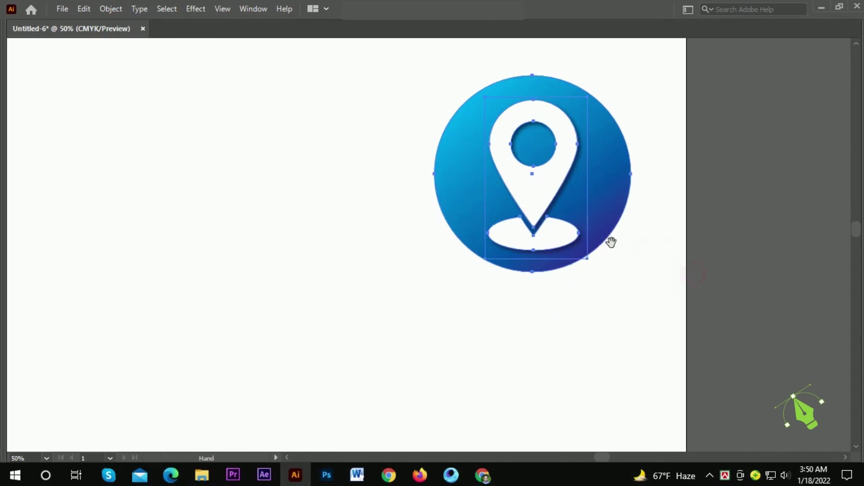
drag(569, 129, 569, 384)
drag(557, 288, 546, 151)
Step: Delete the lower icon's pin and draw a white rounded rectangle over its circle
click(311, 213)
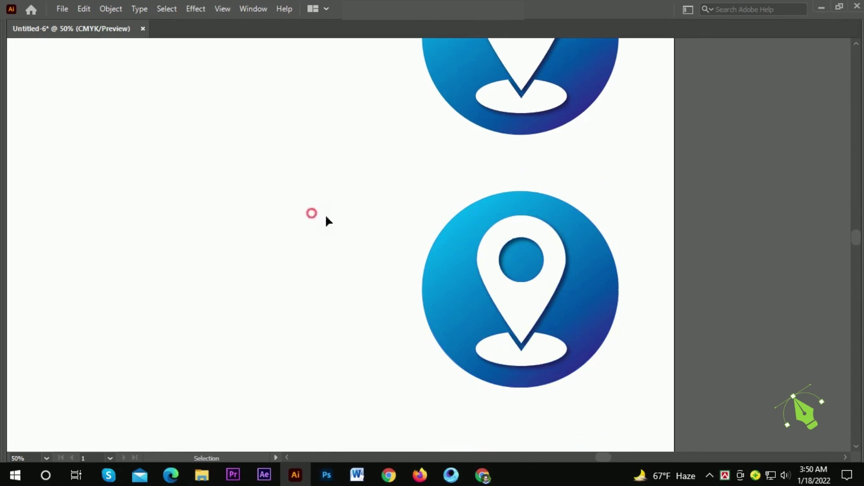
click(543, 277)
key(Delete)
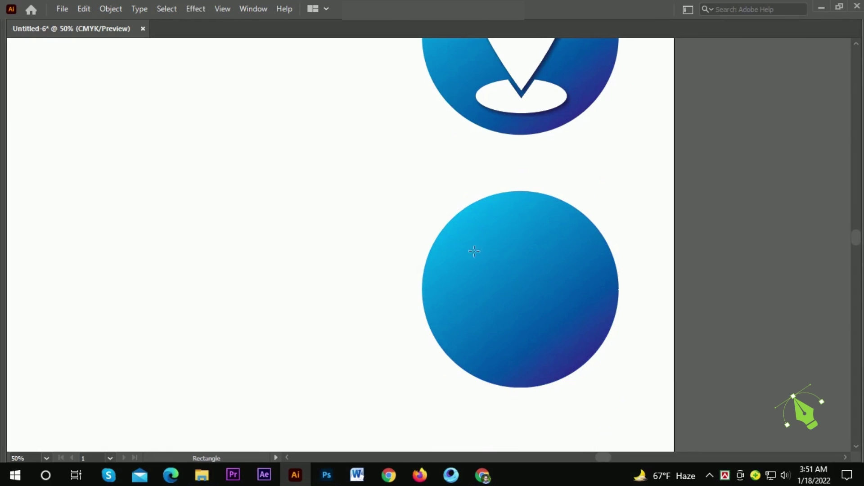
drag(475, 241, 560, 365)
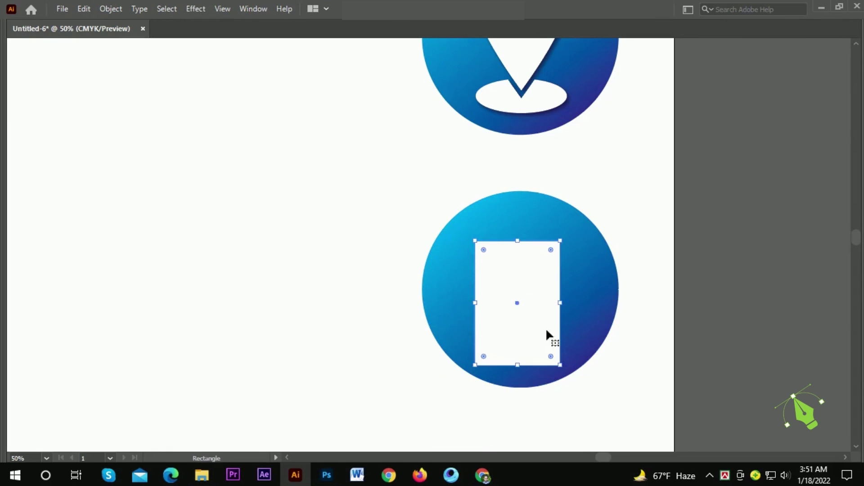
key(v)
drag(527, 290, 529, 278)
key(a)
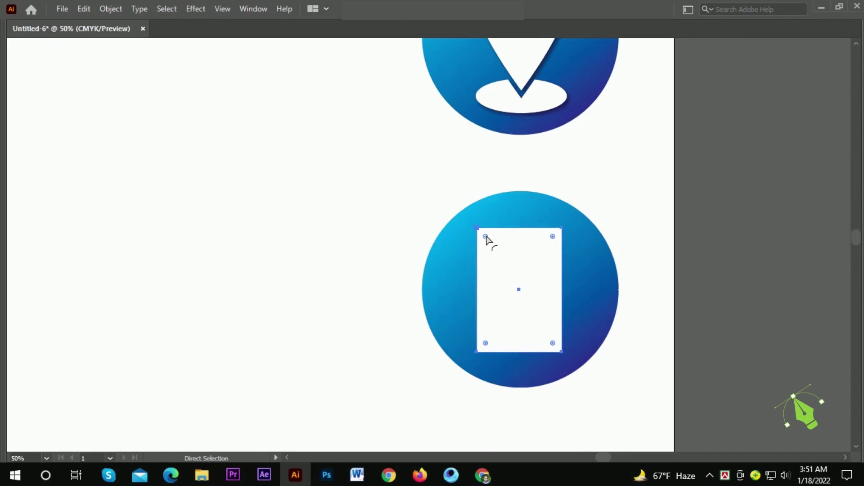
mouse_move(486, 238)
mouse_down()
mouse_move(492, 243)
mouse_move(484, 237)
mouse_up()
key(v)
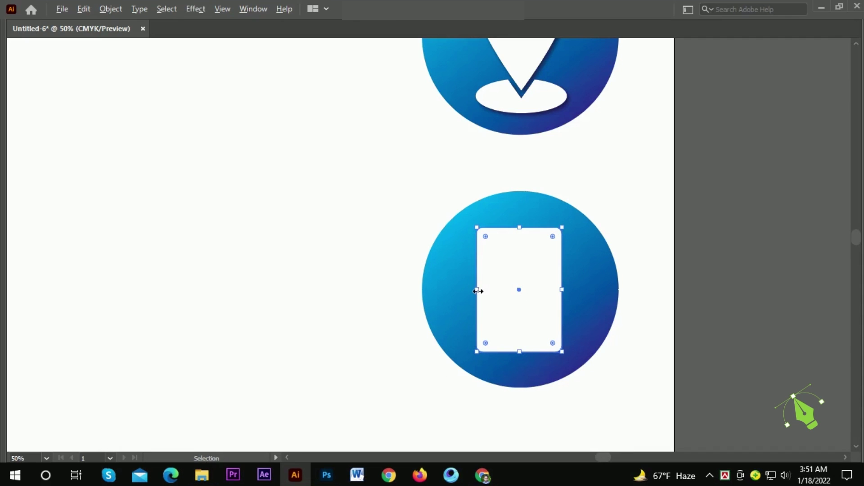
drag(478, 291, 481, 293)
Step: Shrink the inner rectangle copy down to the size of the phone's screen
scroll(515, 319, up, 2)
key(a)
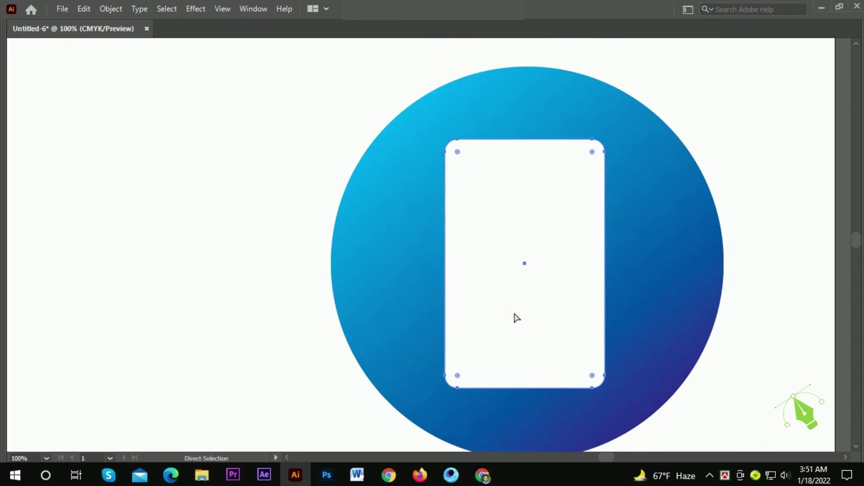
key(v)
drag(525, 387, 522, 372)
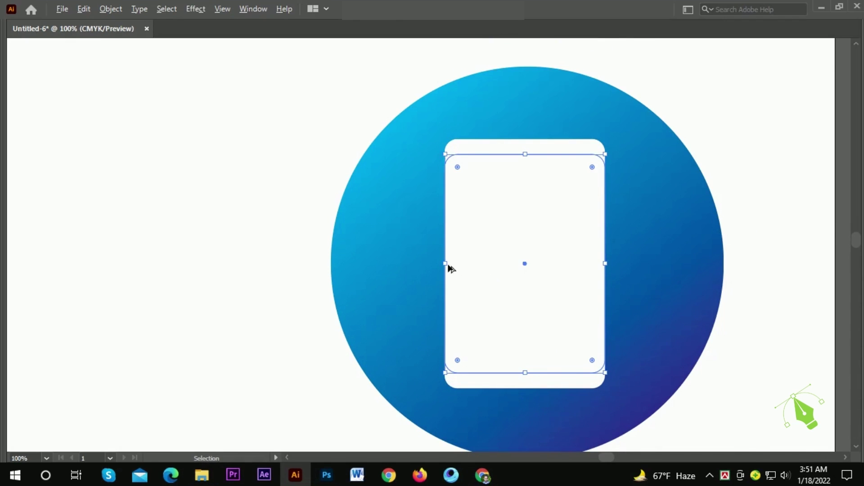
drag(450, 268, 457, 267)
scroll(521, 140, up, 1)
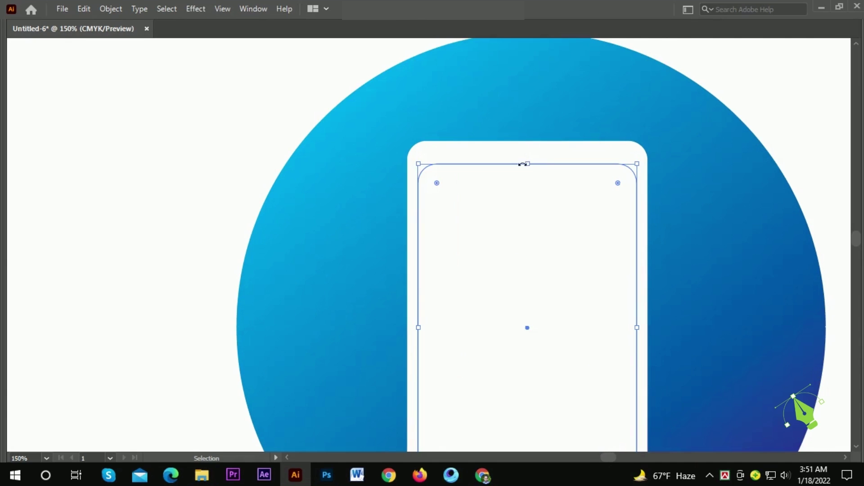
drag(525, 165, 525, 156)
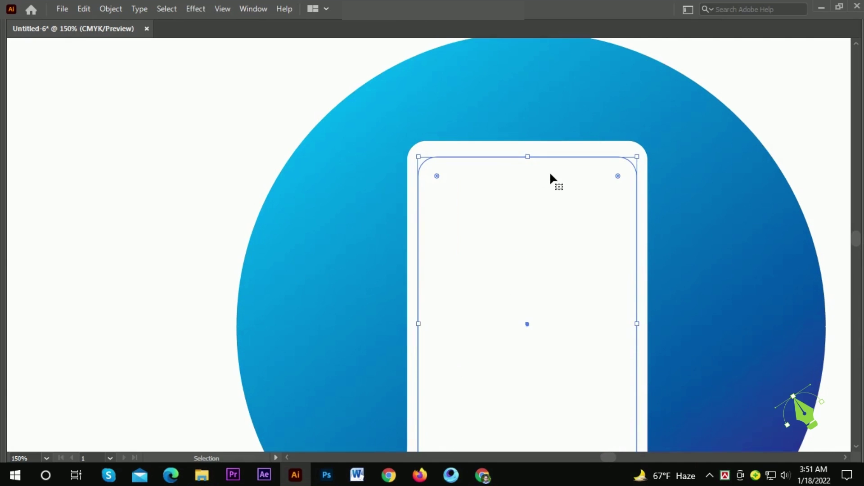
scroll(531, 270, down, 3)
scroll(514, 368, down, 1)
drag(526, 370, 524, 363)
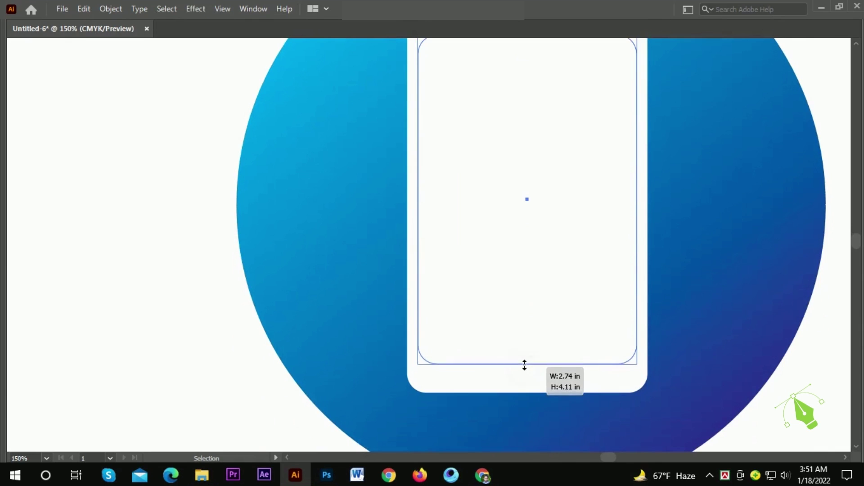
key(Tab)
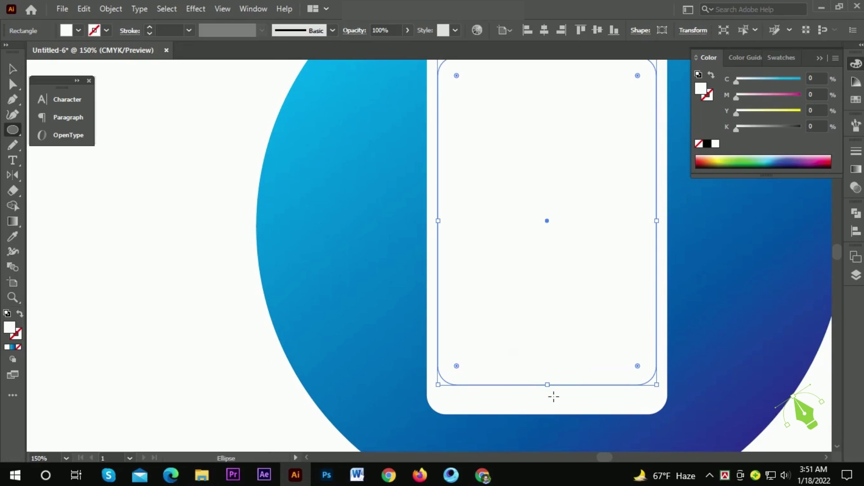
drag(548, 385, 547, 378)
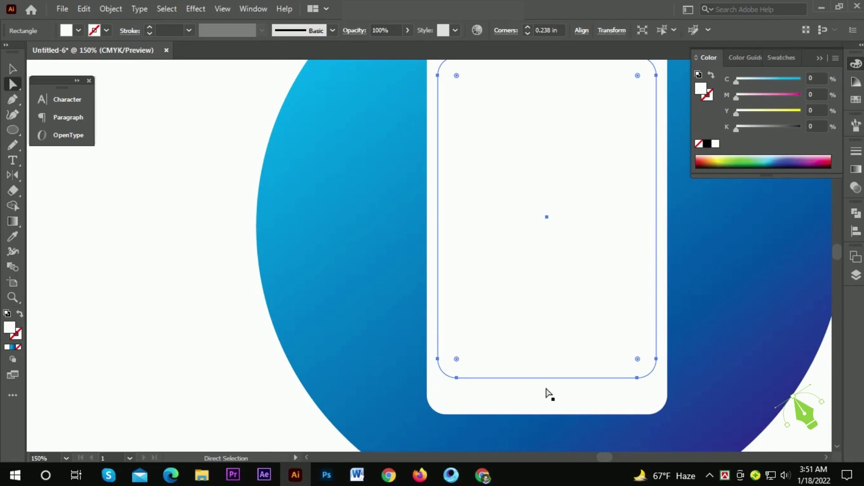
Step: Cut the inner rectangle out of the outer one with Pathfinder Minus Front
shift+click(548, 391)
key(a)
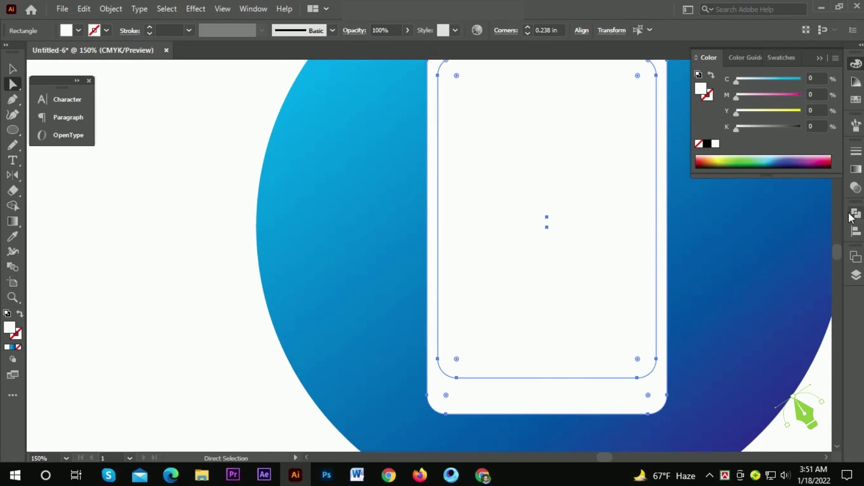
click(855, 215)
click(731, 242)
drag(519, 317, 458, 276)
Step: Cut a small round home button out of the phone's bottom with Minus Front
key(l)
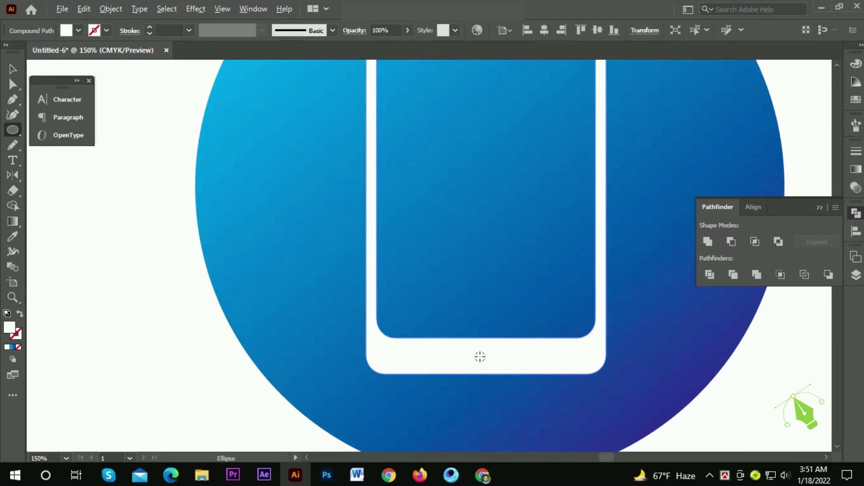
drag(480, 357, 493, 370)
key(ctrl)
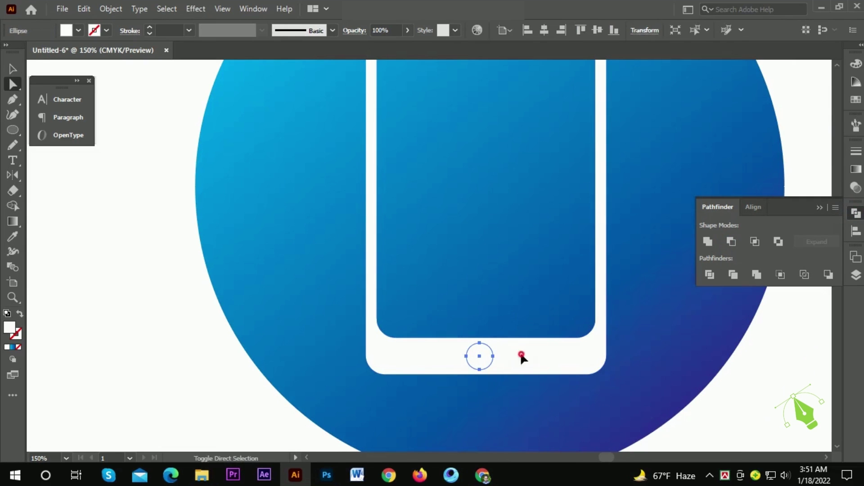
shift+click(521, 356)
click(733, 241)
drag(559, 179, 550, 316)
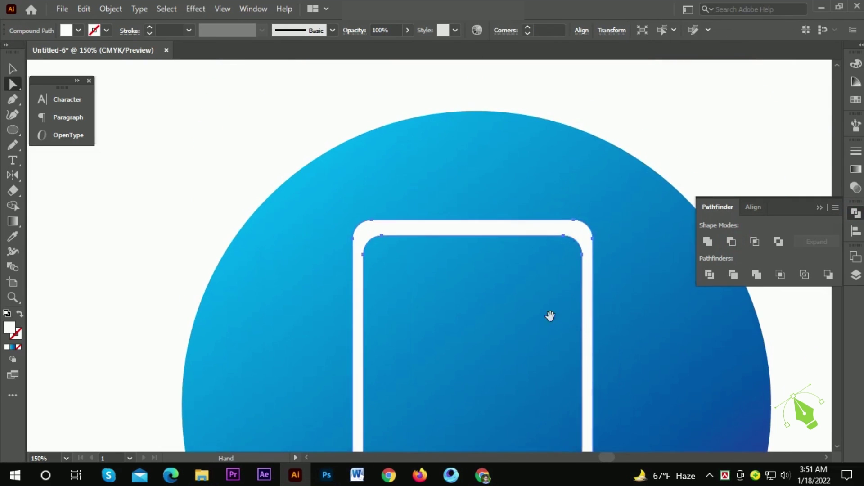
drag(527, 248, 523, 310)
Step: Cut a thin, horizontally centred speaker slot out of the phone's top
key(m)
scroll(461, 291, up, 1)
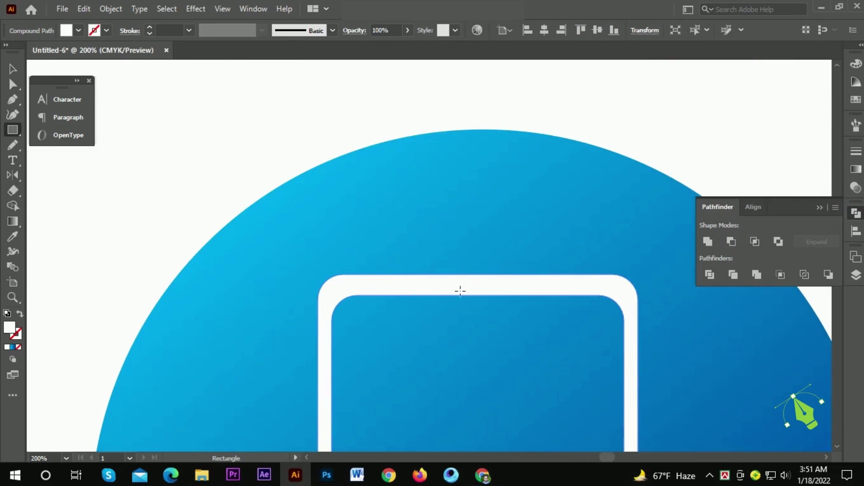
drag(455, 282, 512, 288)
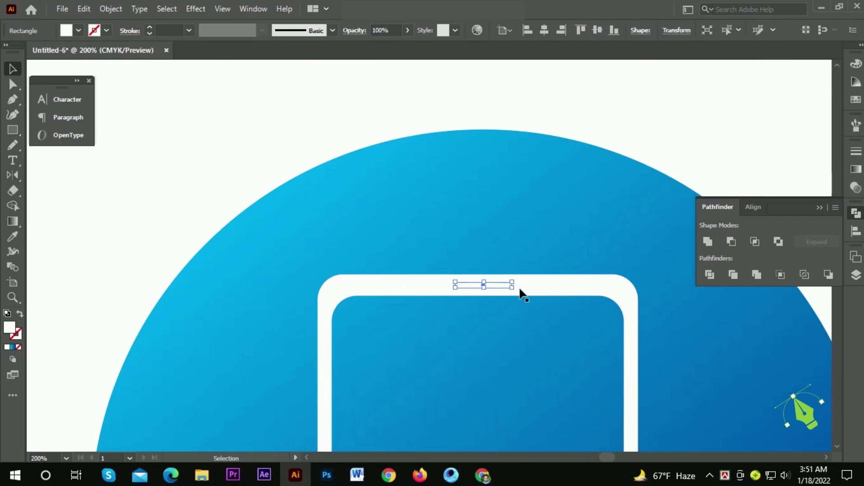
ctrl+shift+click(528, 289)
click(856, 231)
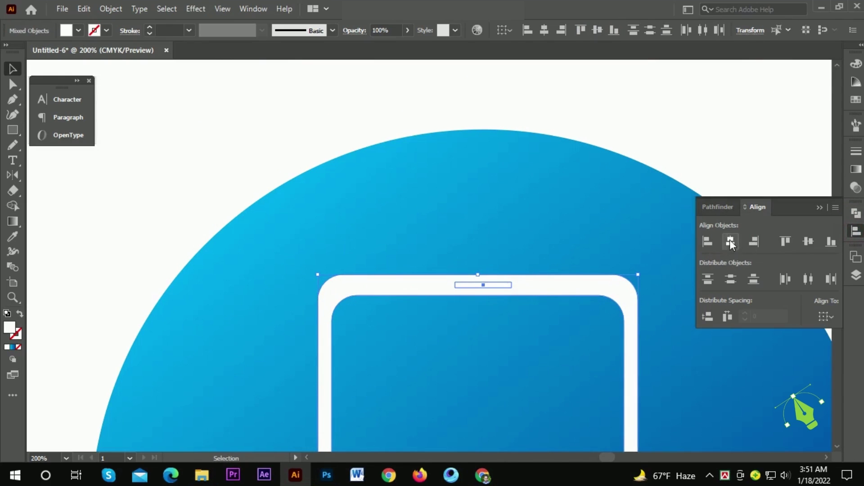
click(731, 241)
click(721, 207)
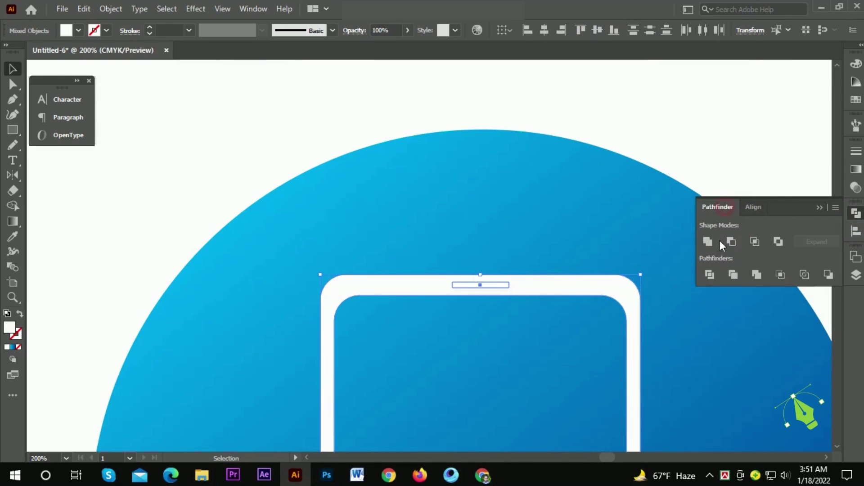
click(732, 242)
Step: Give the phone a drop shadow and expand its appearance into plain artwork
scroll(467, 170, down, 2)
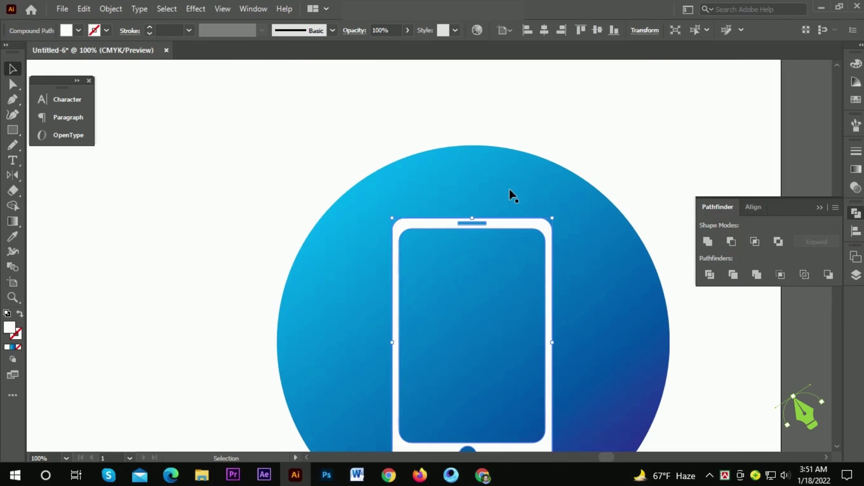
scroll(576, 125, down, 2)
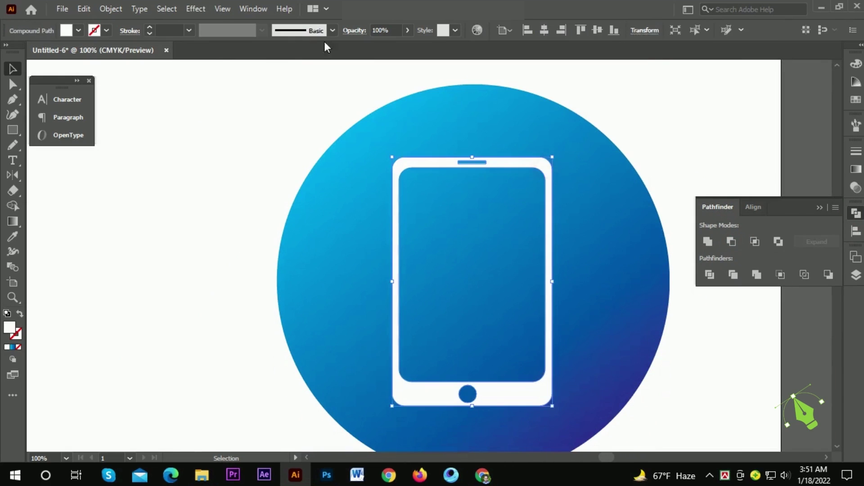
click(203, 9)
mouse_move(213, 152)
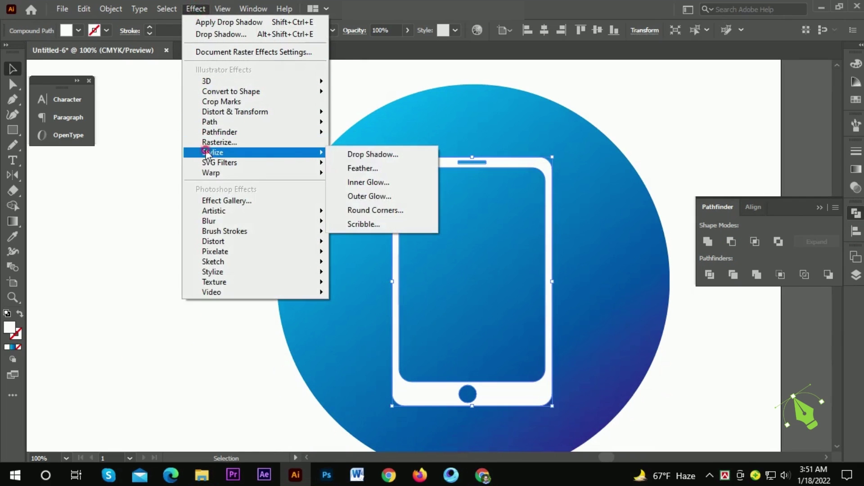
click(360, 154)
key(Return)
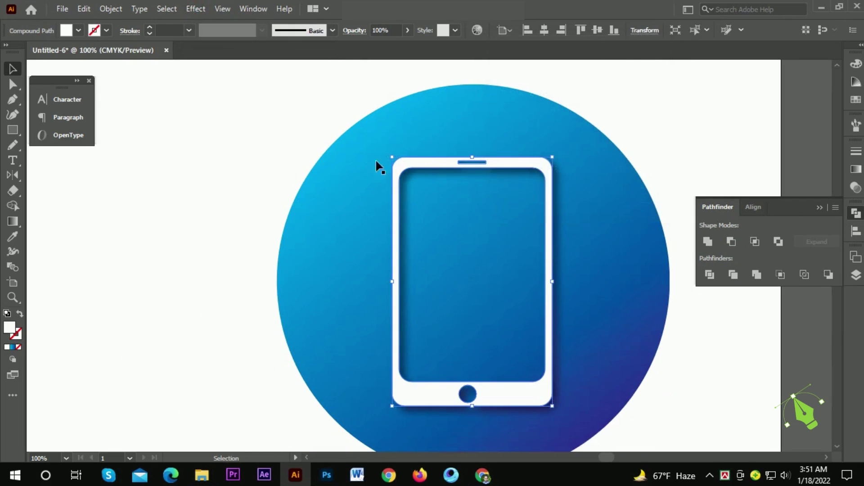
click(111, 9)
click(160, 168)
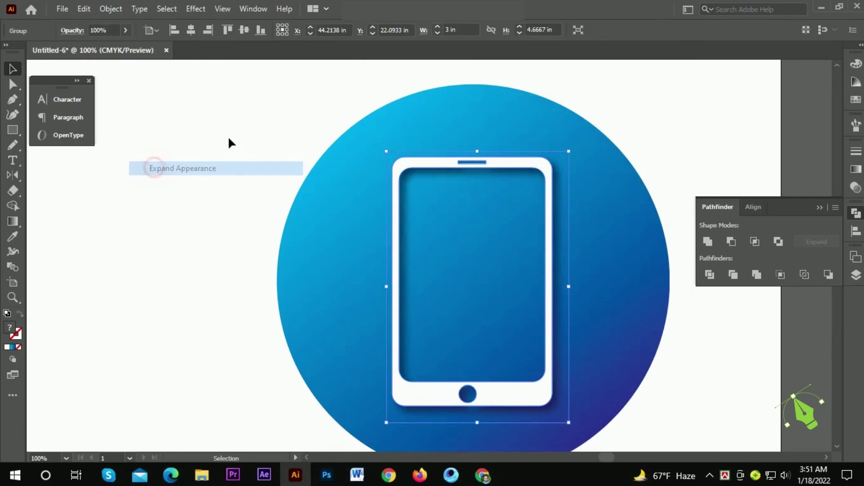
click(231, 121)
key(a)
click(424, 130)
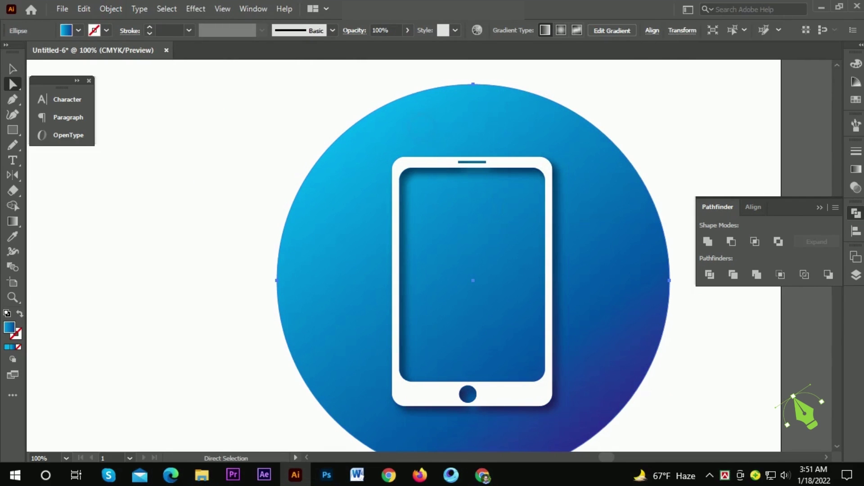
Step: Show the circle's gradient settings and adjust the right stop's CMYK sliders
click(855, 258)
click(856, 168)
double_click(817, 264)
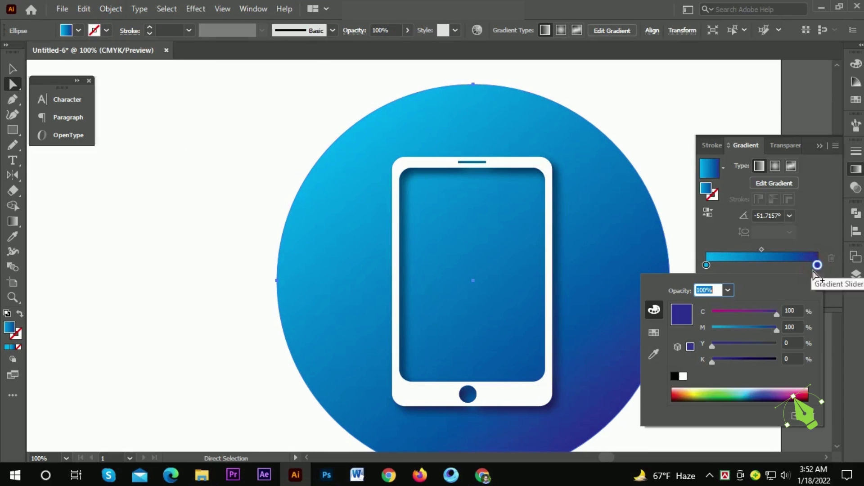
drag(766, 311, 693, 314)
mouse_move(740, 327)
mouse_down()
mouse_move(716, 330)
mouse_move(776, 345)
mouse_move(775, 329)
mouse_up()
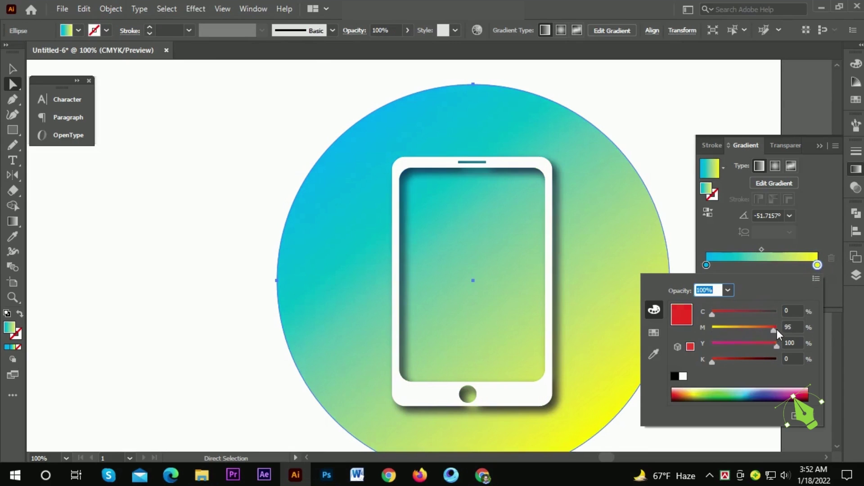
click(707, 266)
Step: Set the left gradient stop to lime yellow and the right stop to green
double_click(707, 266)
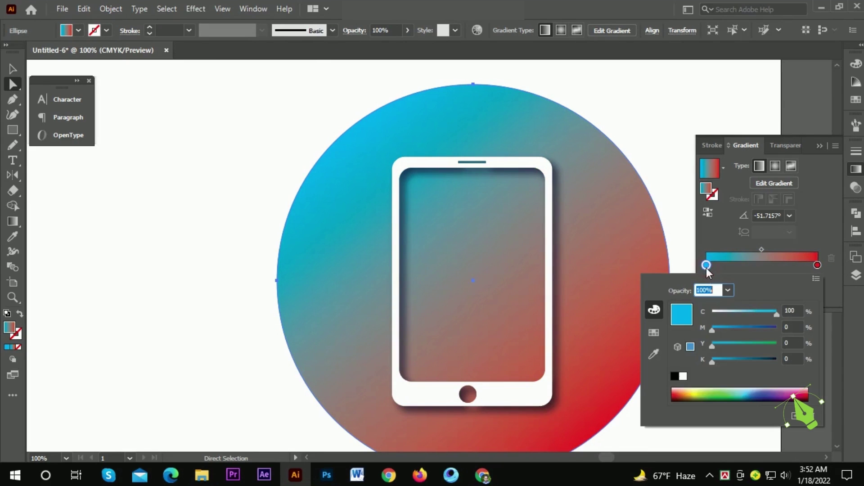
drag(776, 313, 713, 313)
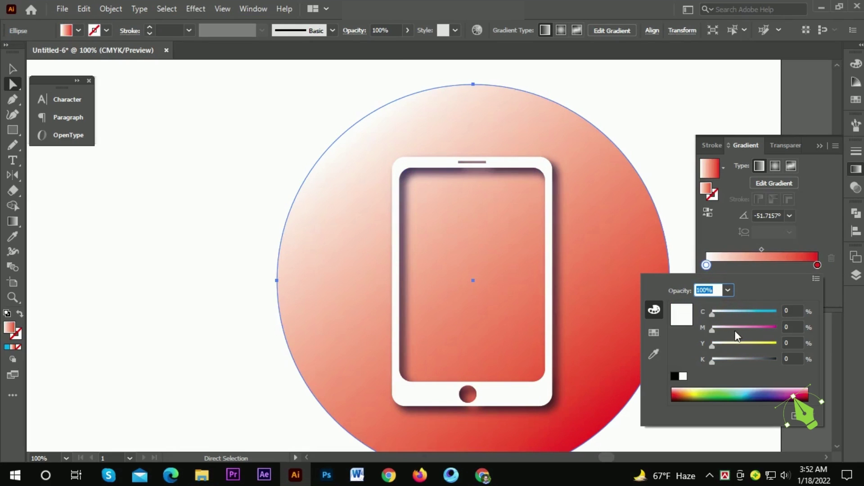
click(777, 343)
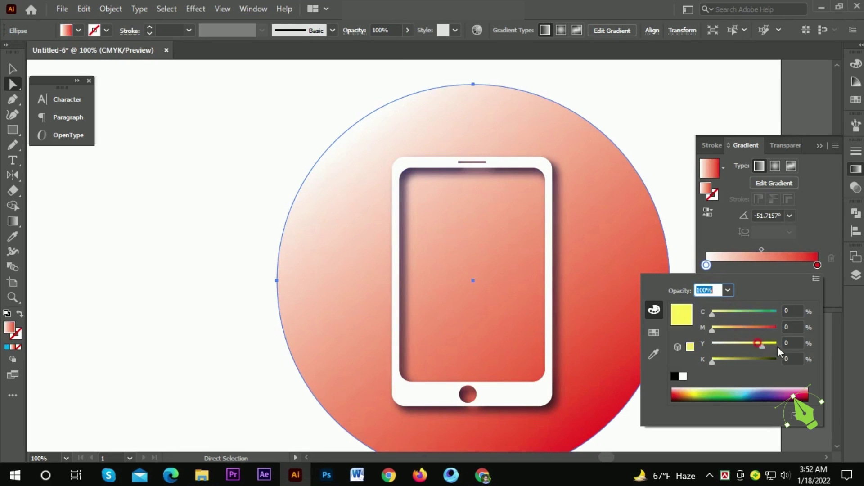
click(723, 312)
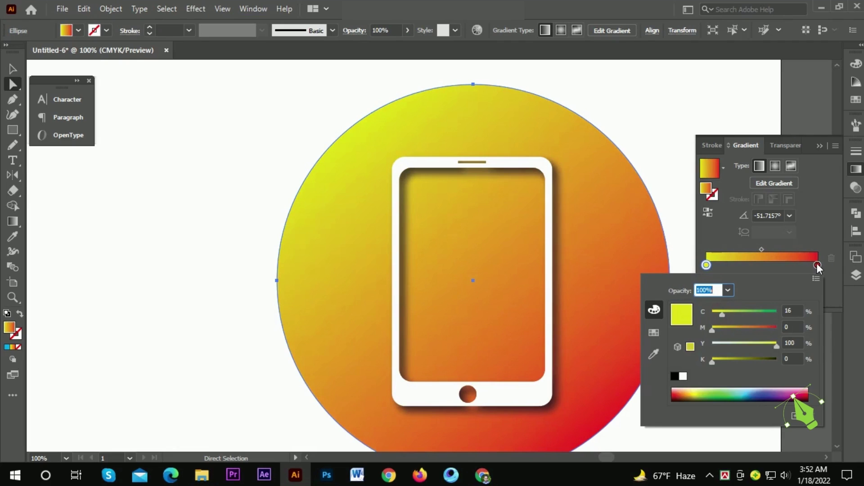
click(817, 265)
double_click(817, 265)
mouse_move(771, 327)
mouse_down()
mouse_move(712, 327)
mouse_move(808, 311)
mouse_up()
Step: Duplicate the green phone icon straight below and delete the copy's phone, leaving a bare circle
key(Escape)
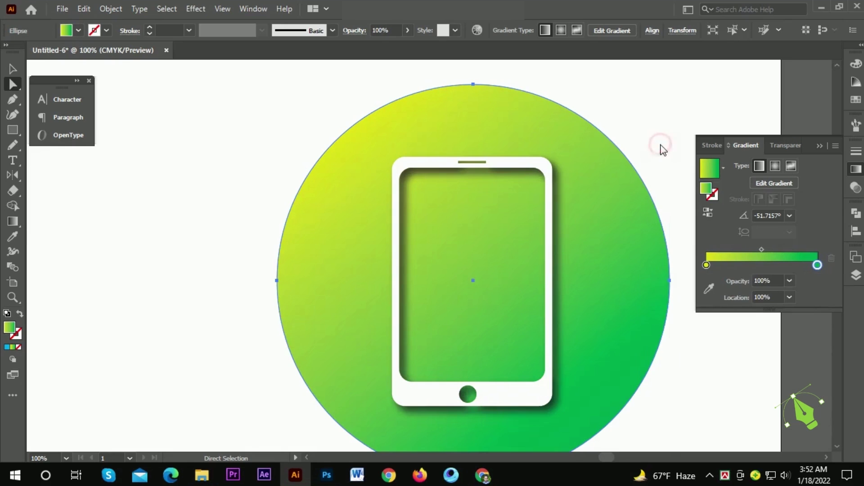
key(Tab)
scroll(496, 142, down, 3)
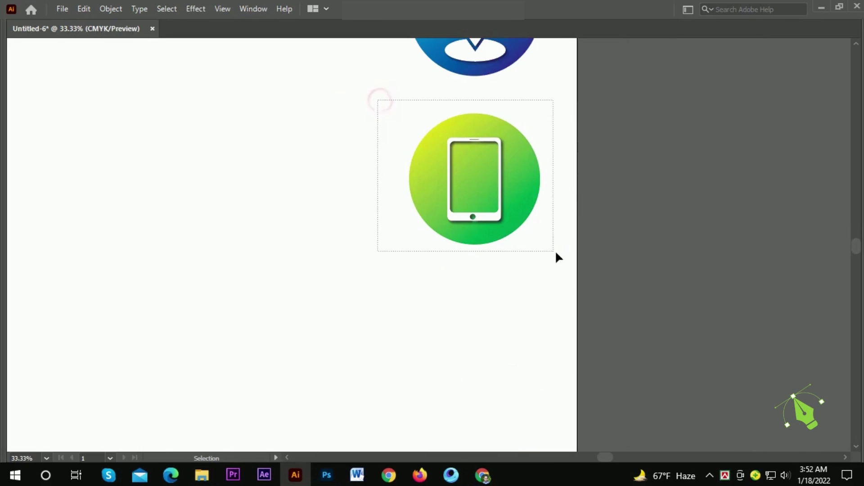
drag(556, 253, 516, 229)
drag(522, 163, 522, 327)
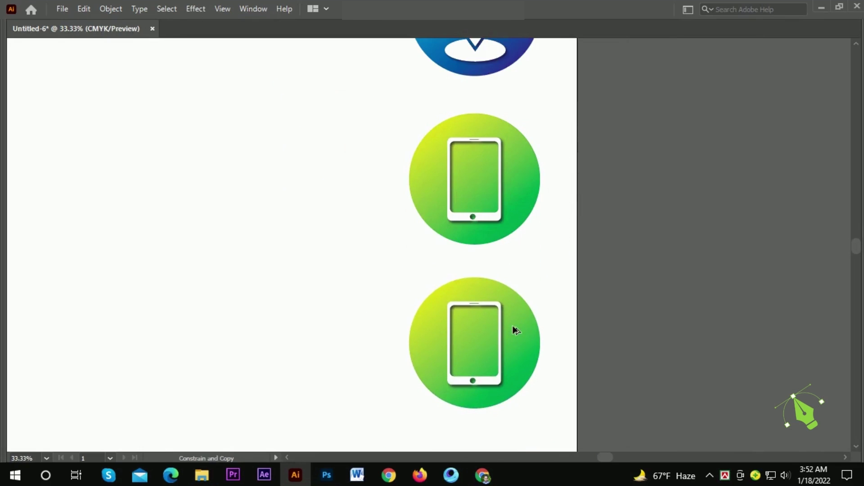
click(619, 277)
scroll(512, 285, down, 2)
scroll(499, 290, up, 1)
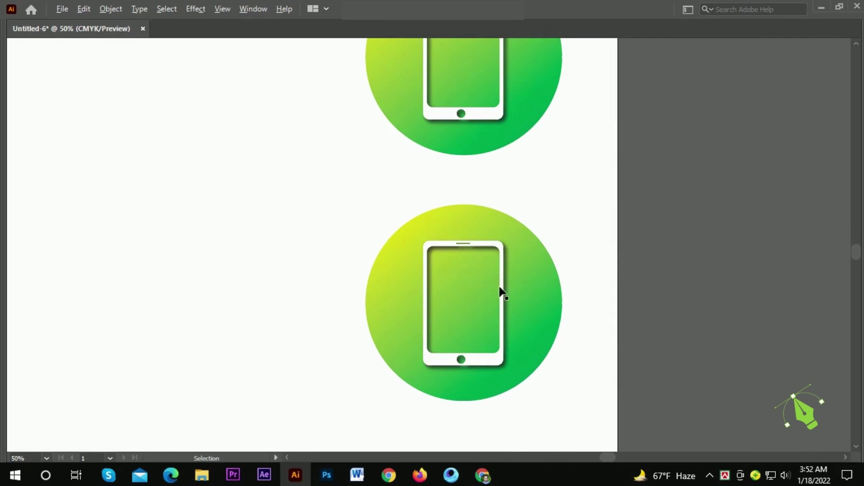
click(502, 280)
key(Delete)
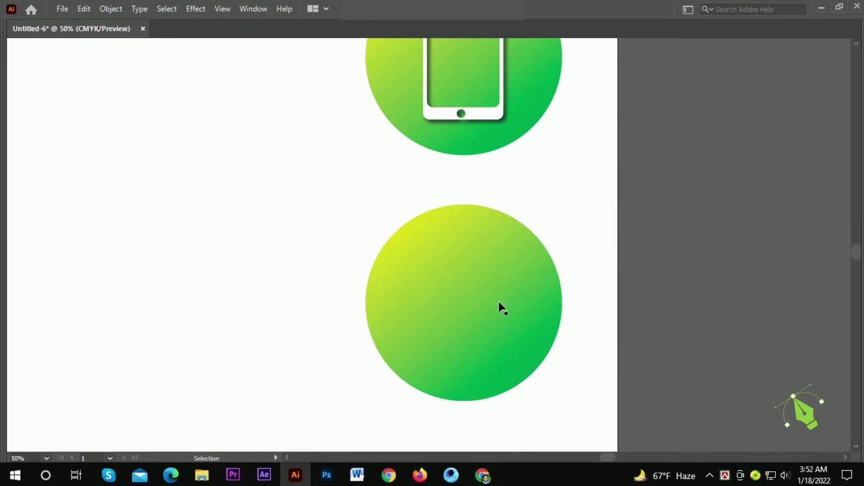
scroll(477, 318, up, 2)
Step: Select the bare lower circle and set its right gradient stop to orange
click(460, 251)
key(Tab)
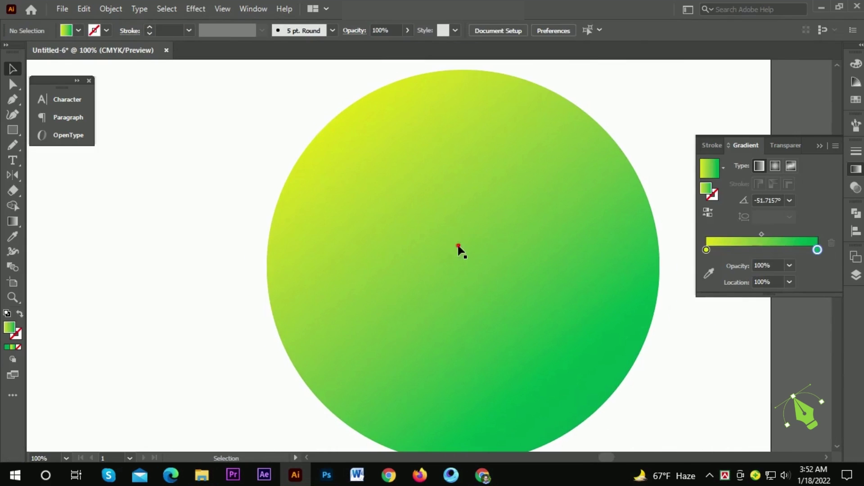
double_click(818, 266)
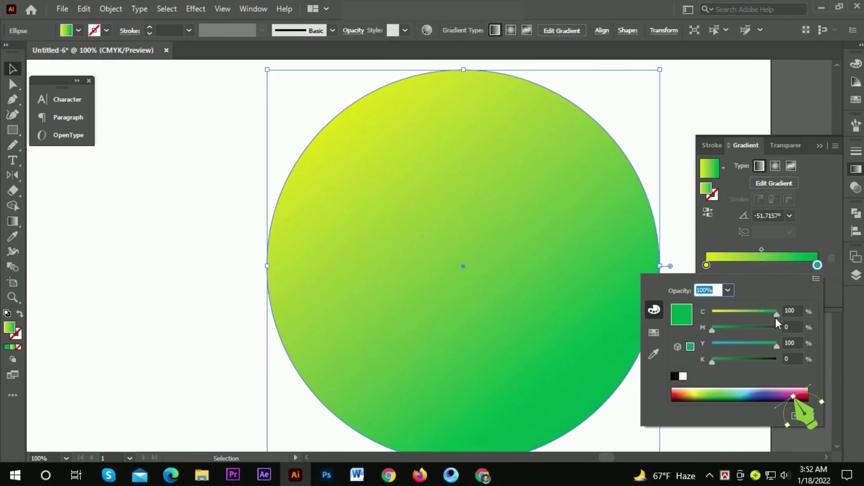
click(748, 343)
drag(777, 312, 712, 311)
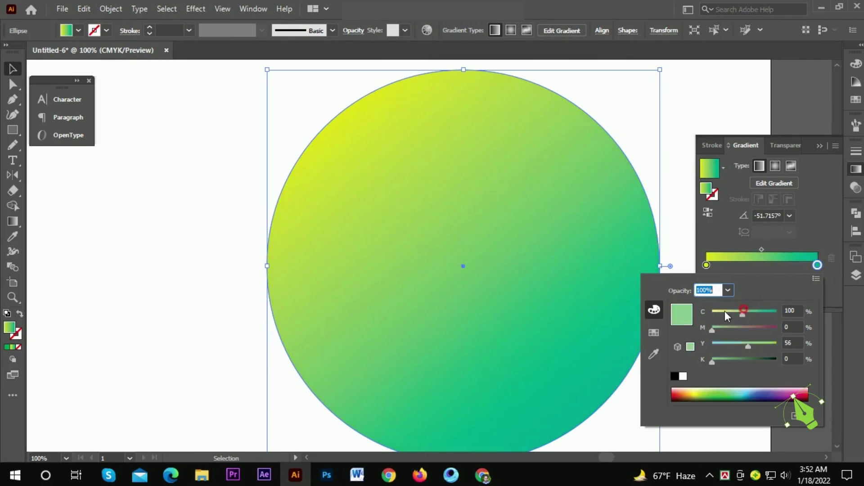
drag(747, 343, 776, 343)
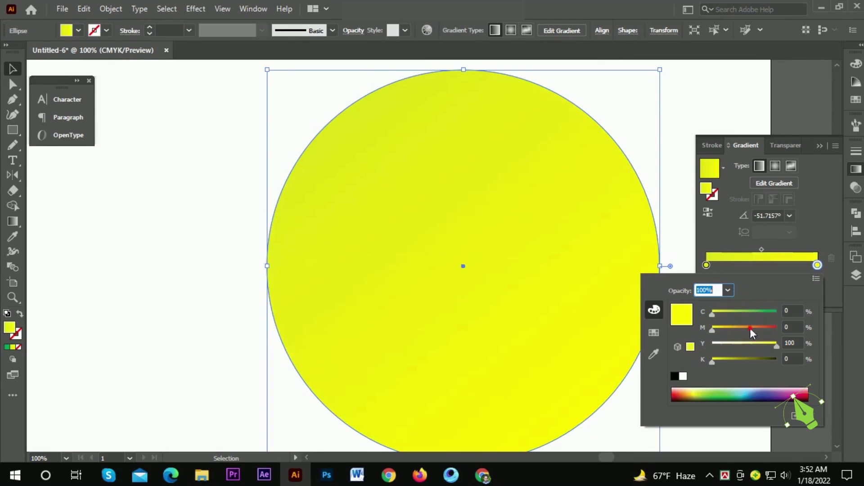
click(762, 328)
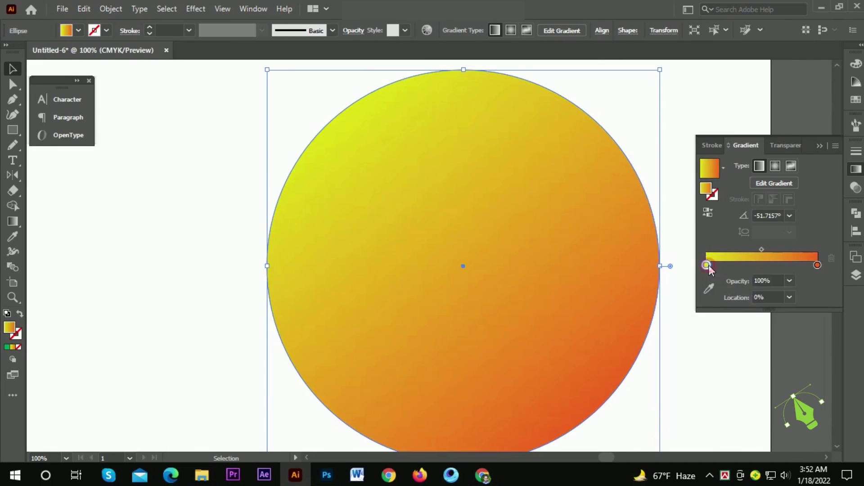
Step: Set the left gradient stop to warm yellow and deepen the right stop to red
double_click(707, 266)
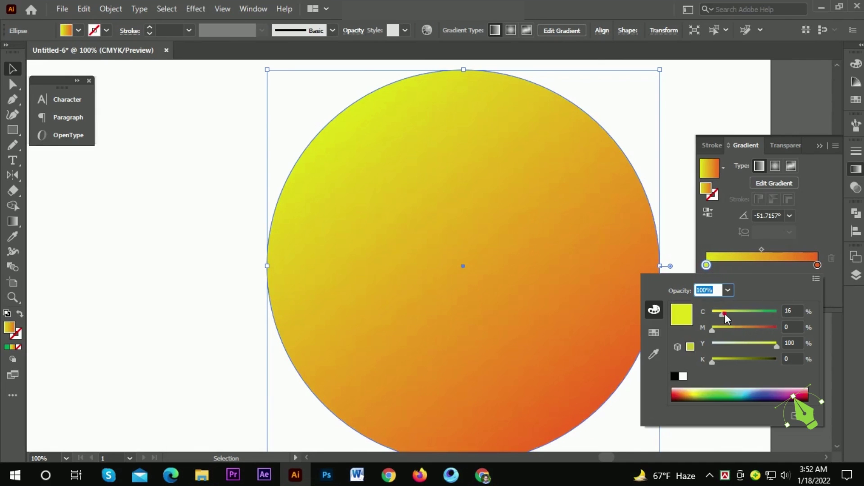
mouse_move(723, 313)
mouse_down()
mouse_move(739, 314)
mouse_move(706, 312)
mouse_up()
click(742, 327)
click(727, 328)
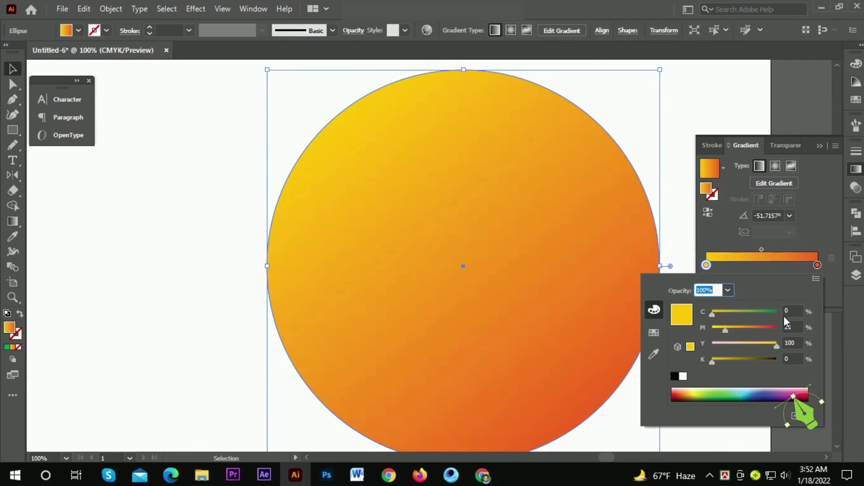
double_click(817, 265)
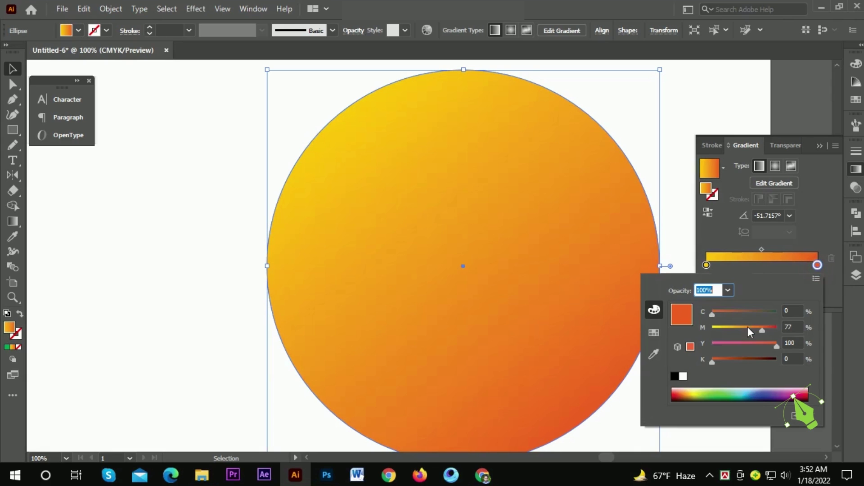
drag(748, 328, 812, 326)
click(682, 192)
key(Tab)
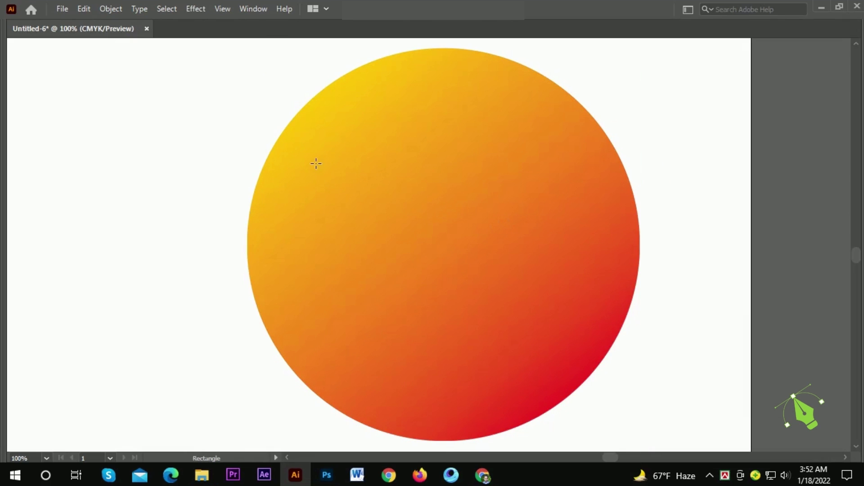
Step: Place a white rectangle, about 5.52 by 3.1 in, across the circle's middle
drag(316, 164, 598, 321)
key(v)
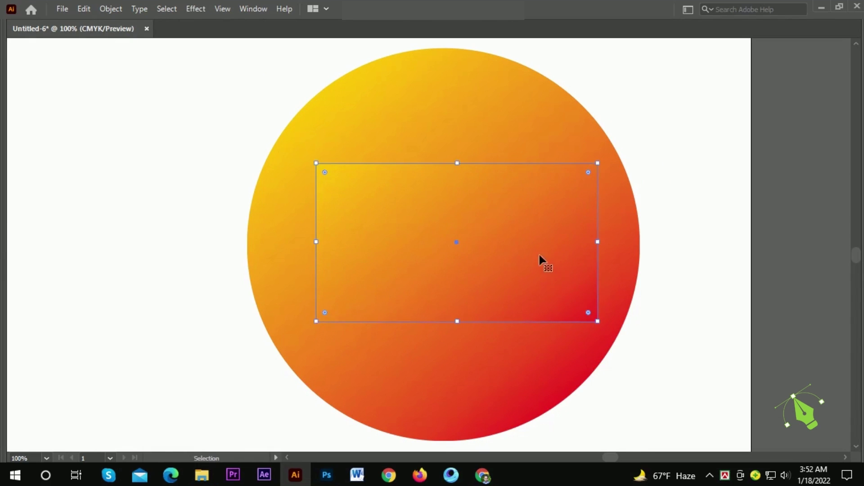
drag(540, 256, 513, 256)
drag(569, 241, 585, 242)
key(i)
click(658, 299)
key(v)
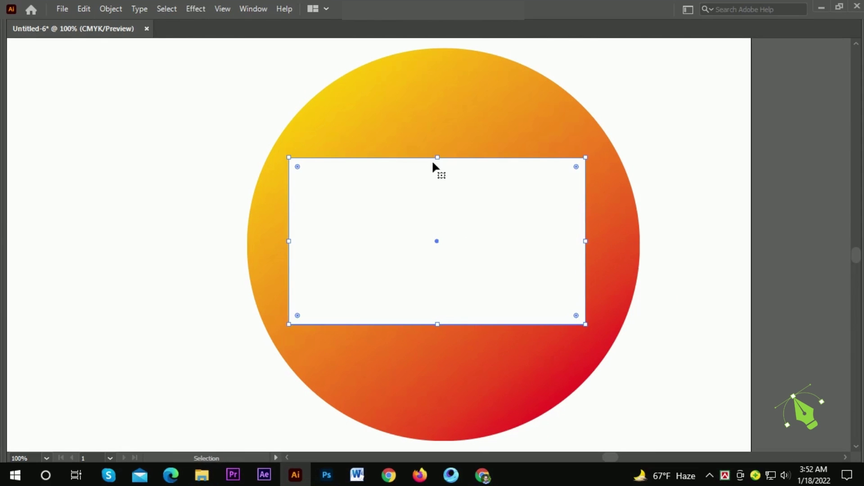
drag(437, 157, 428, 152)
key(a)
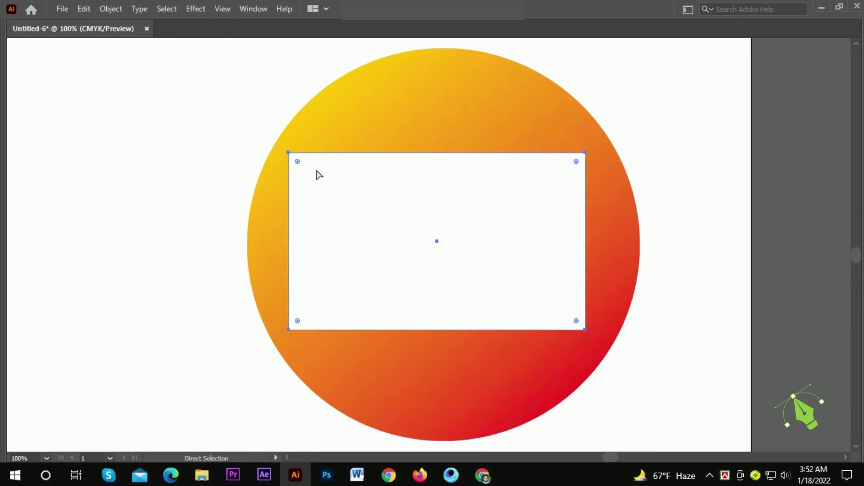
drag(357, 193, 363, 193)
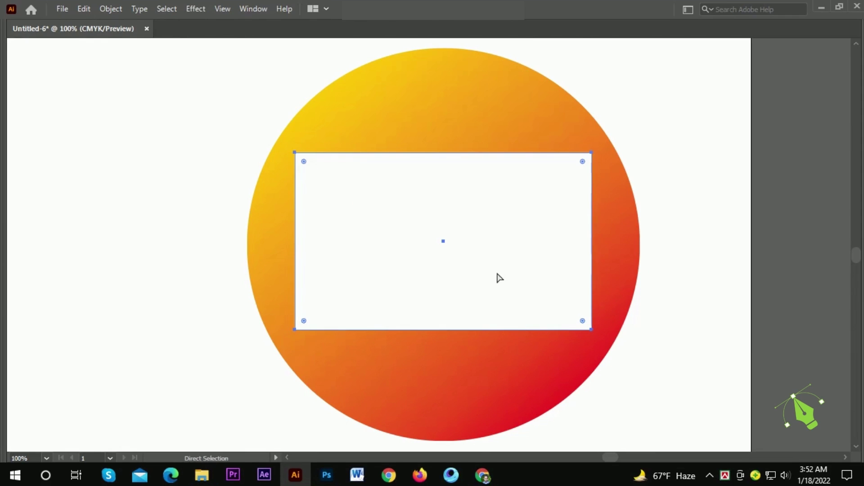
Step: Draw a three-point star as a triangle on the rectangle and rotate it to point downward
key(p)
click(289, 144)
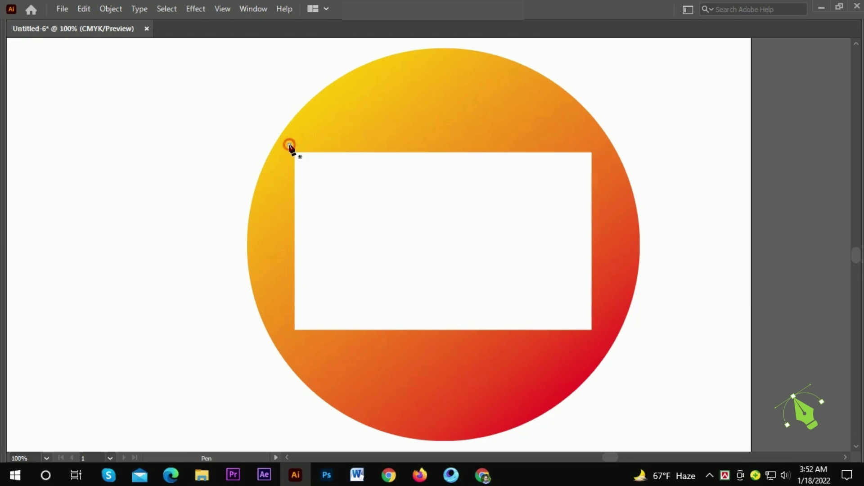
key(ctrl+z)
key(Tab)
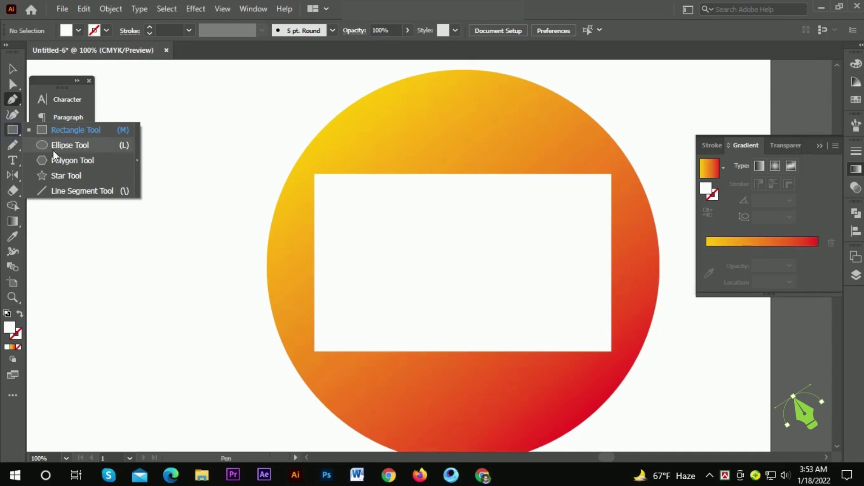
drag(13, 130, 58, 175)
key(Tab)
drag(394, 231, 427, 250)
key(Down)
key(Down)
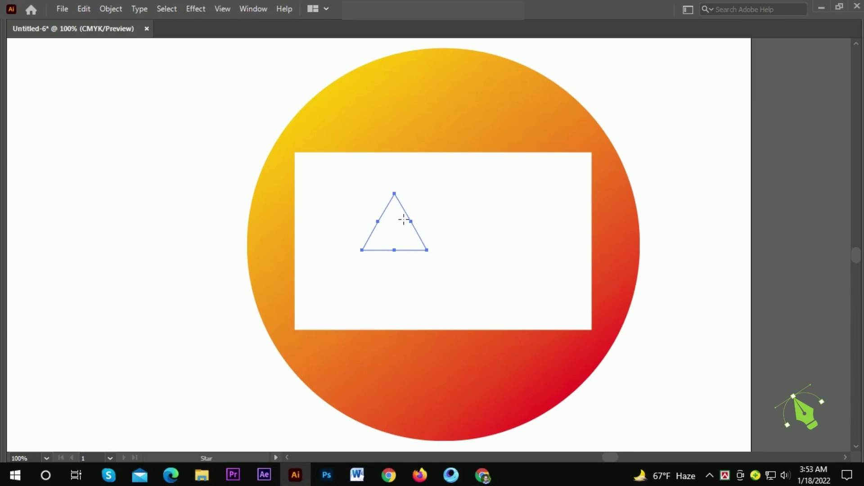
key(v)
drag(395, 188, 395, 282)
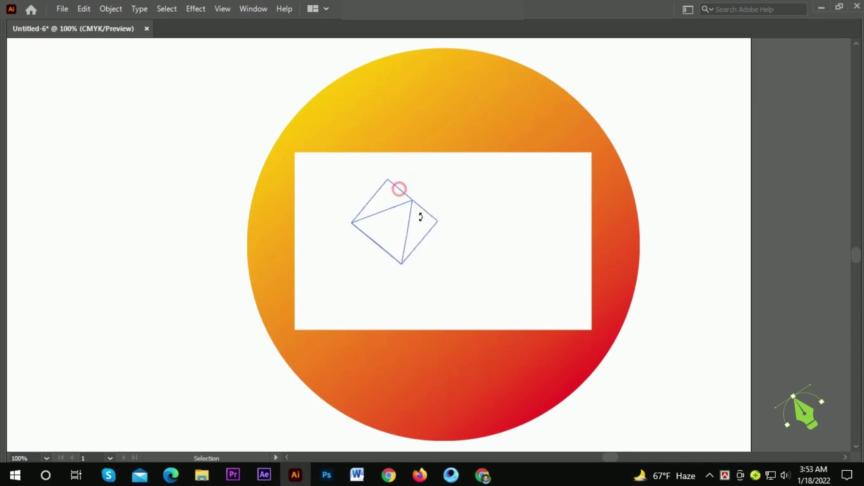
Step: Fill the triangle light blue, stretch it across the rectangle's top, and select both
key(Tab)
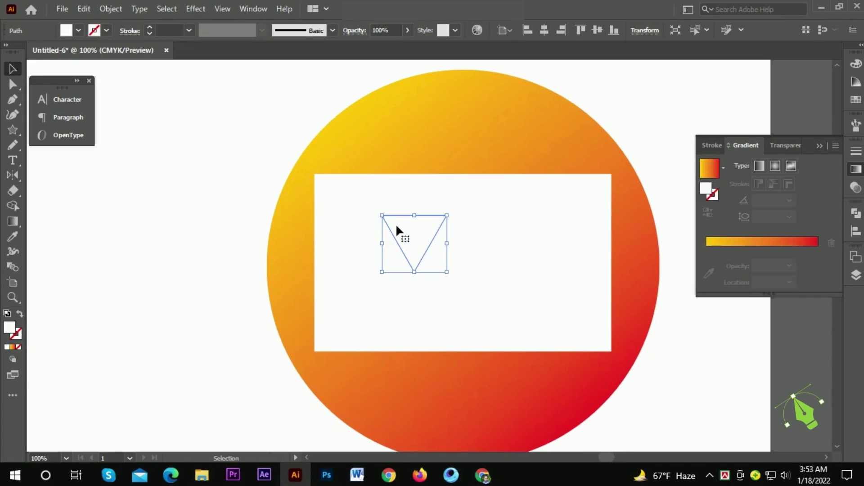
drag(396, 223, 321, 168)
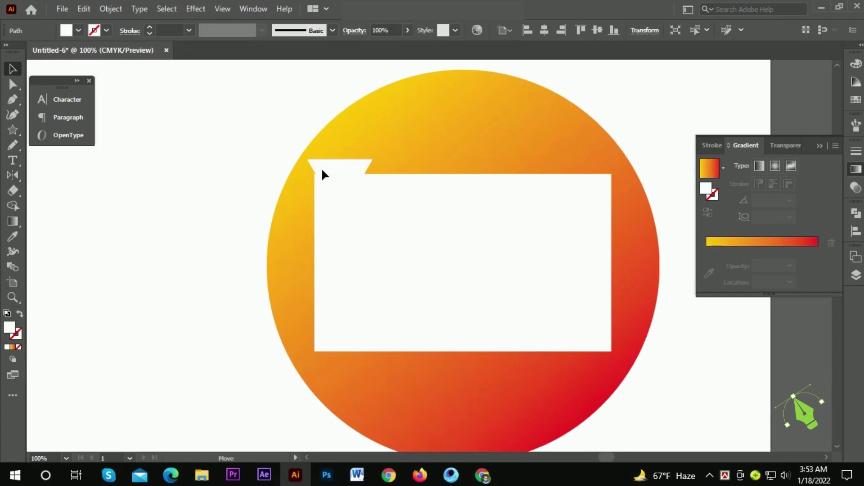
click(856, 63)
click(760, 79)
key(Tab)
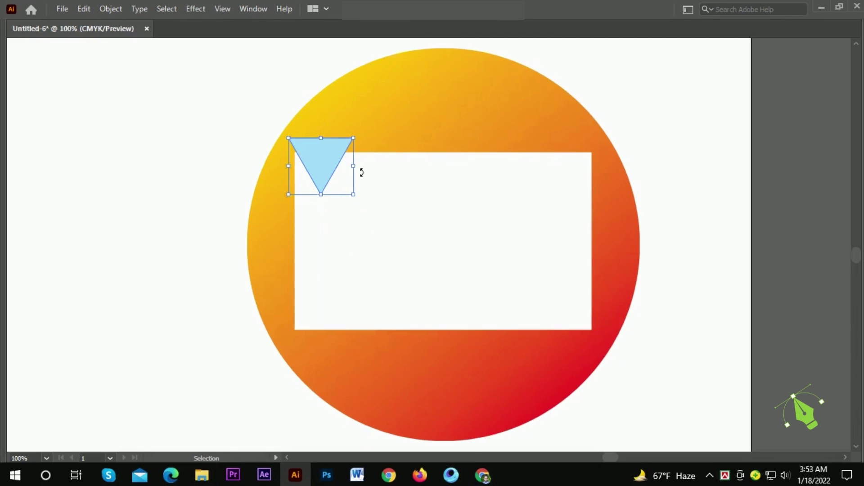
drag(358, 170, 563, 185)
key(ctrl+z)
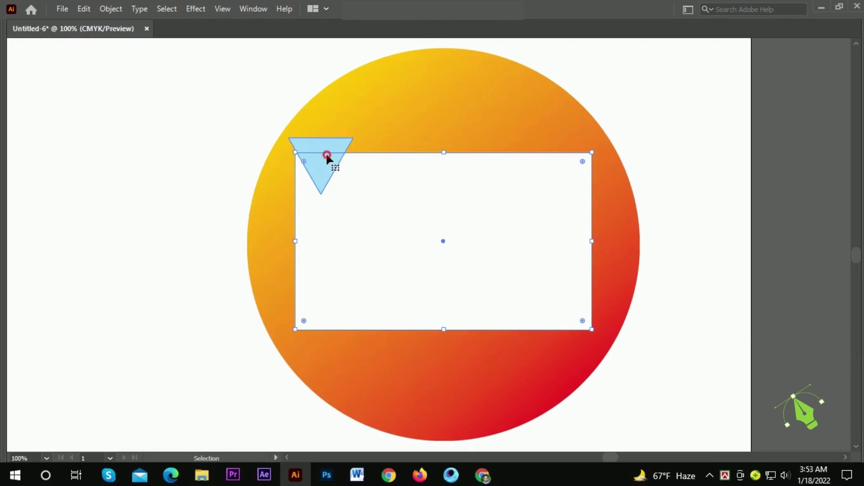
click(327, 155)
drag(353, 166, 602, 176)
shift+click(582, 195)
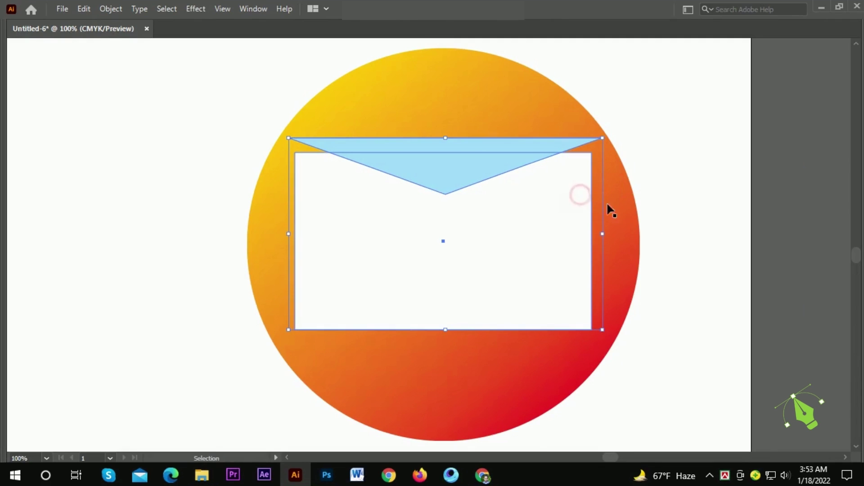
key(Tab)
click(856, 231)
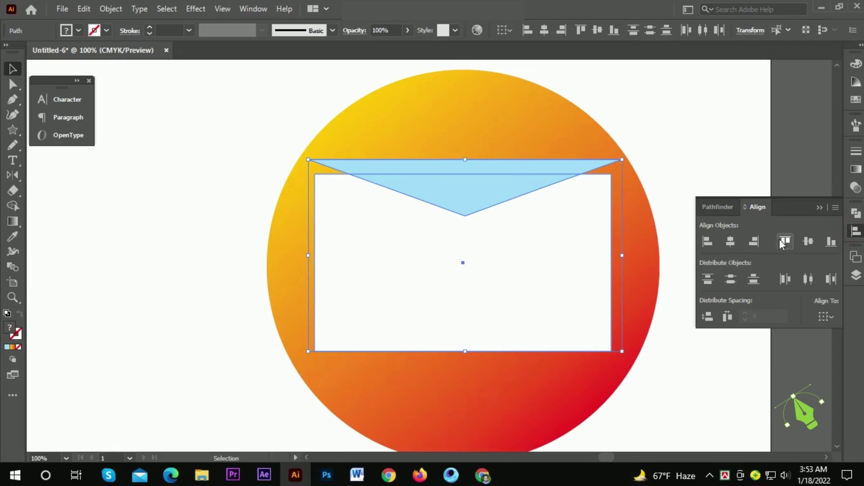
Step: Centre the triangle horizontally over the rectangle and lengthen its point downward
click(730, 242)
key(Tab)
click(450, 177)
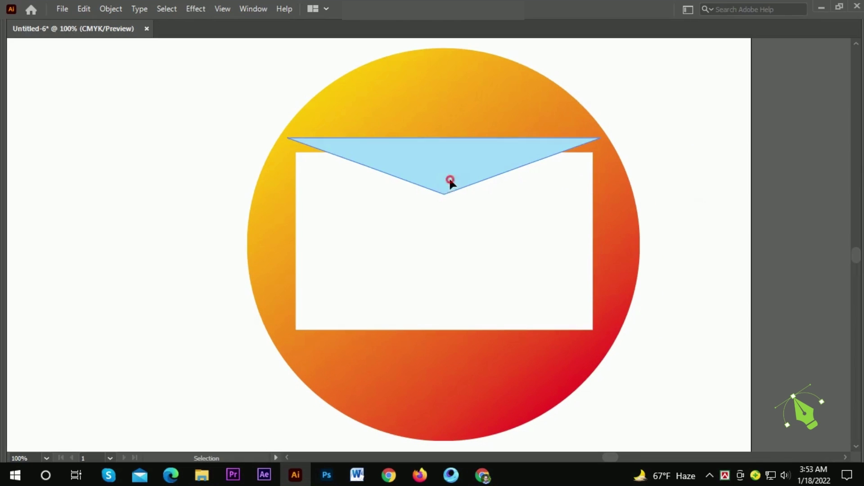
drag(444, 197, 451, 261)
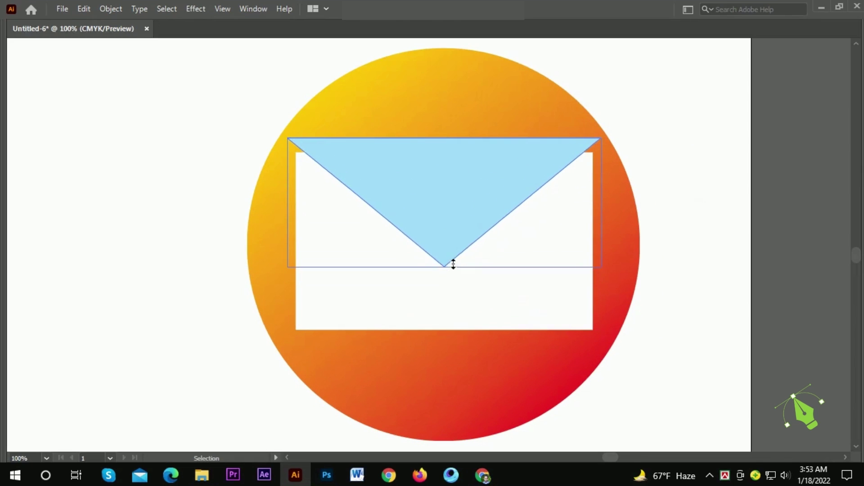
drag(452, 192, 452, 201)
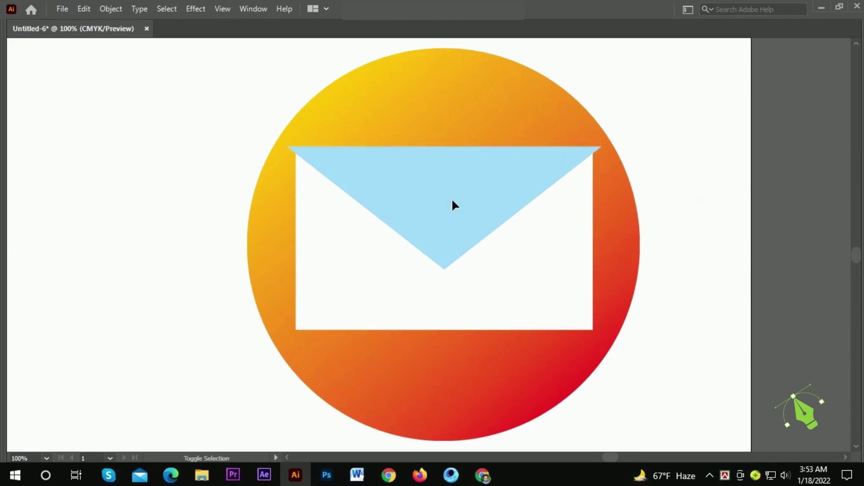
click(623, 107)
click(478, 188)
key(a)
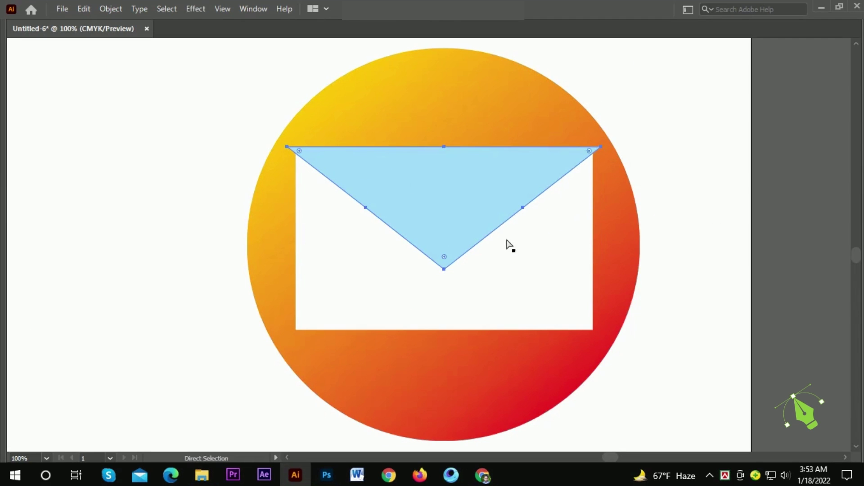
key(v)
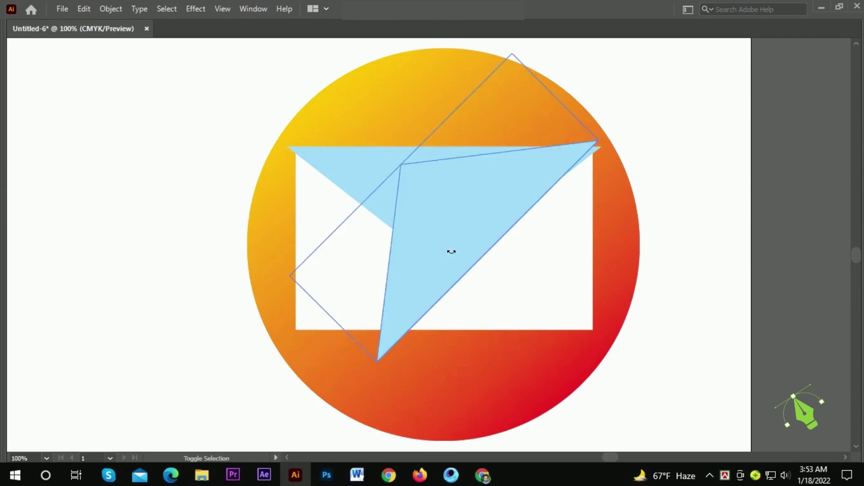
Step: Add a 180° rotated copy as the bottom flap and set both triangles' fills to none
drag(443, 142, 446, 255)
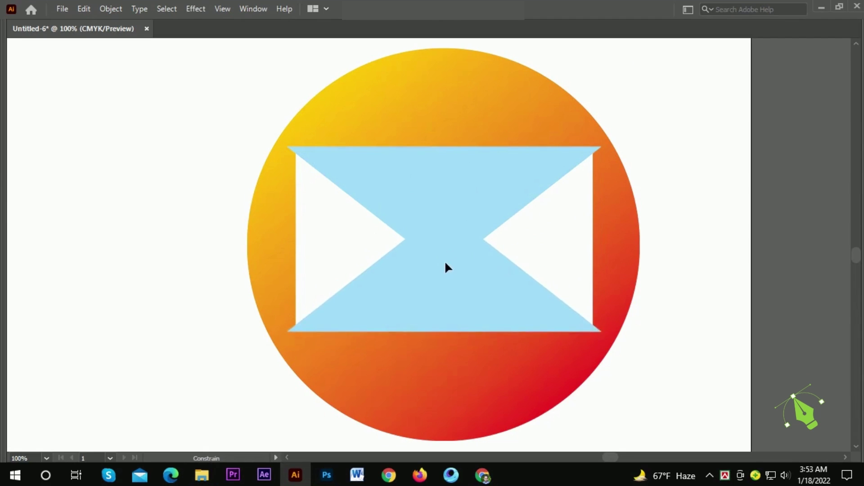
key(a)
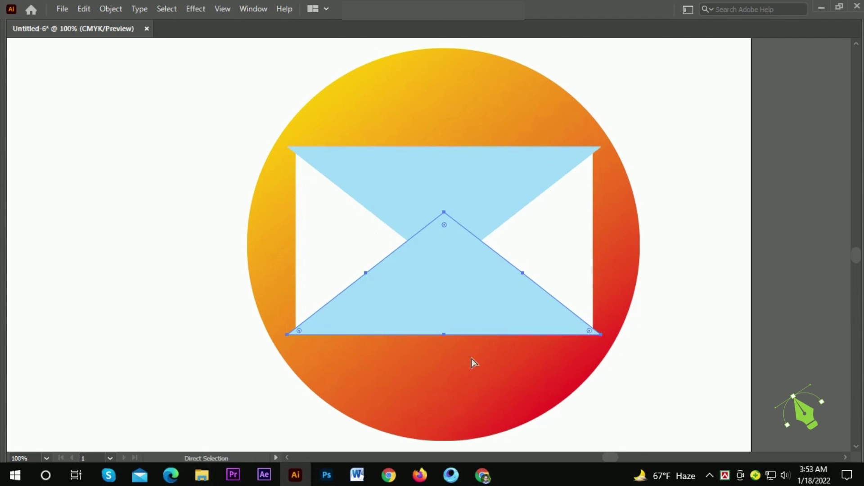
click(681, 216)
click(535, 180)
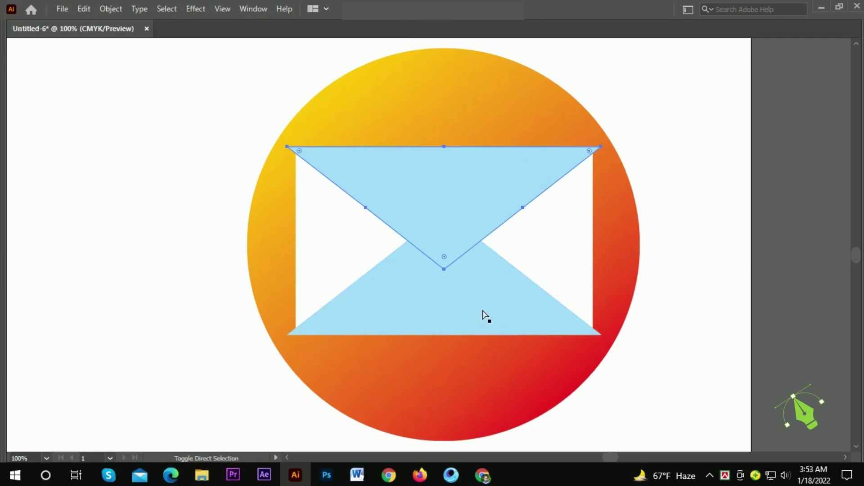
shift+click(484, 315)
key(slash)
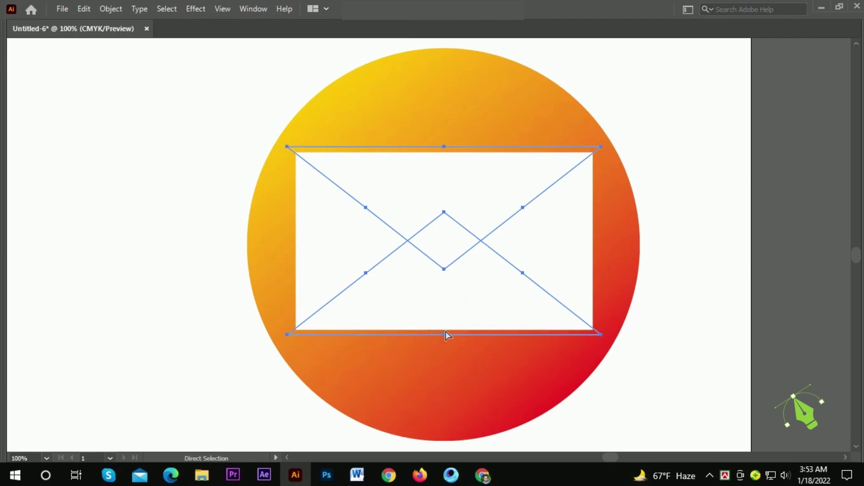
click(452, 331)
drag(462, 128, 431, 154)
Step: Lower the apex of the envelope's bottom flap slightly
key(v)
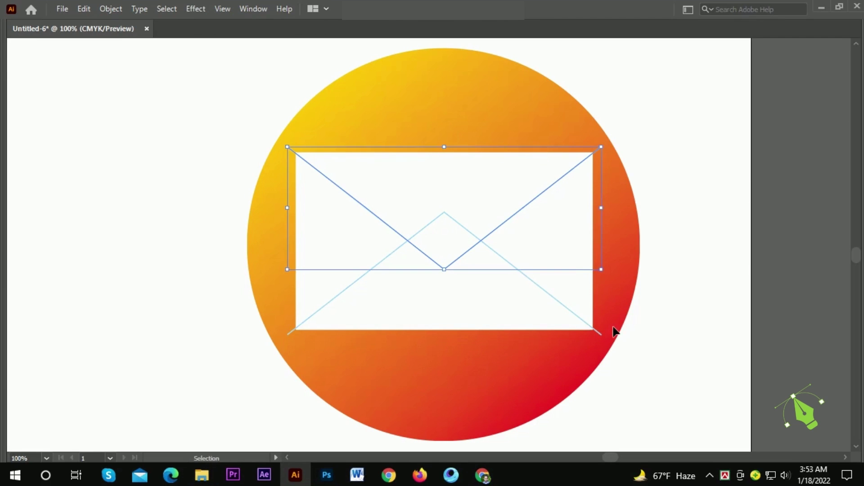
shift+click(599, 340)
key(Tab)
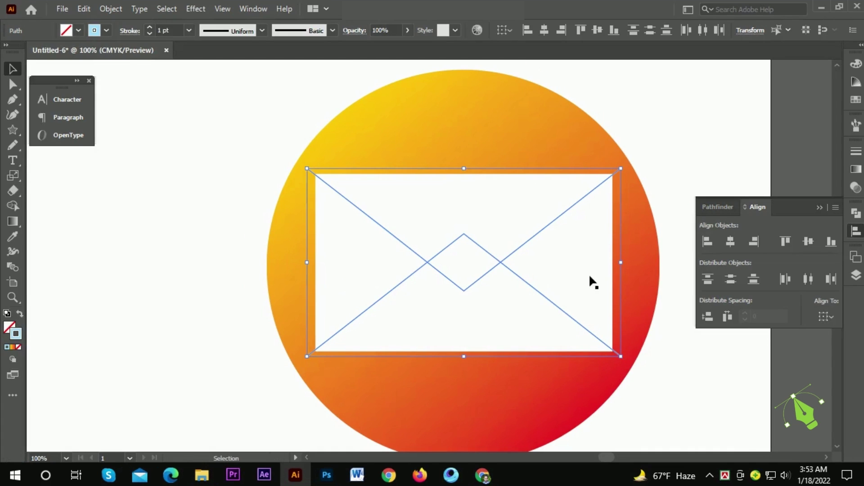
click(622, 316)
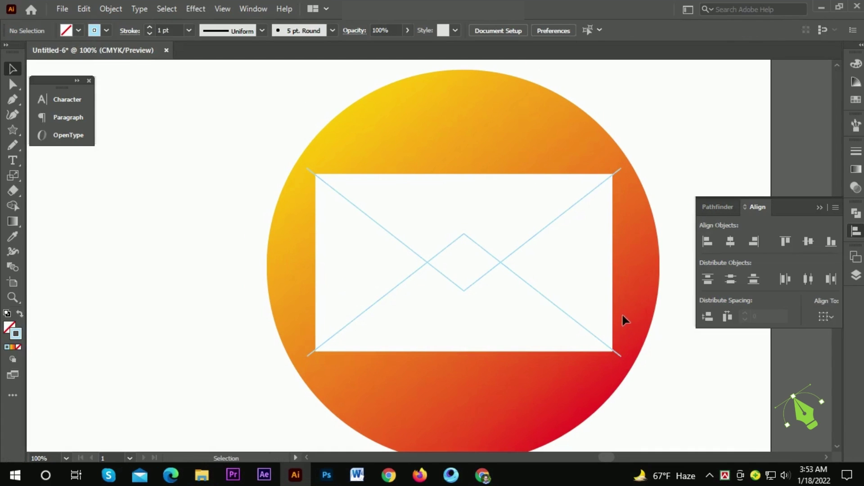
click(620, 355)
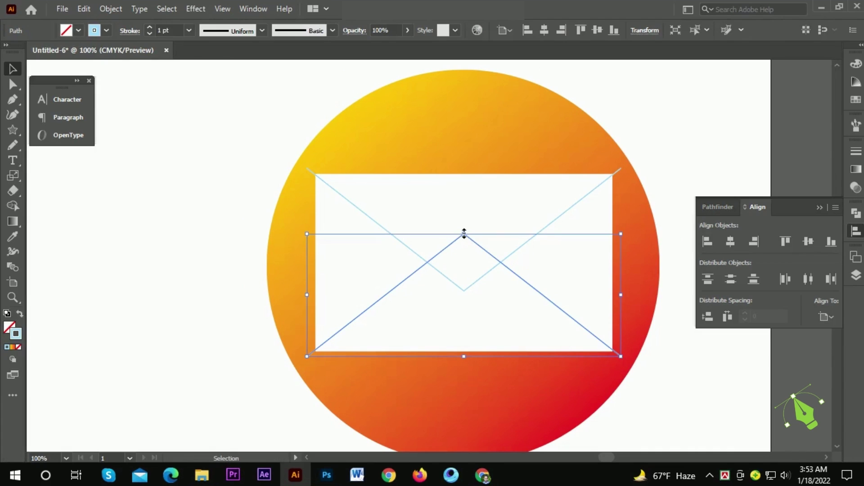
drag(464, 234, 464, 241)
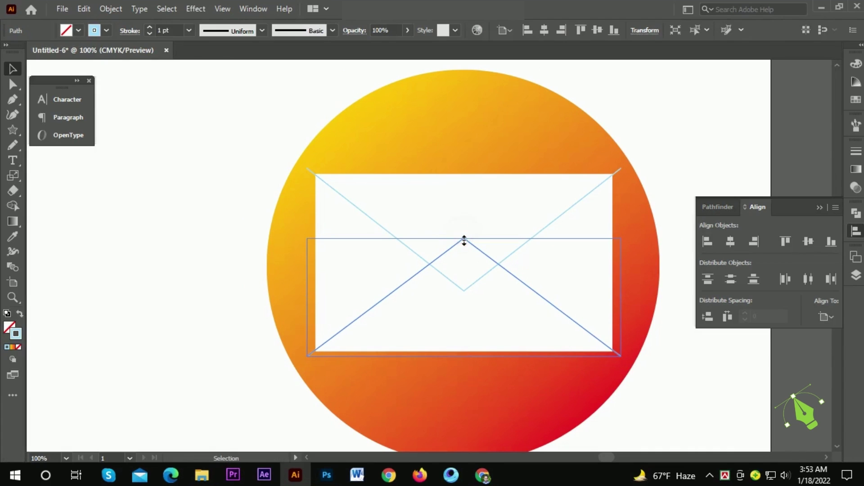
Step: Thicken the upper and lower envelope paths to a 6 pt stroke weight
shift+click(310, 172)
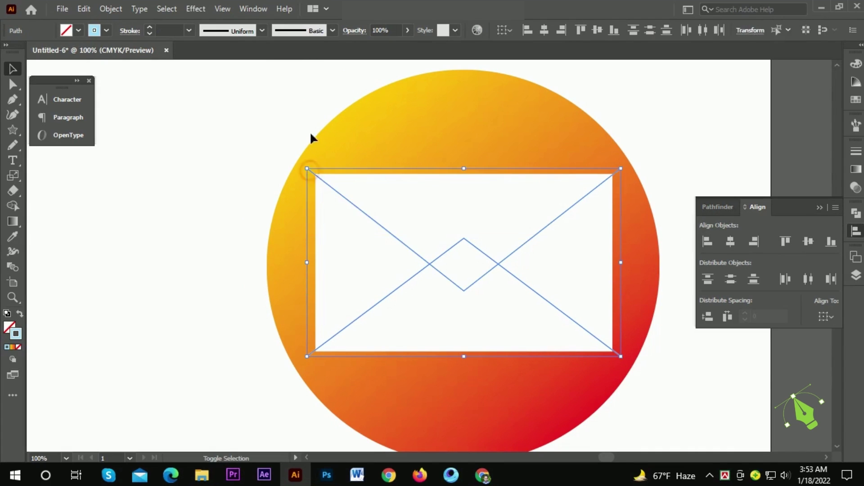
click(165, 30)
text(6)
key(Return)
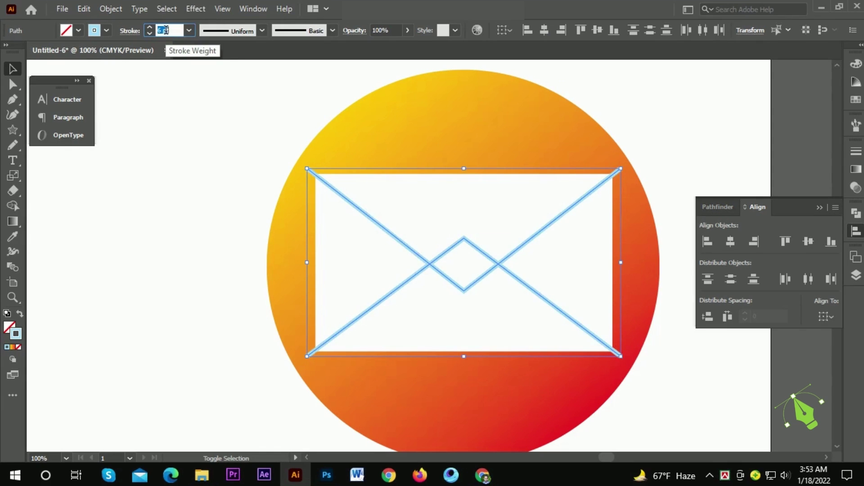
click(190, 141)
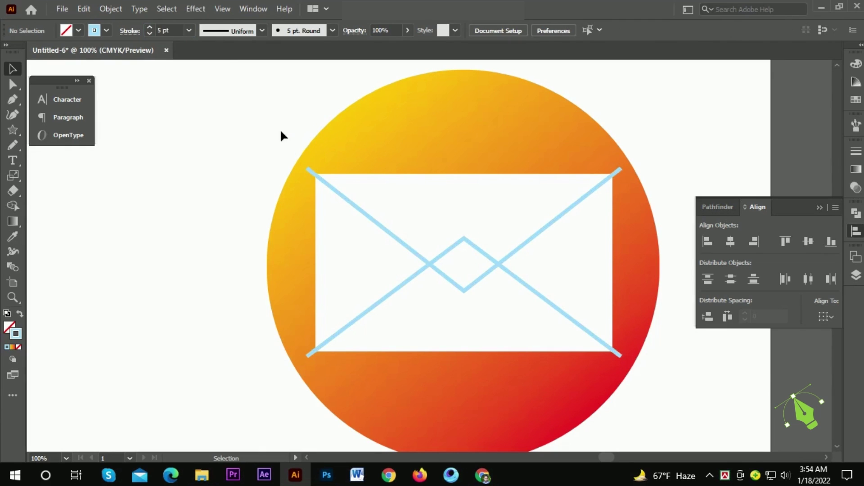
Step: Knock out the top triangle's white region with the Shape Builder
drag(281, 132, 618, 346)
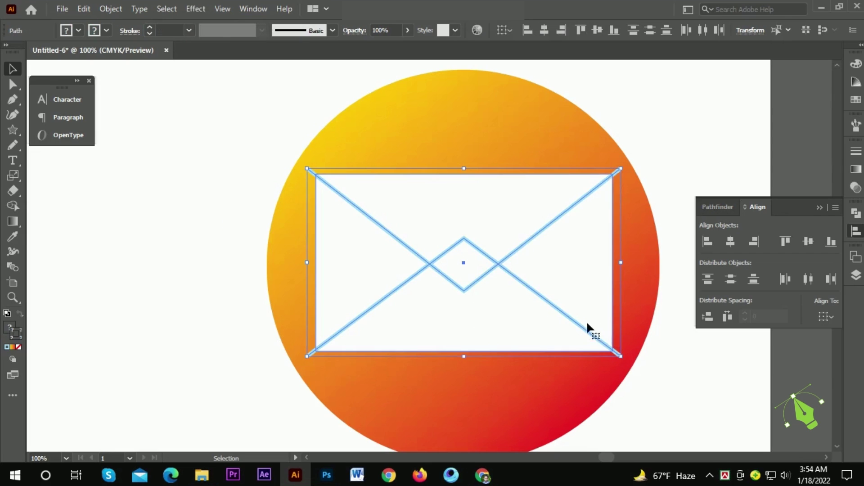
key(shift+m)
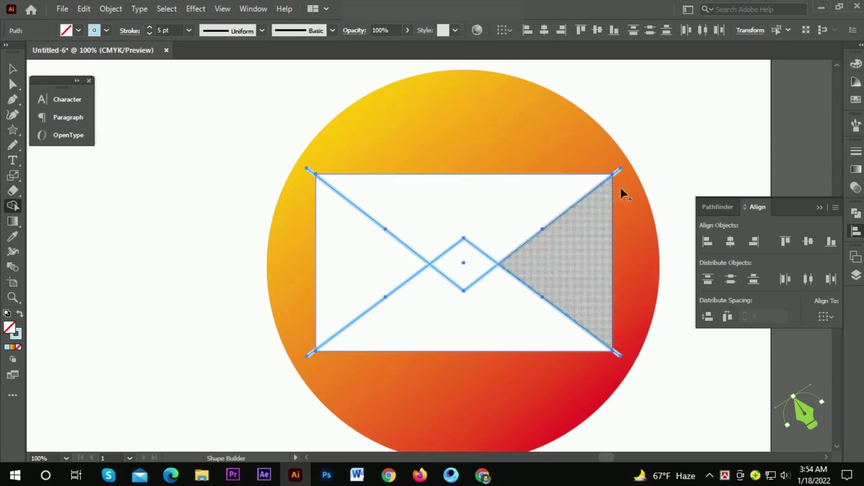
key(v)
click(679, 165)
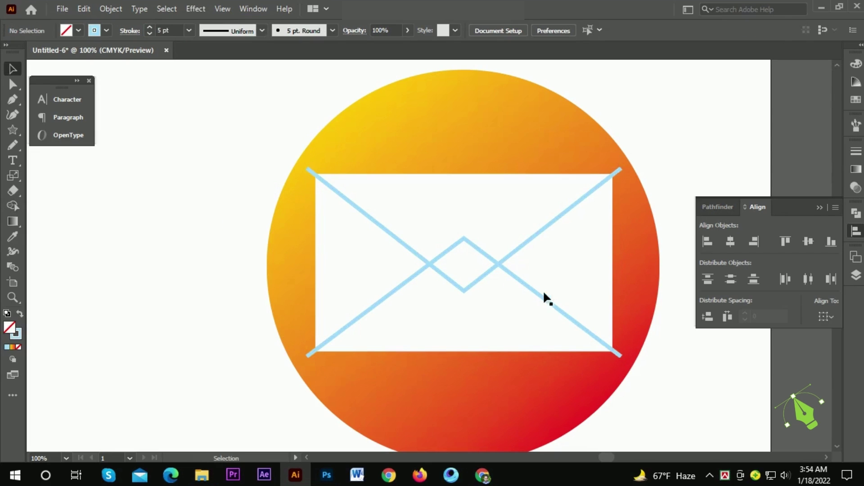
click(608, 178)
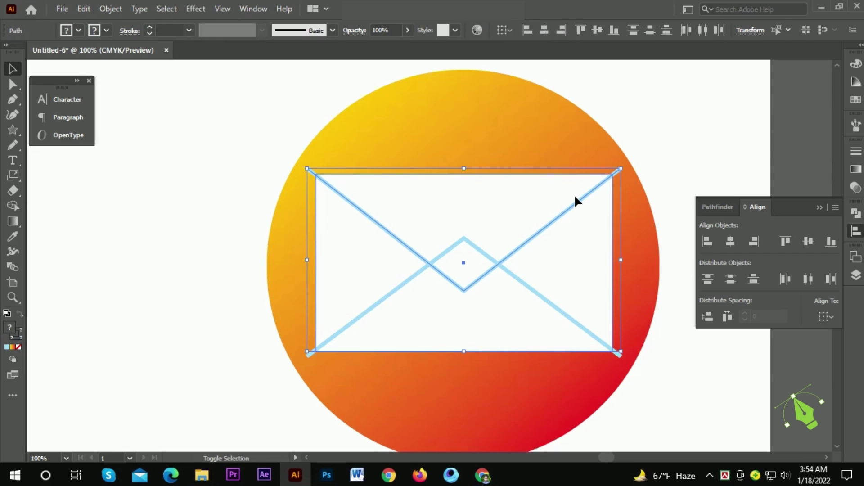
key(shift+m)
alt+click(559, 193)
Step: Knock out the right triangle's white region and select the resulting piece
key(v)
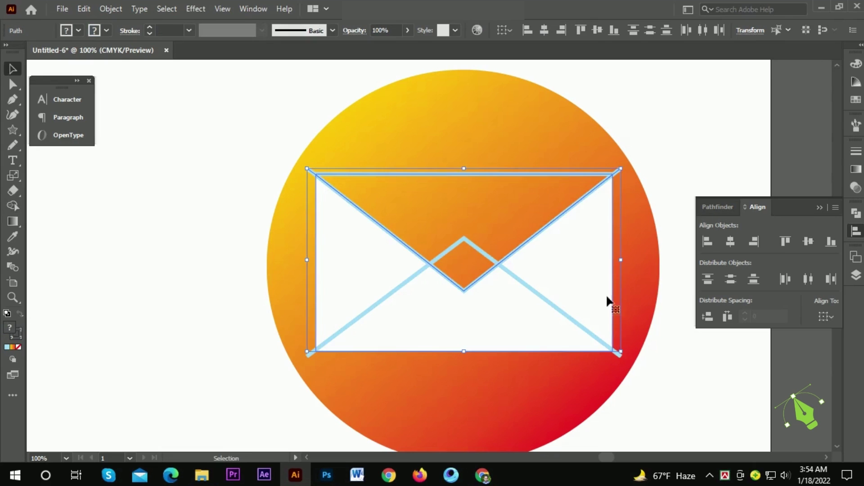
click(646, 369)
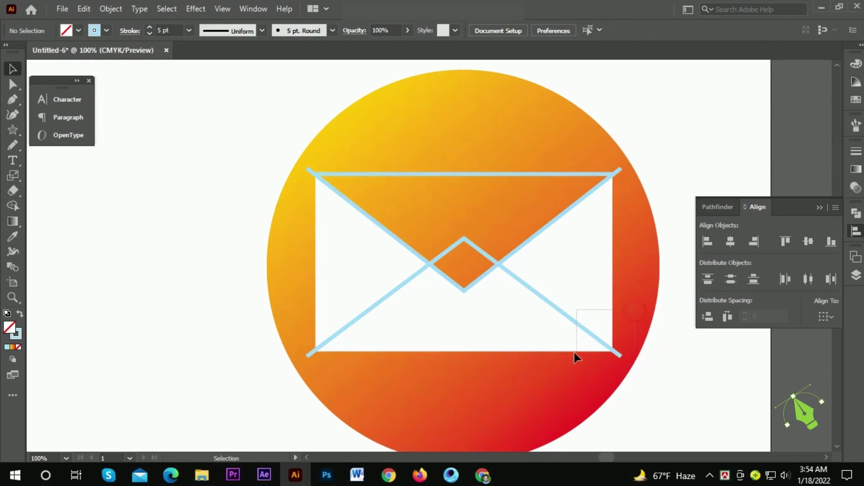
drag(574, 353, 572, 349)
key(shift+m)
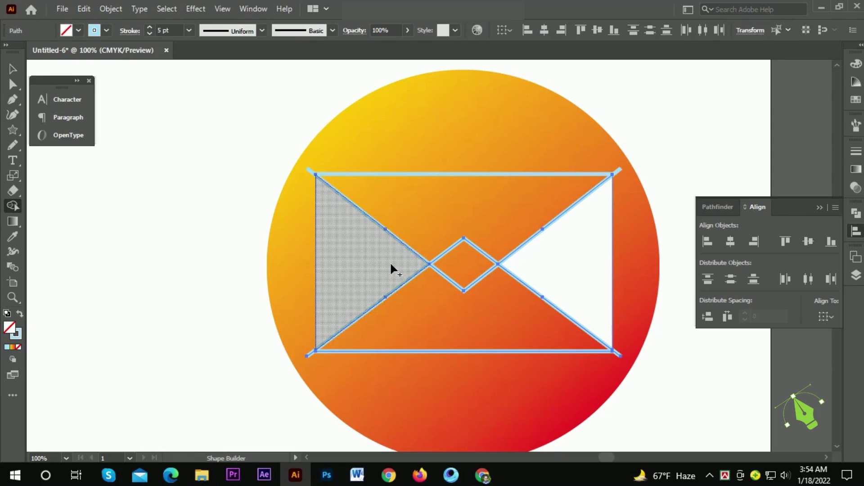
click(568, 265)
key(v)
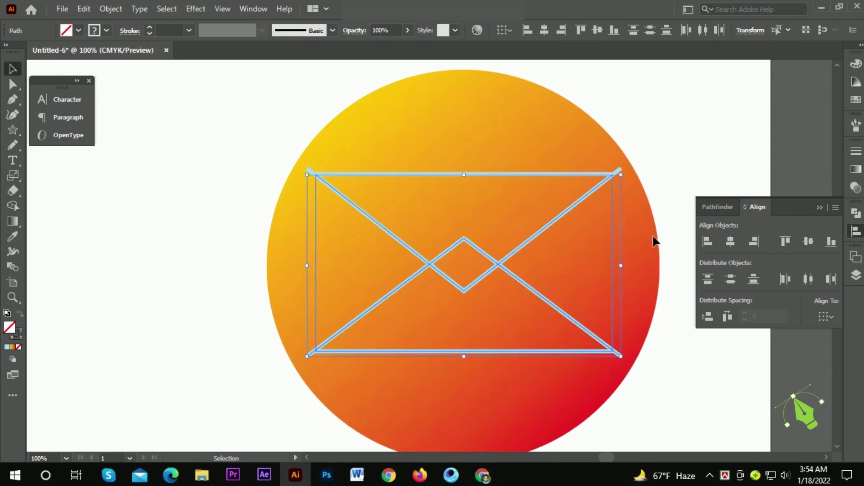
click(657, 232)
click(590, 247)
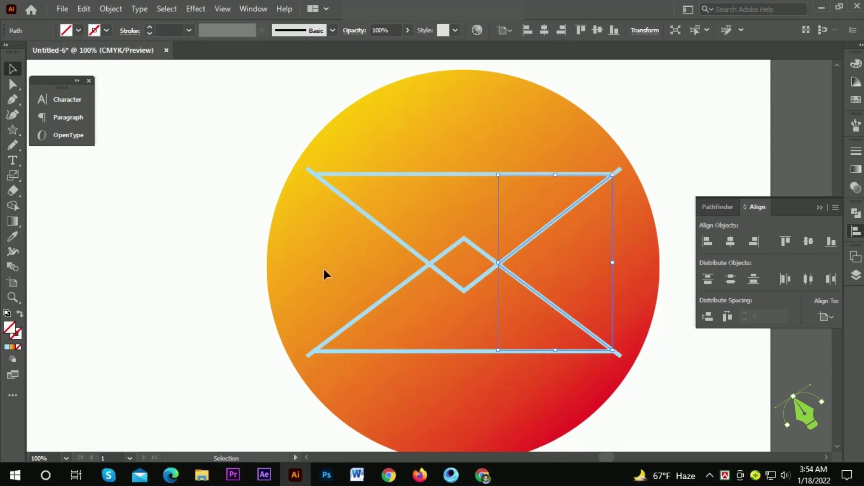
Step: Join the overshooting top-right and bottom-right corner anchors cleanly with Ctrl+J
shift+click(294, 239)
mouse_move(340, 269)
mouse_down()
mouse_move(299, 162)
mouse_move(415, 185)
mouse_up()
key(a)
key(ctrl+j)
drag(627, 151, 612, 190)
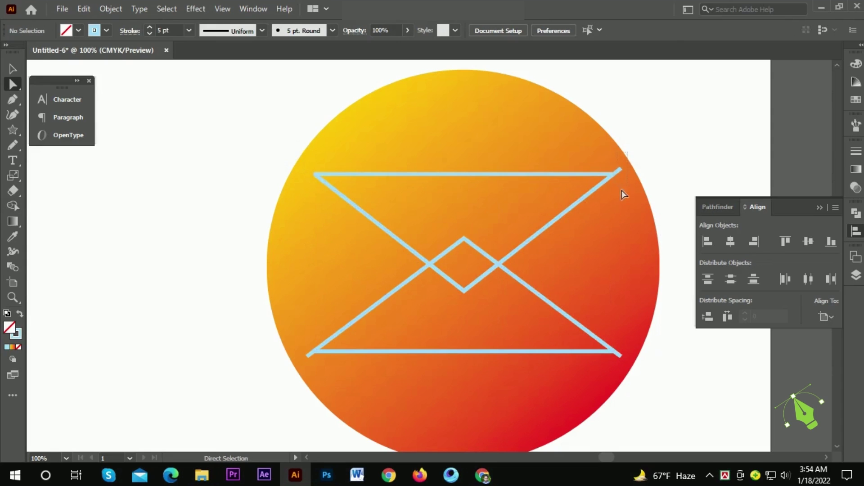
key(ctrl+j)
drag(619, 364, 617, 365)
key(ctrl+j)
Step: Join the bottom-left corner and delete the diamond's top point, leaving a V flap
drag(299, 361, 309, 367)
key(ctrl+j)
drag(452, 217, 477, 254)
key(Delete)
drag(288, 146, 611, 373)
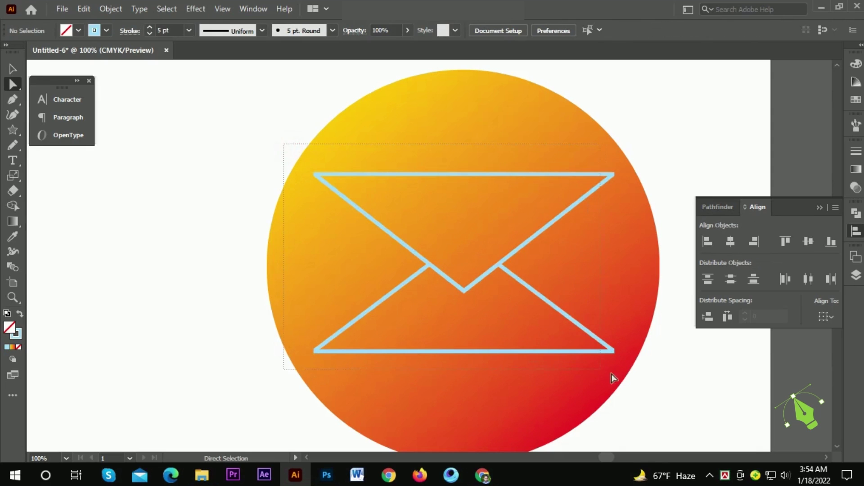
Step: Give the envelope outline a 14 pt white stroke
key(i)
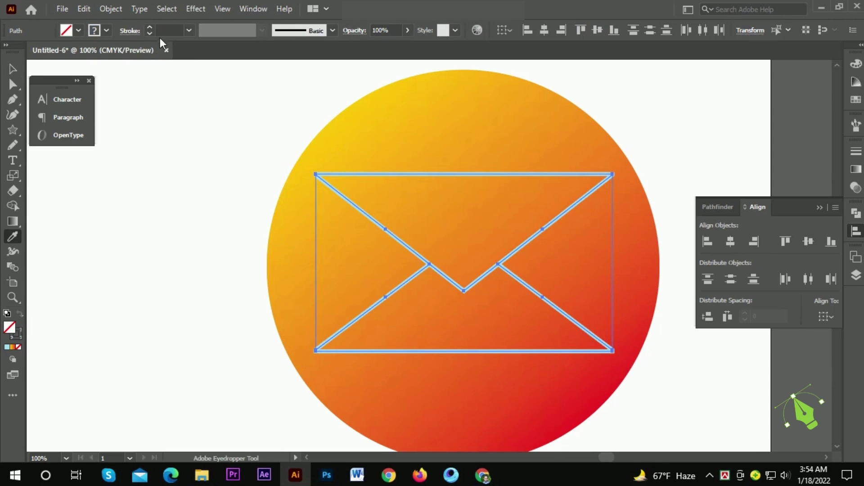
click(150, 28)
click(150, 28)
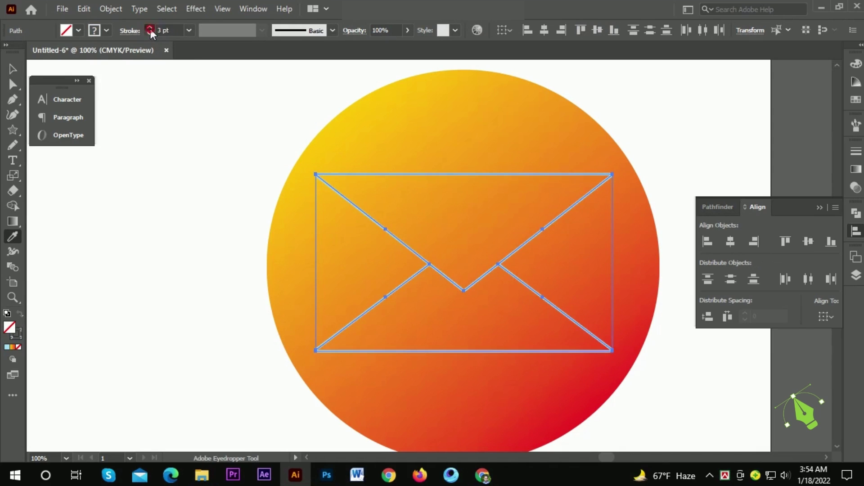
click(150, 28)
click(150, 28)
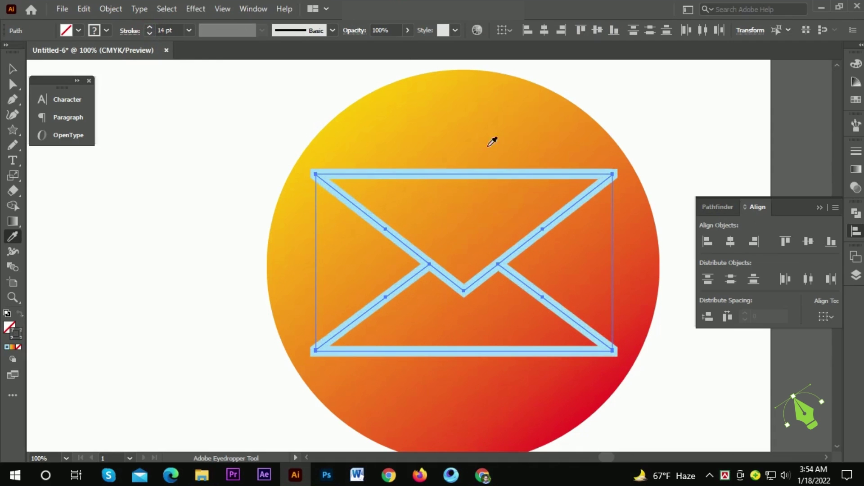
click(856, 64)
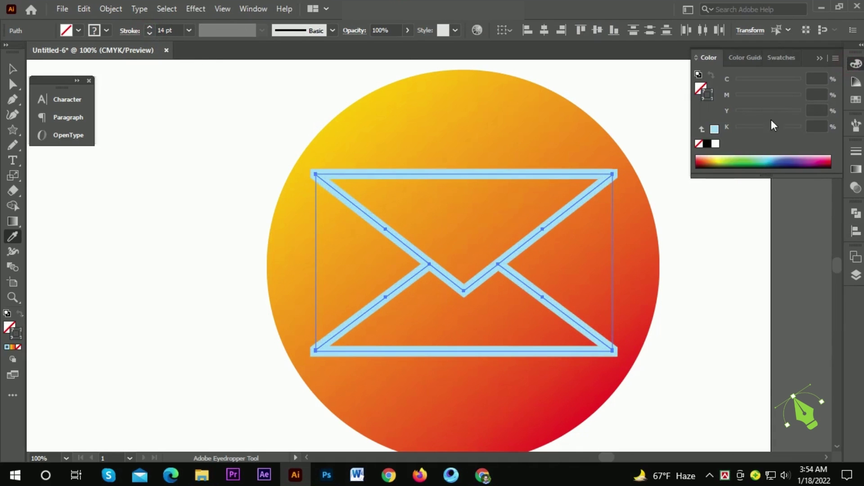
click(716, 143)
key(Tab)
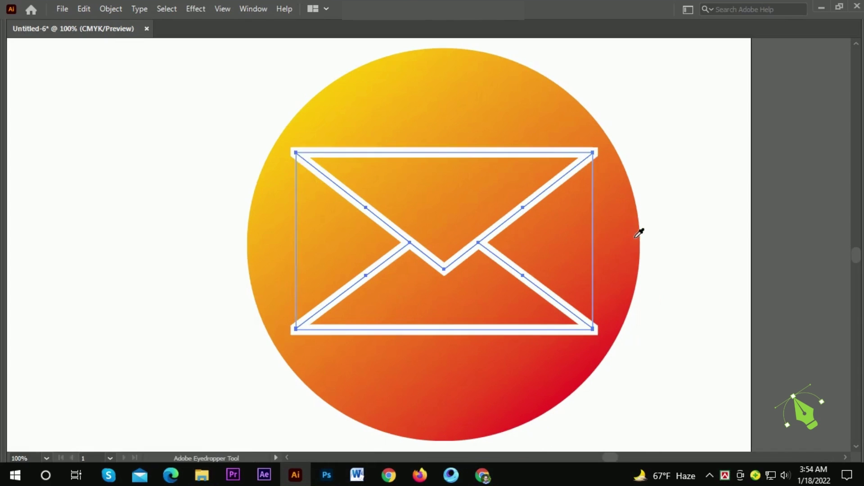
Step: Copy the white 14 pt stroke onto the right and left chevrons with the Eyedropper
key(a)
click(642, 217)
click(585, 243)
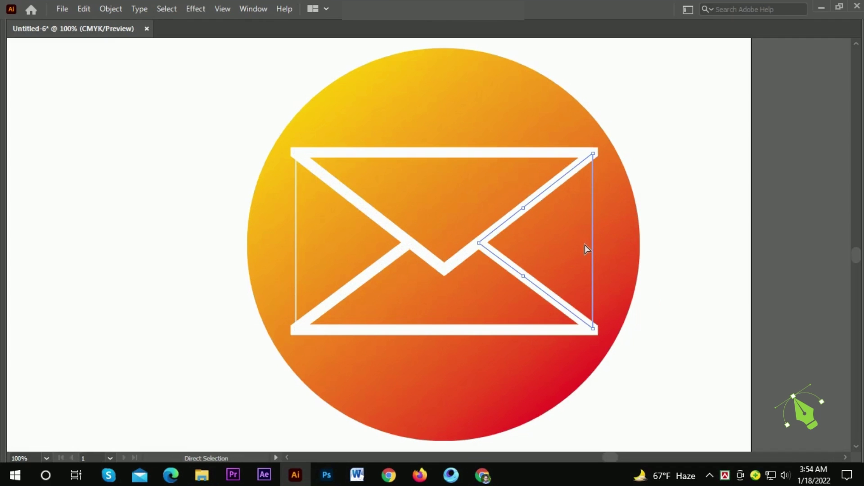
key(i)
click(425, 151)
key(a)
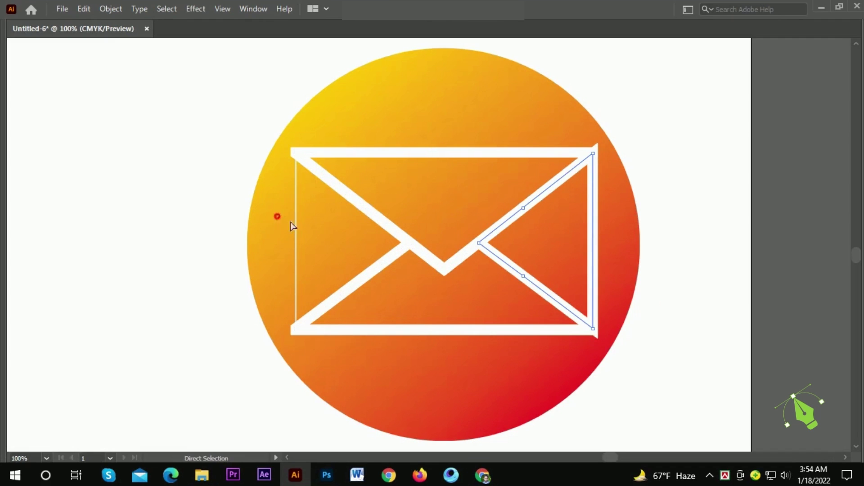
click(297, 226)
key(i)
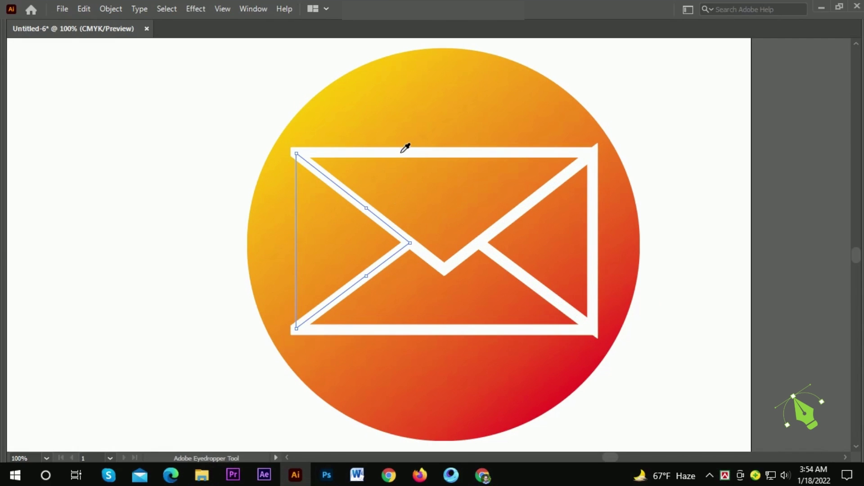
click(401, 152)
Step: Give the envelope rounded stroke joins and expand the stroke into filled shapes
key(v)
drag(253, 110, 644, 338)
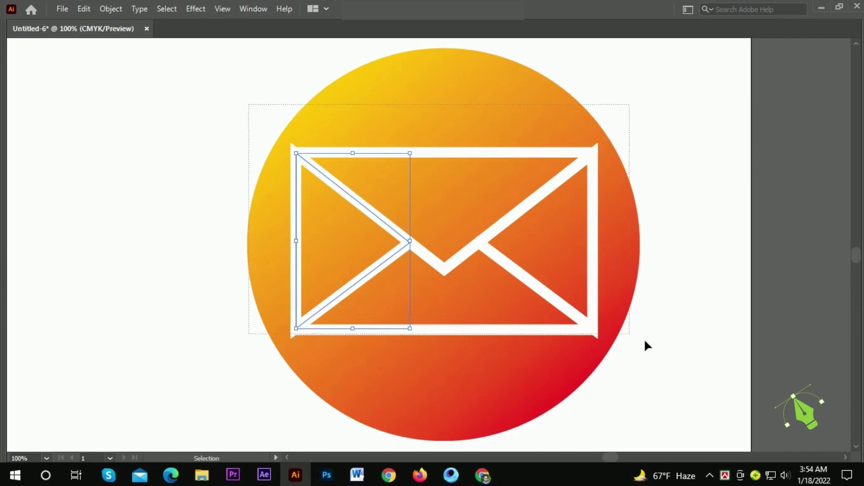
key(Tab)
click(130, 29)
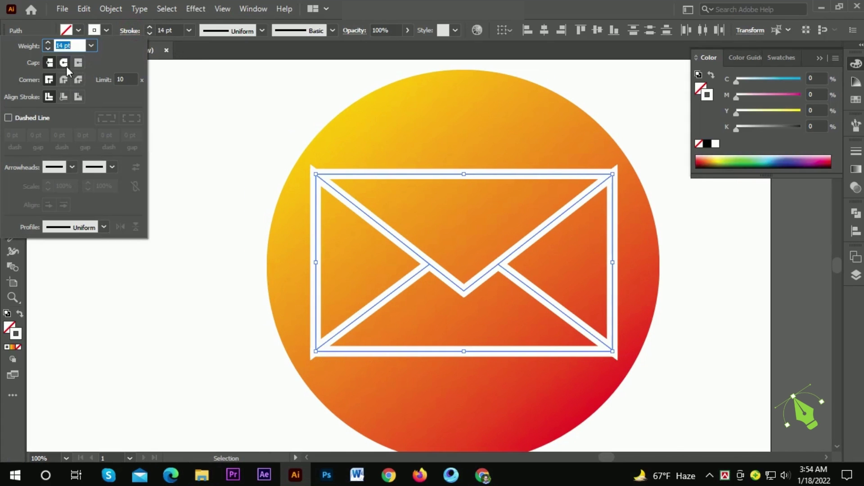
click(66, 78)
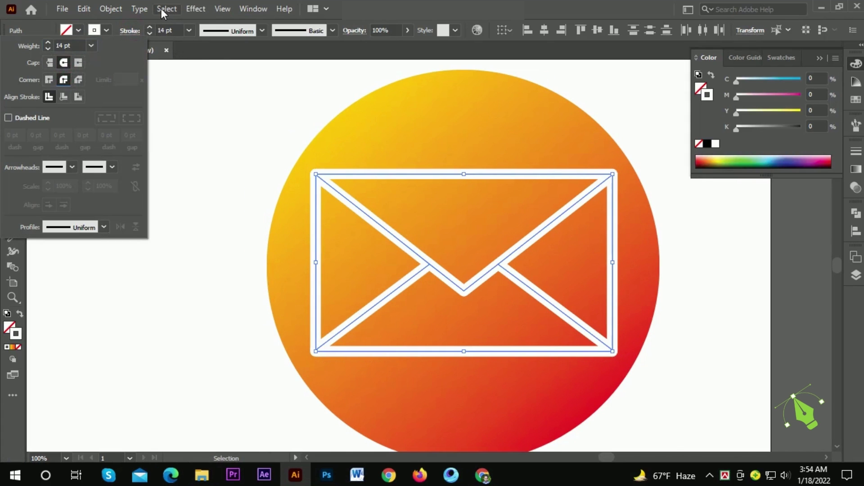
click(115, 6)
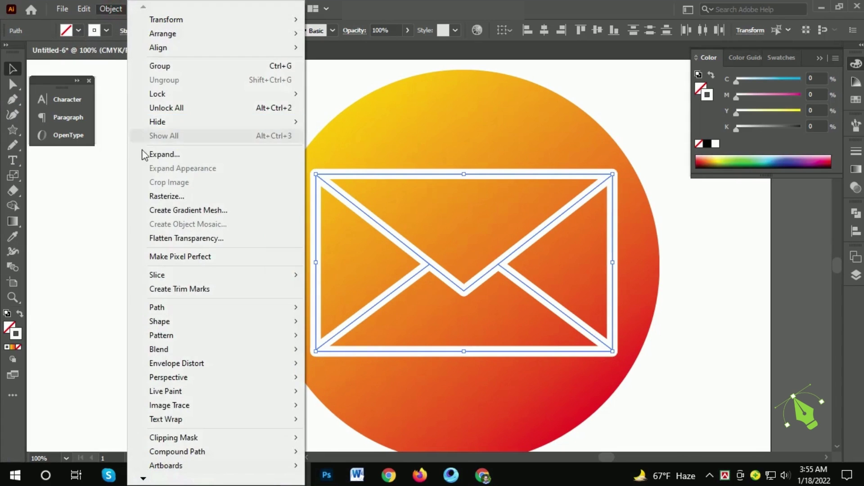
click(146, 155)
key(Return)
Step: Add a dark brown drop shadow to the envelope
click(205, 9)
mouse_move(212, 152)
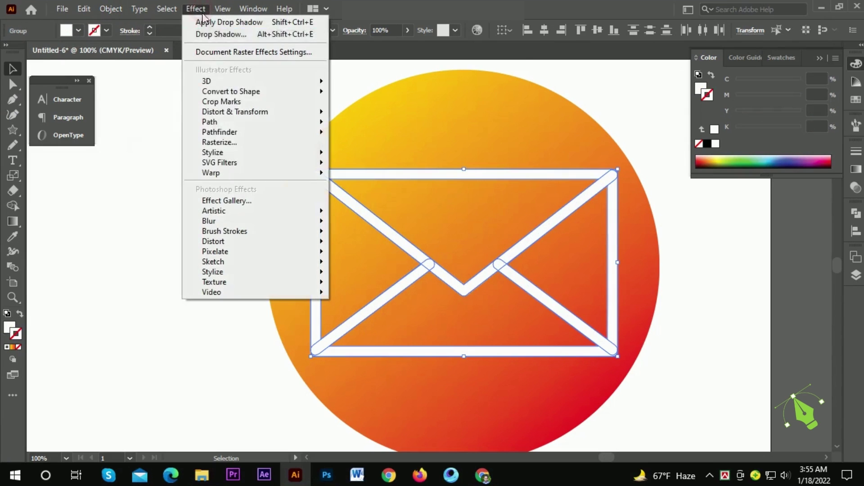
click(370, 155)
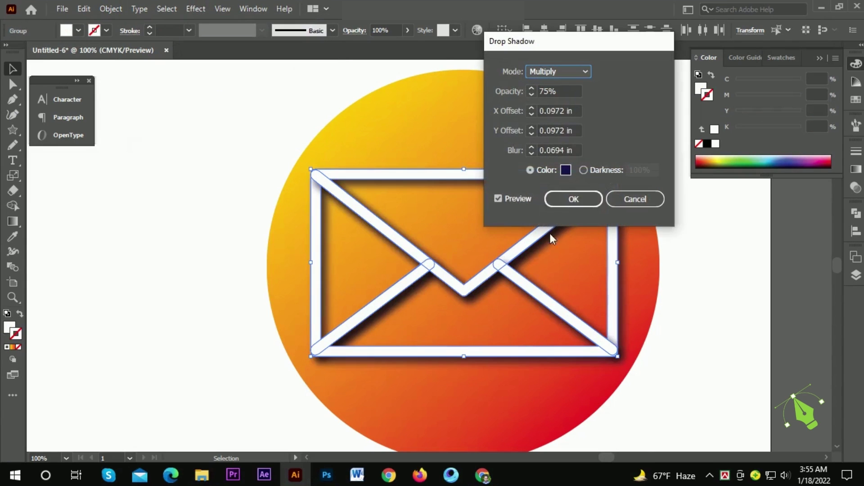
click(568, 169)
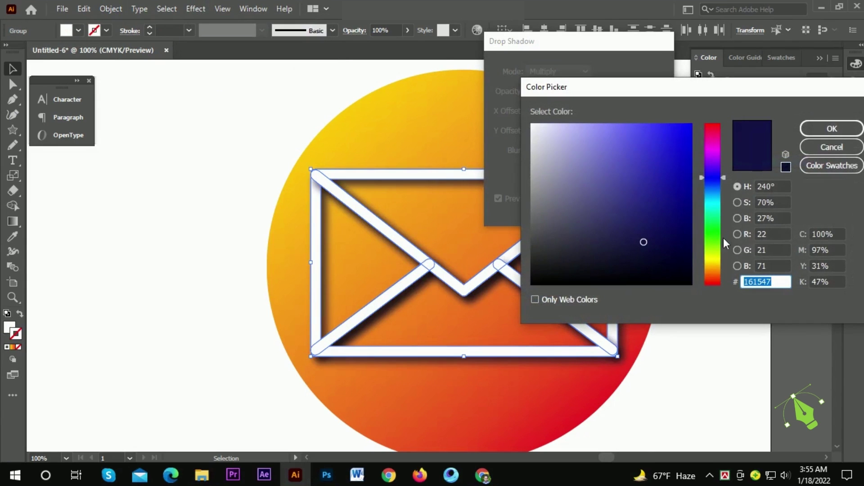
drag(720, 200, 717, 270)
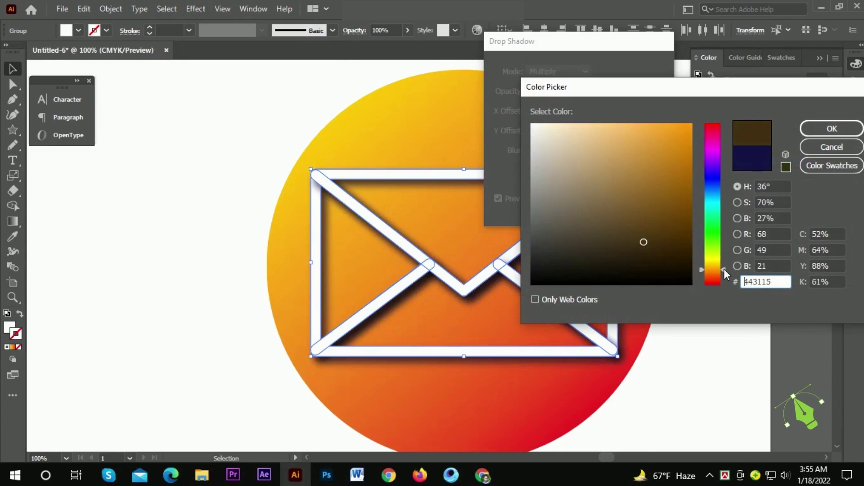
drag(654, 242, 693, 240)
click(832, 129)
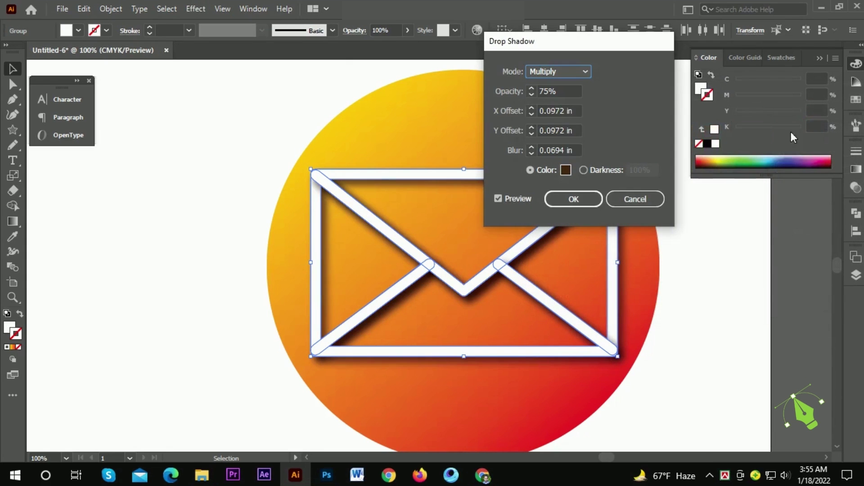
click(572, 198)
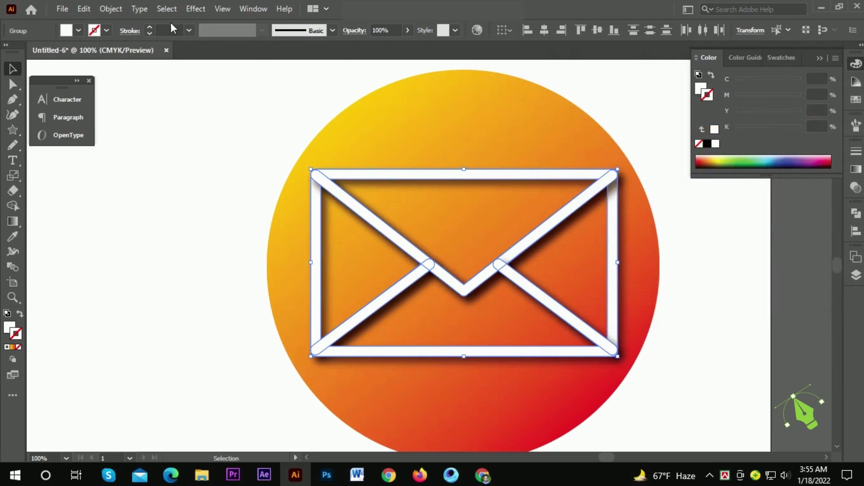
click(110, 8)
Step: Expand the envelope and shadow appearance into shapes, then zoom out to the icons
click(160, 169)
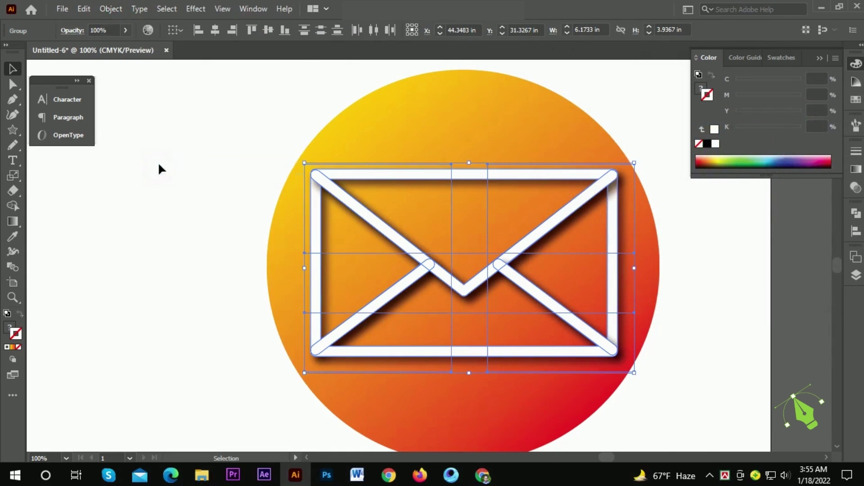
scroll(175, 167, down, 3)
click(400, 170)
drag(396, 173, 534, 213)
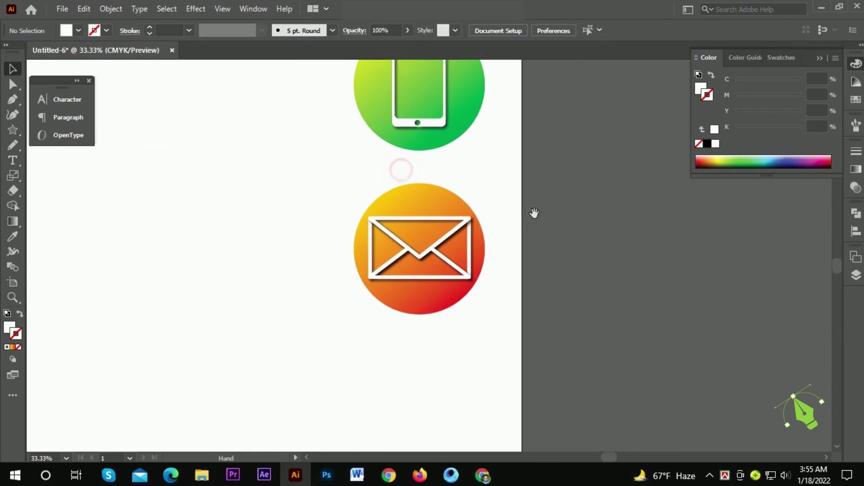
drag(476, 275, 491, 257)
scroll(491, 257, down, 1)
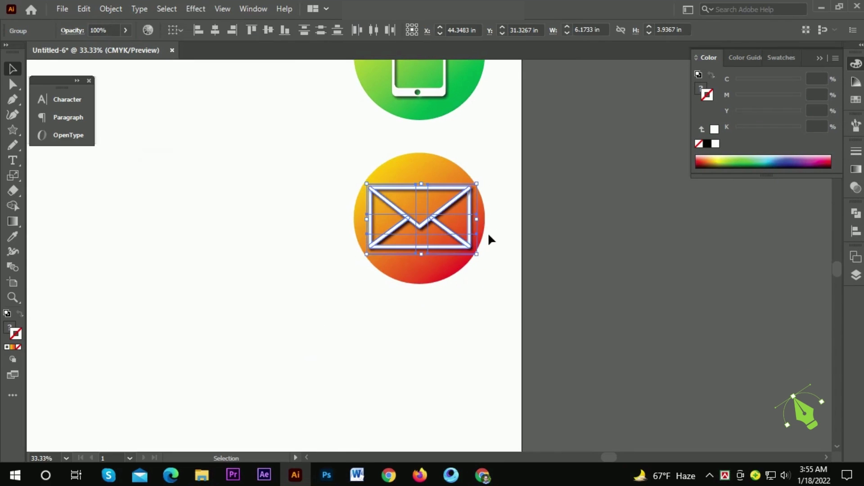
click(497, 235)
click(540, 308)
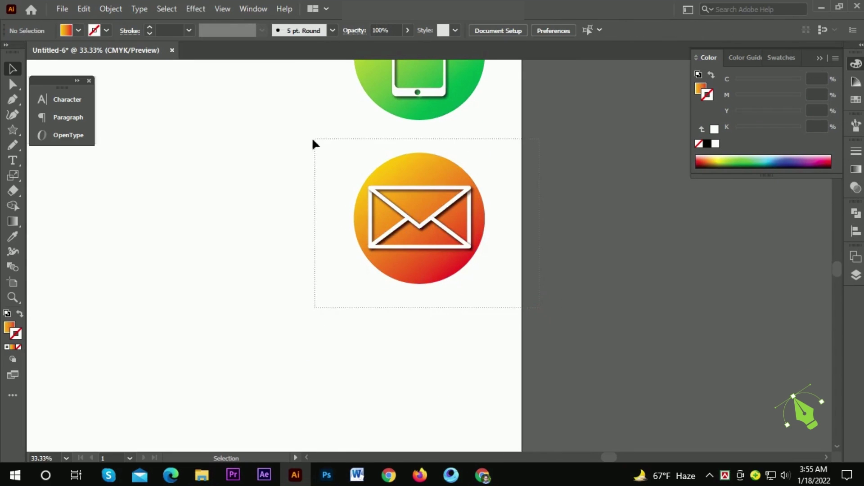
Step: Place a copy of the envelope icon directly below the original
drag(313, 143, 314, 144)
drag(419, 171, 422, 337)
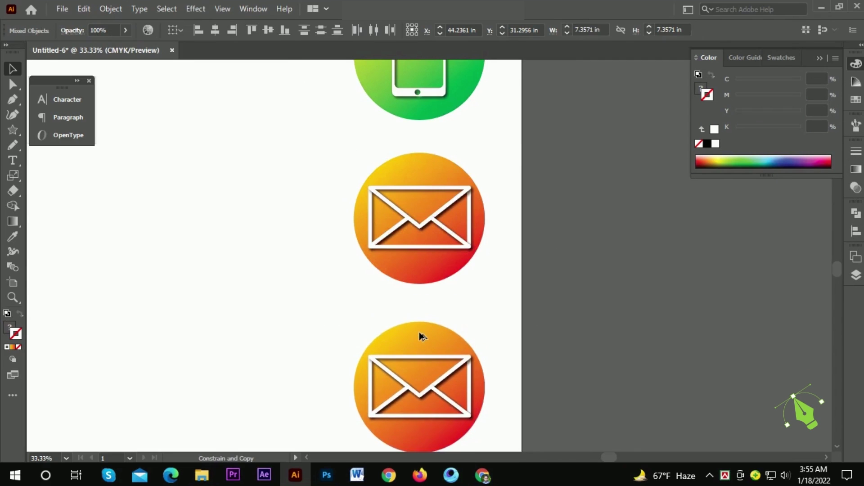
click(537, 305)
drag(496, 379, 483, 229)
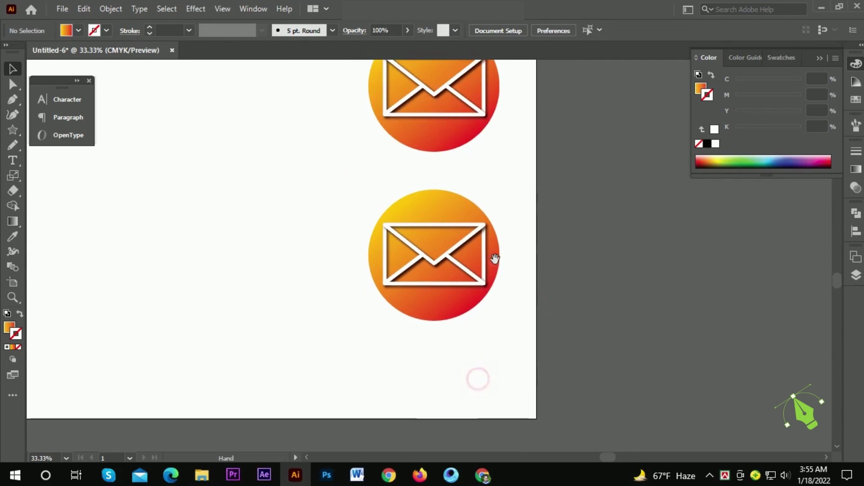
Step: Delete the envelope shapes from the copy, leaving a bare gradient circle
click(483, 230)
key(Delete)
click(473, 227)
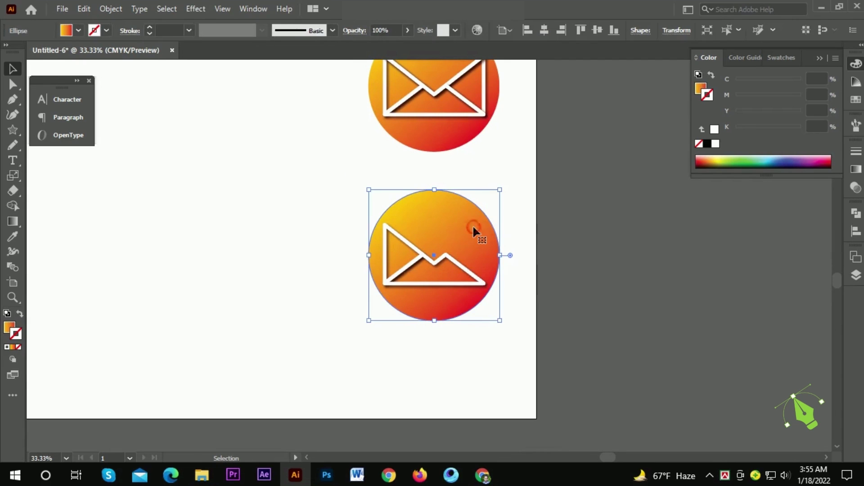
key(ctrl+2)
drag(359, 217, 491, 309)
key(Delete)
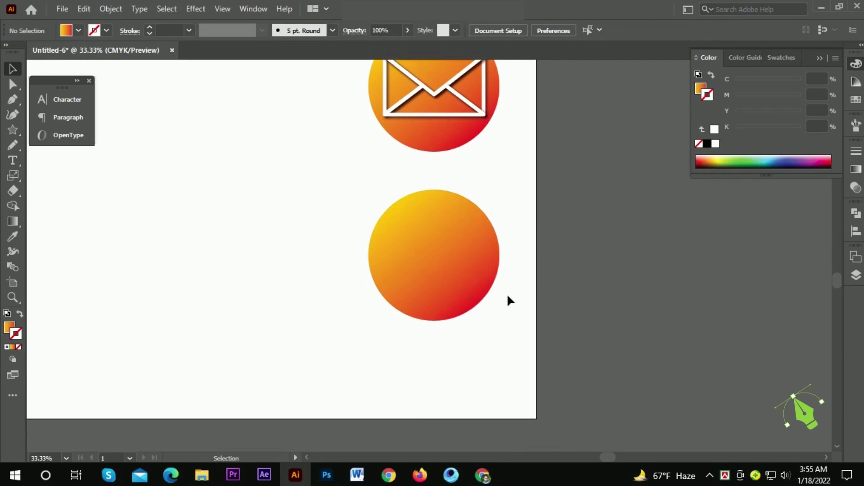
Step: Try recolouring the copied circle's red gradient stop cyan, then undo
click(475, 269)
scroll(474, 268, up, 1)
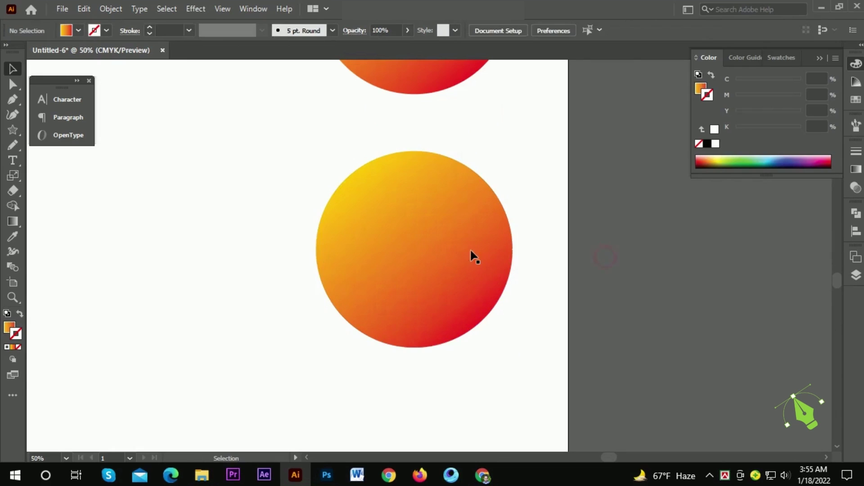
key(Tab)
key(Tab)
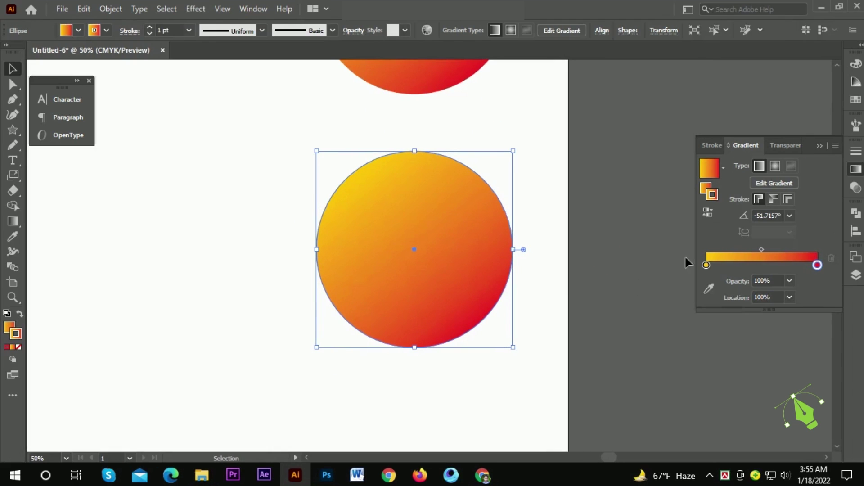
double_click(817, 266)
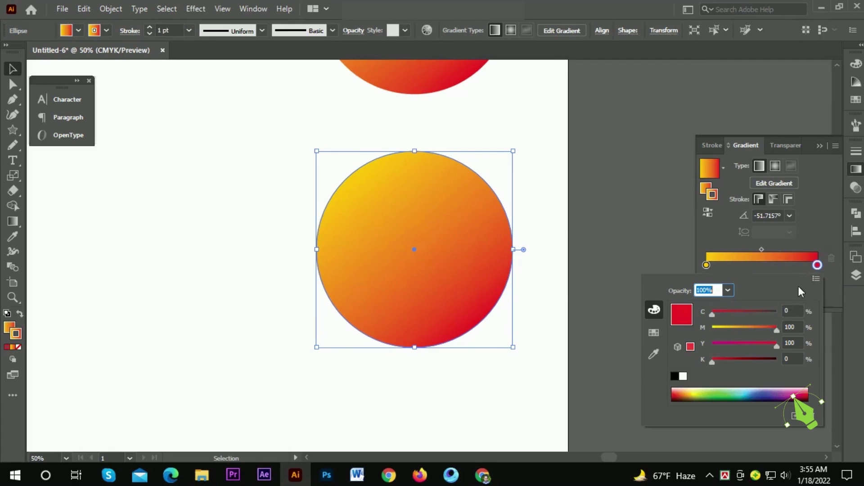
mouse_move(770, 327)
mouse_down()
mouse_move(698, 318)
mouse_move(777, 312)
mouse_up()
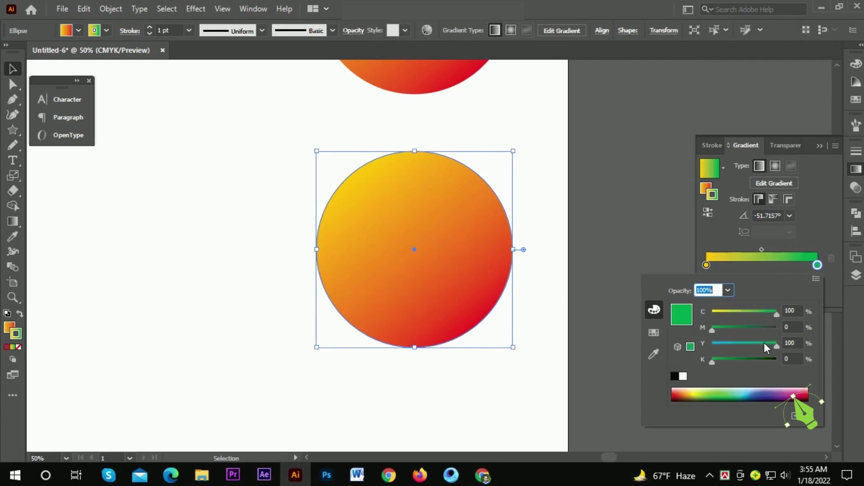
drag(777, 343, 672, 342)
text(X)
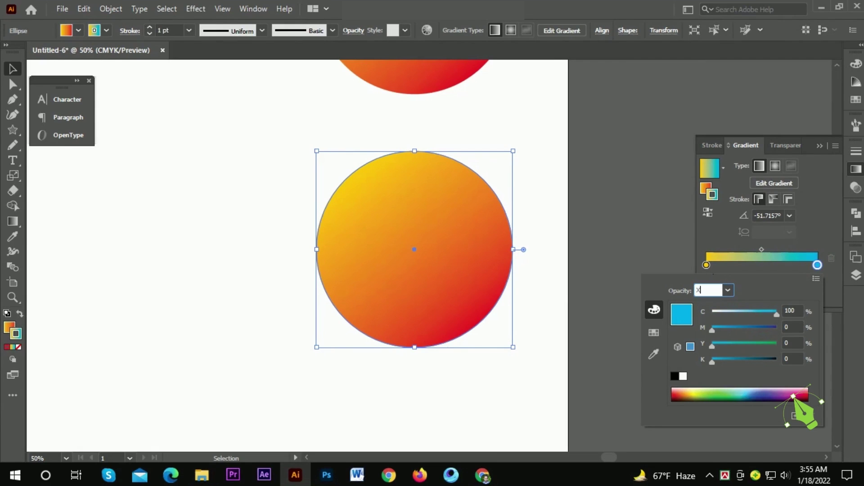
click(19, 316)
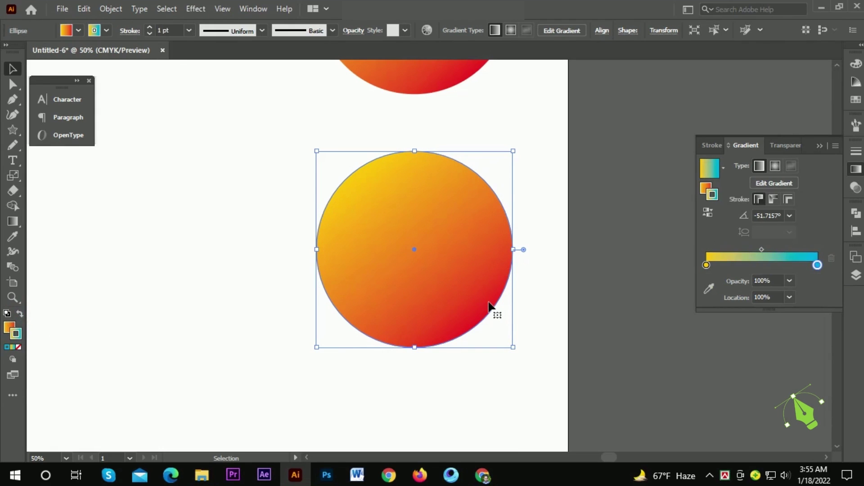
key(ctrl+z)
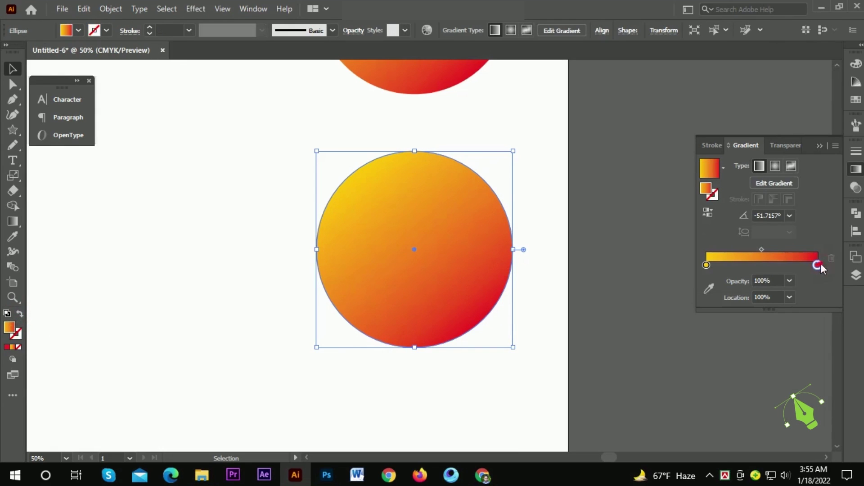
Step: Recolour the gradient's red stop to blue and the yellow stop to light blue
double_click(820, 264)
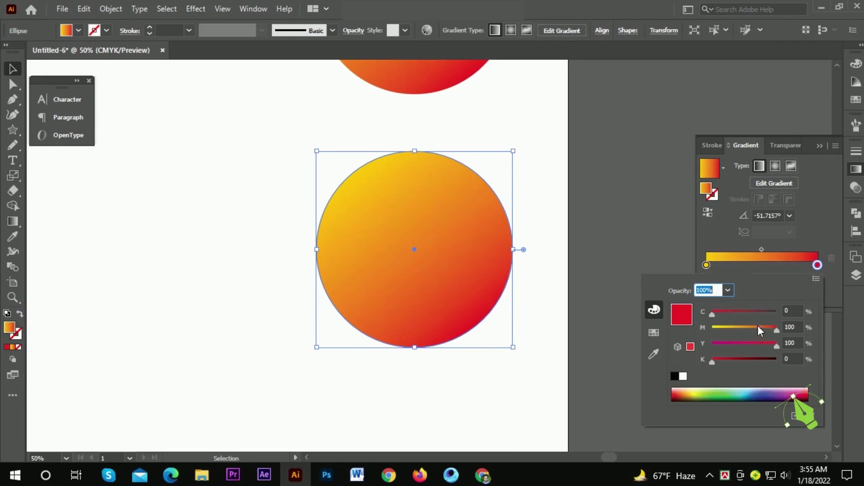
mouse_move(757, 313)
mouse_down()
mouse_move(785, 311)
mouse_move(712, 344)
mouse_move(730, 329)
mouse_up()
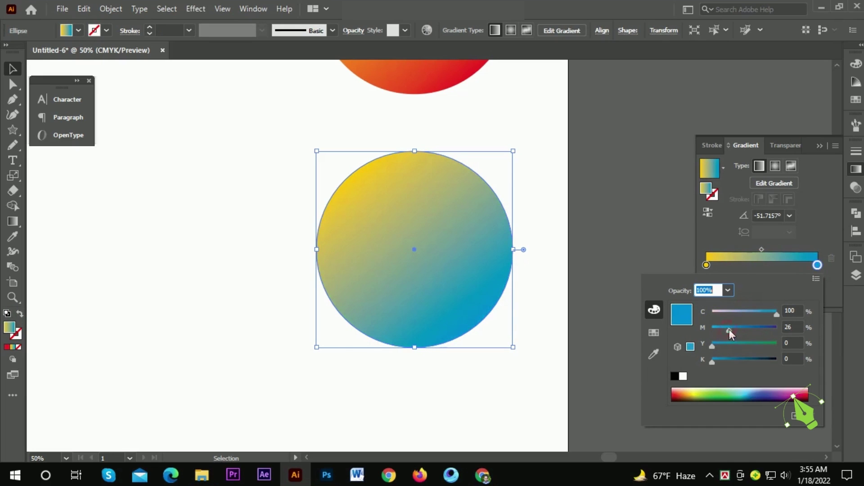
click(706, 265)
double_click(706, 265)
mouse_move(725, 330)
mouse_down()
mouse_move(710, 330)
mouse_move(731, 313)
mouse_up()
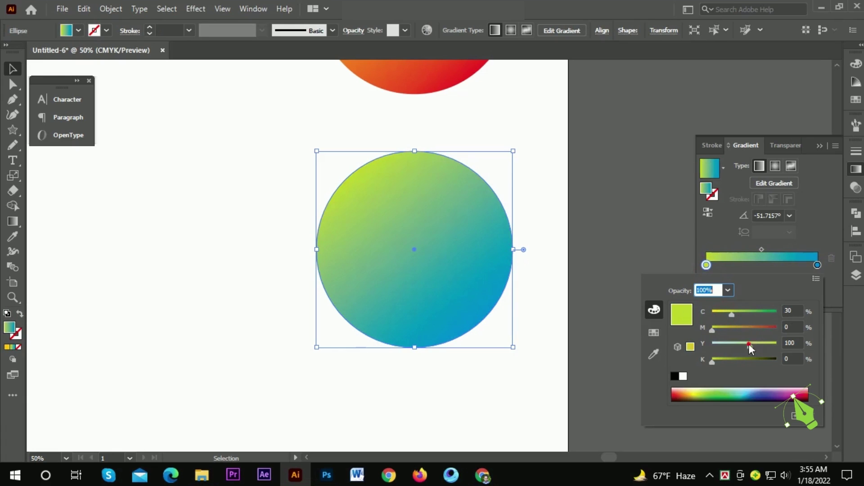
drag(749, 345, 712, 344)
key(Escape)
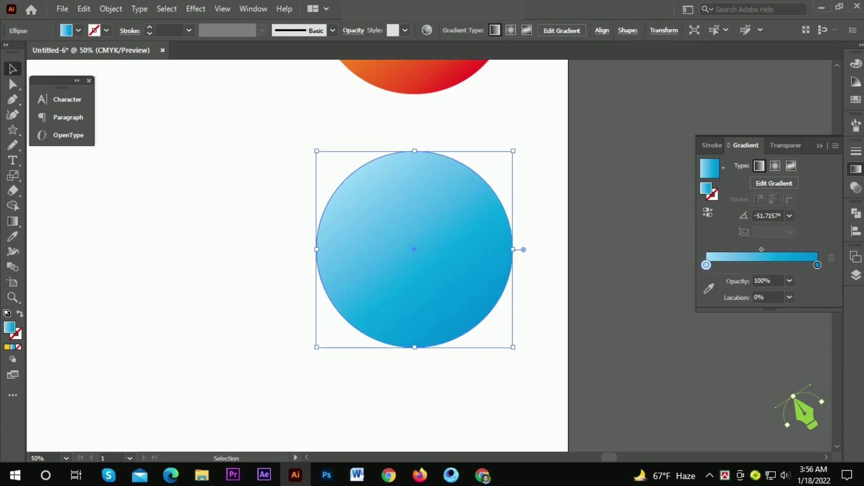
Step: Draw a smaller circle and move it into the centre of the blue circle
key(Tab)
click(563, 195)
key(Tab)
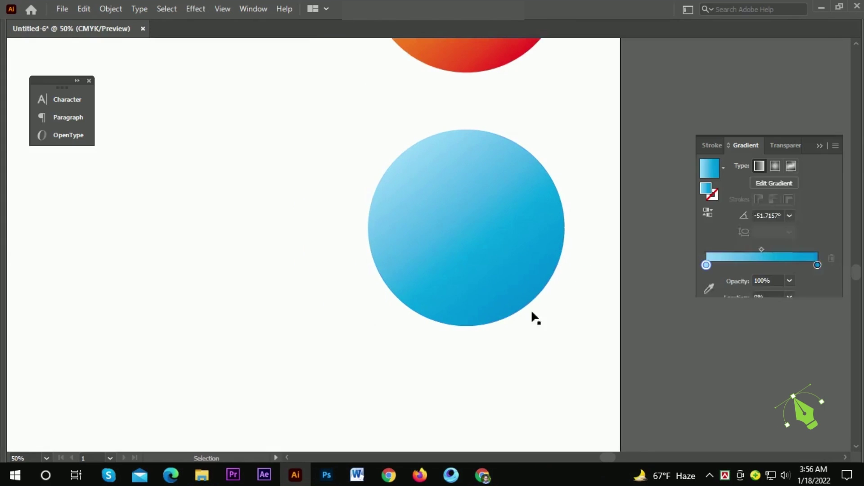
key(l)
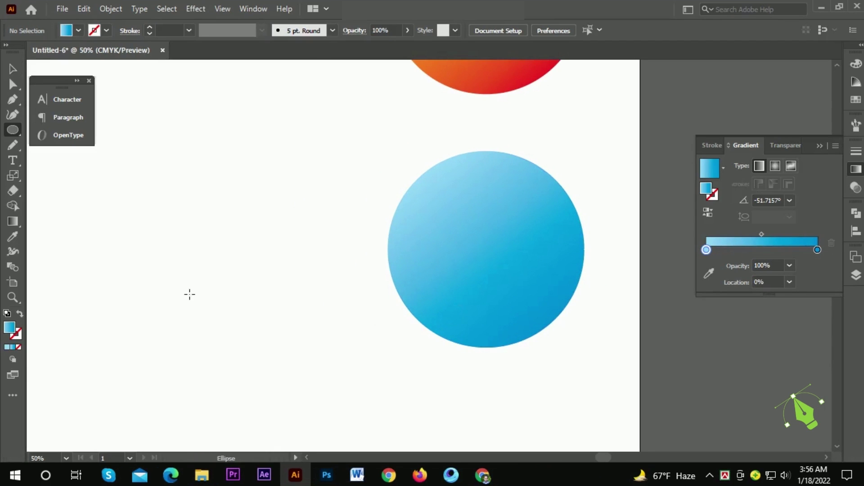
drag(187, 270, 228, 324)
key(v)
drag(194, 271, 373, 270)
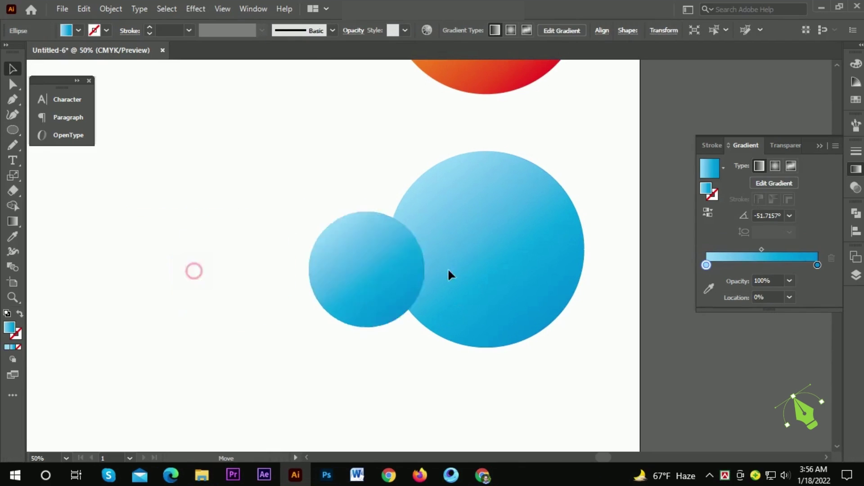
drag(449, 273, 495, 247)
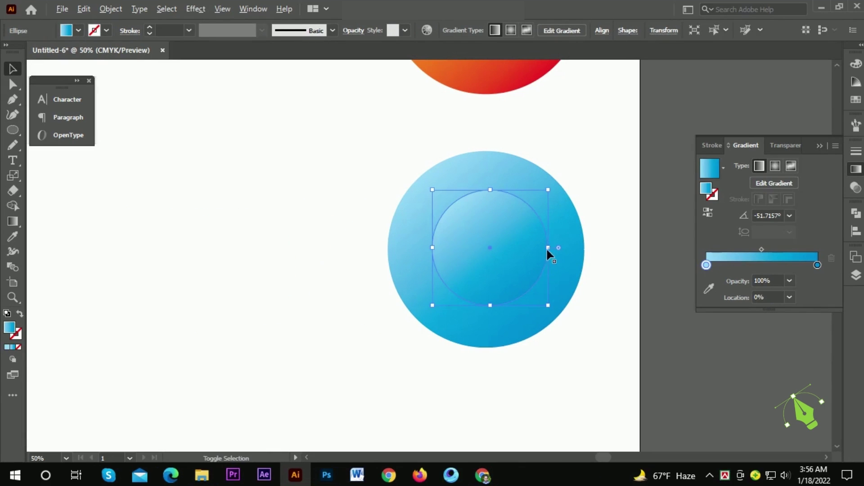
Step: Enlarge the inner circle and centre it vertically on the outer circle
drag(548, 249, 565, 251)
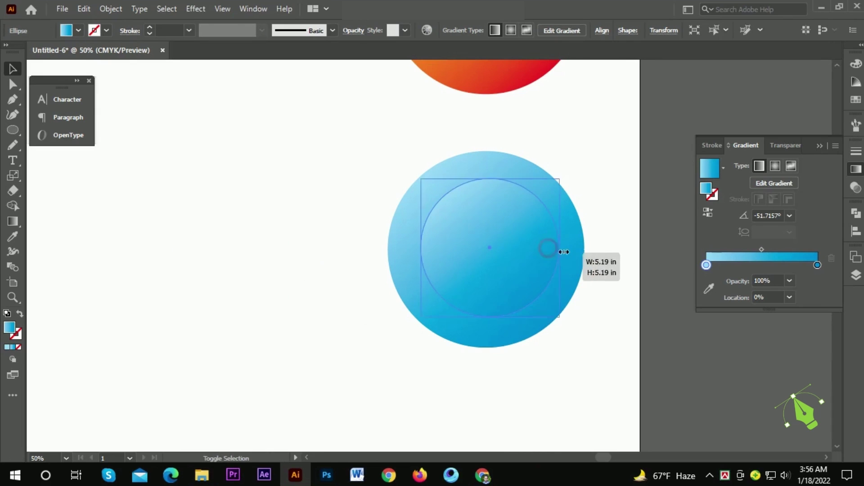
key(ctrl+shift+a)
click(538, 246)
shift+click(562, 189)
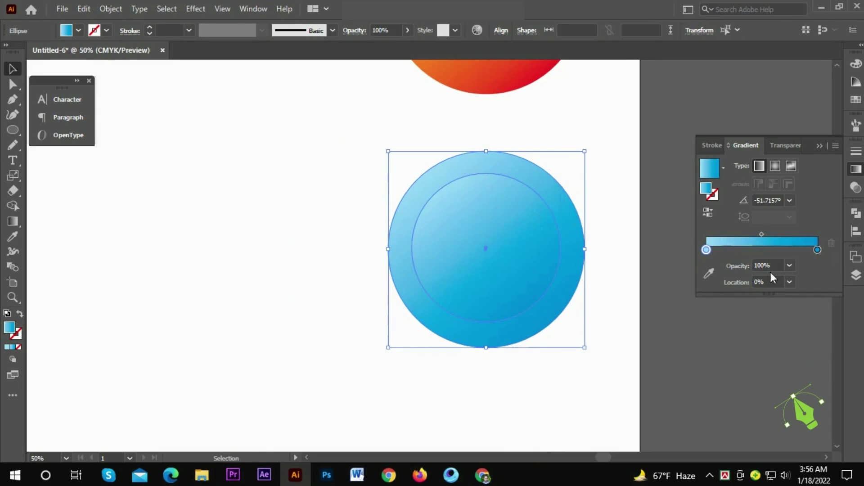
click(856, 231)
click(808, 242)
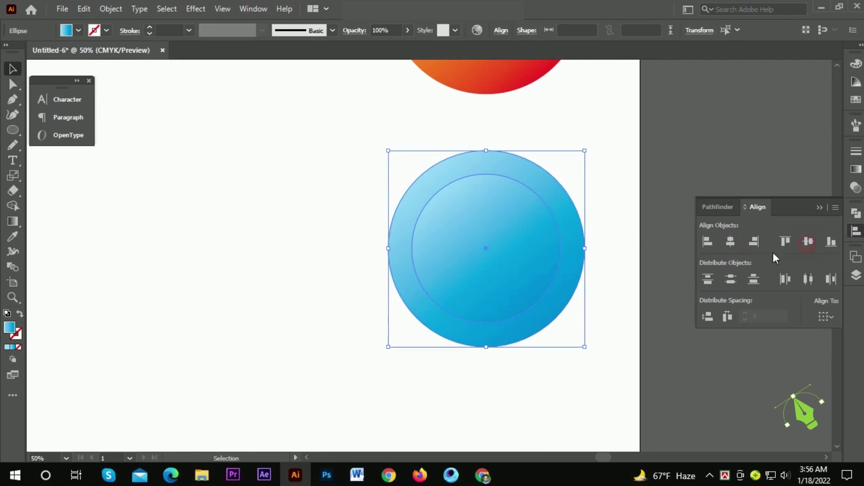
click(632, 224)
Step: Turn the inner circle into an unfilled white ring with a 10 pt stroke
click(482, 247)
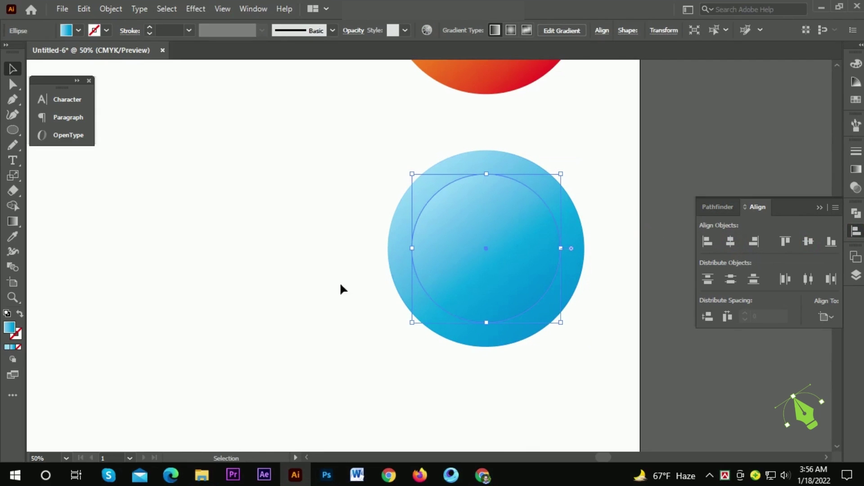
click(6, 347)
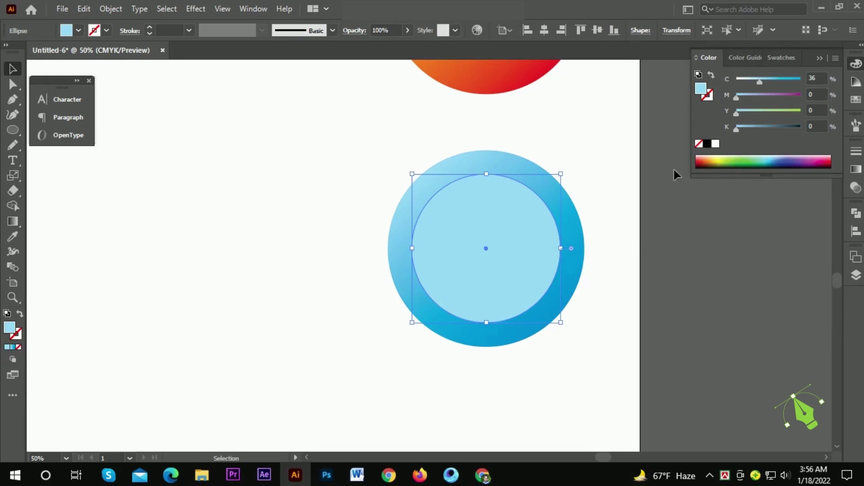
click(716, 144)
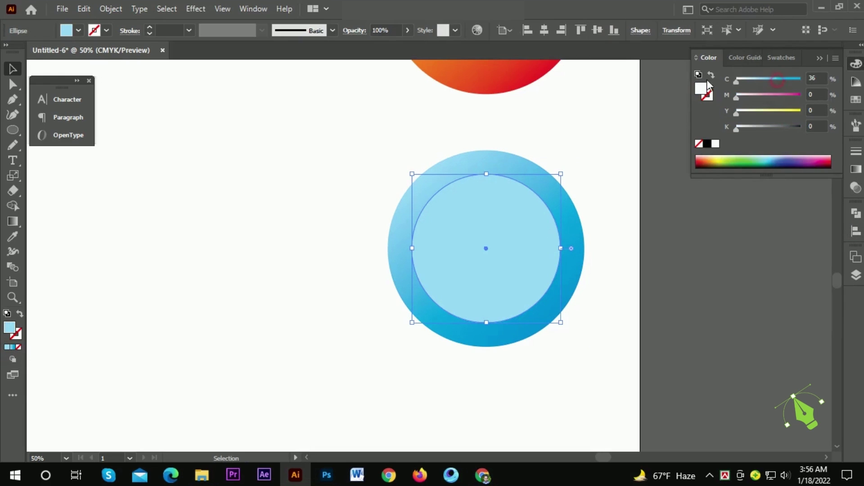
key(shift+x)
alt+scroll(544, 237, up, 1)
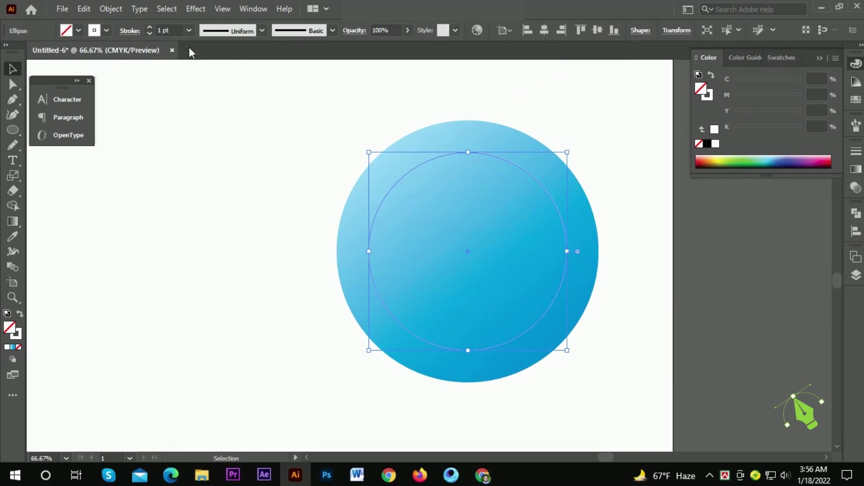
click(149, 27)
click(150, 27)
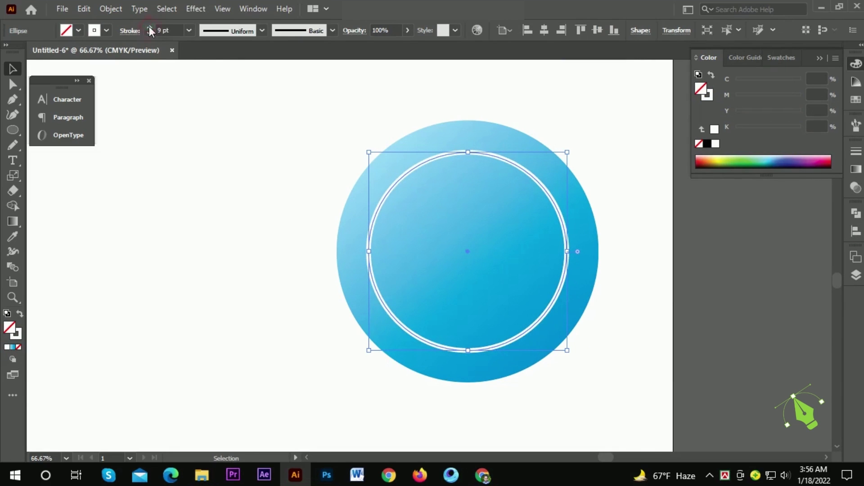
Step: Select the inner white ring's anchor points with Direct Selection
click(615, 150)
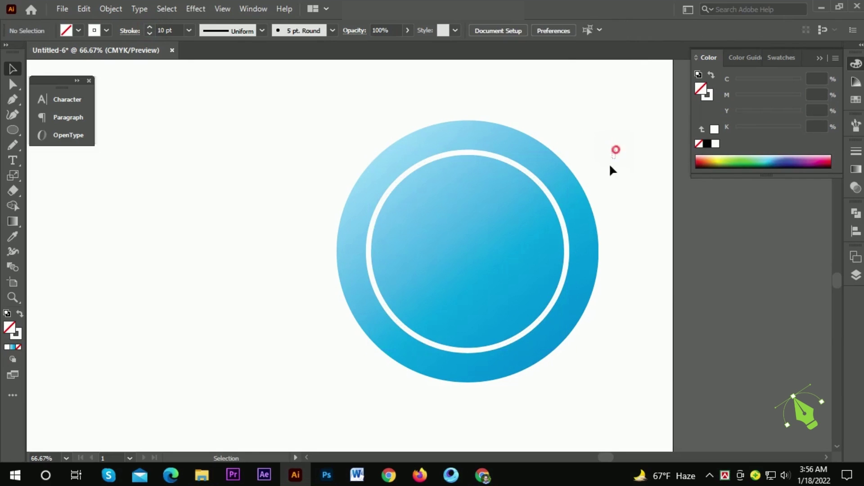
click(584, 219)
click(603, 185)
key(a)
click(528, 231)
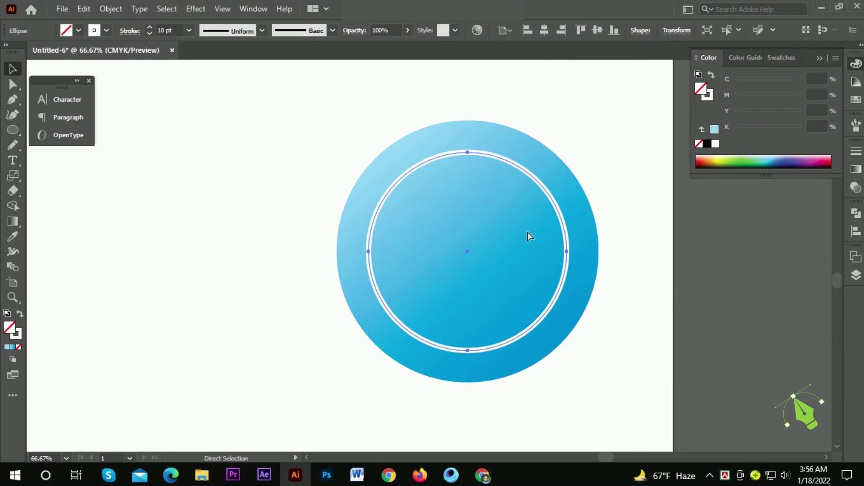
Step: Copy the inner ring and narrow it into a tall meridian ellipse
key(v)
drag(568, 251, 502, 255)
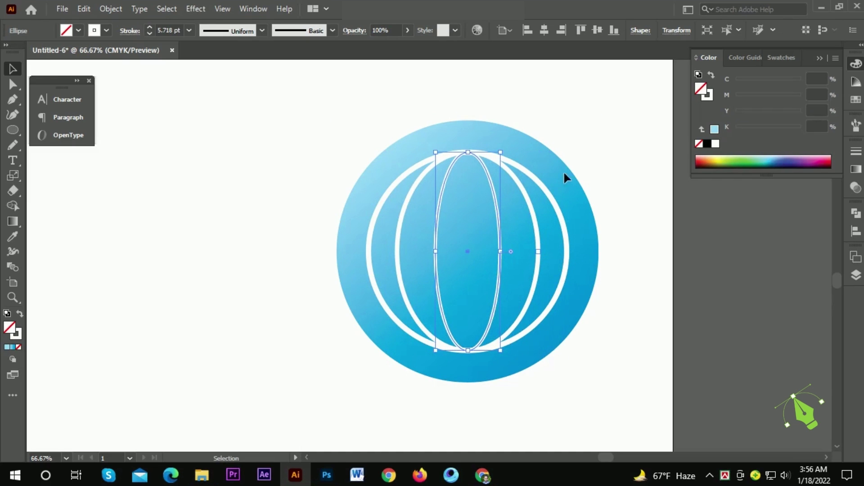
click(574, 155)
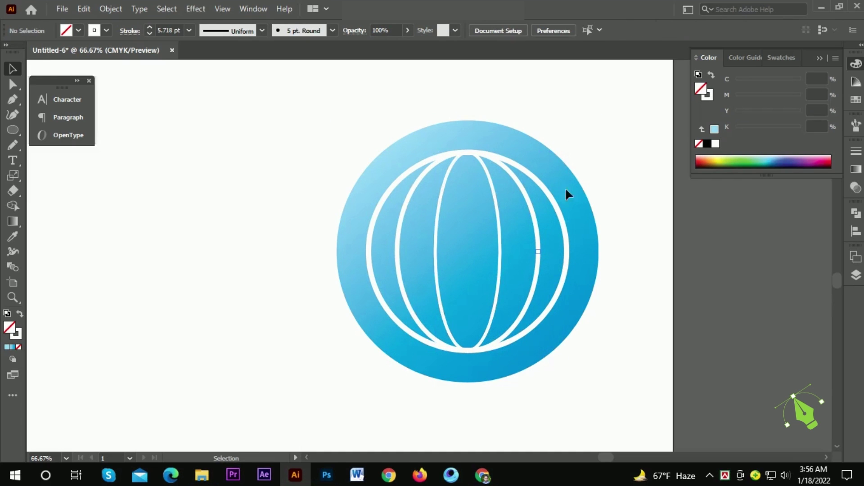
click(501, 221)
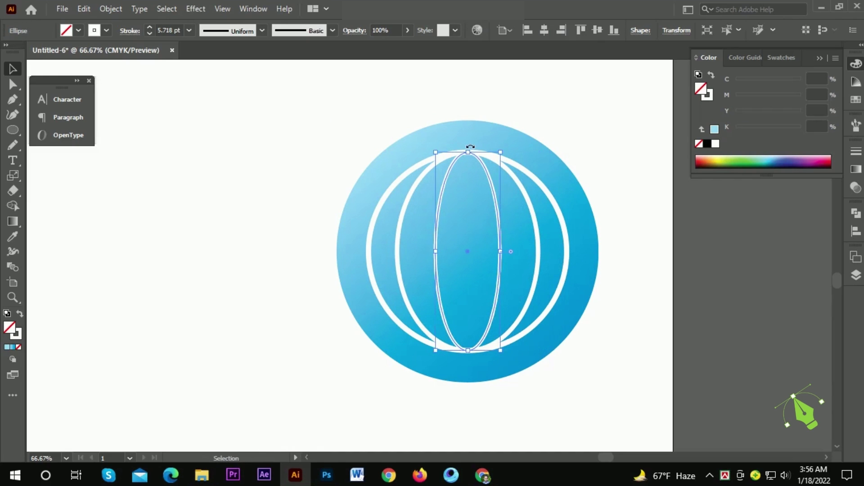
Step: Rotate a copy of the ellipse to horizontal, placed at the globe's top and bottom
drag(470, 147, 565, 250)
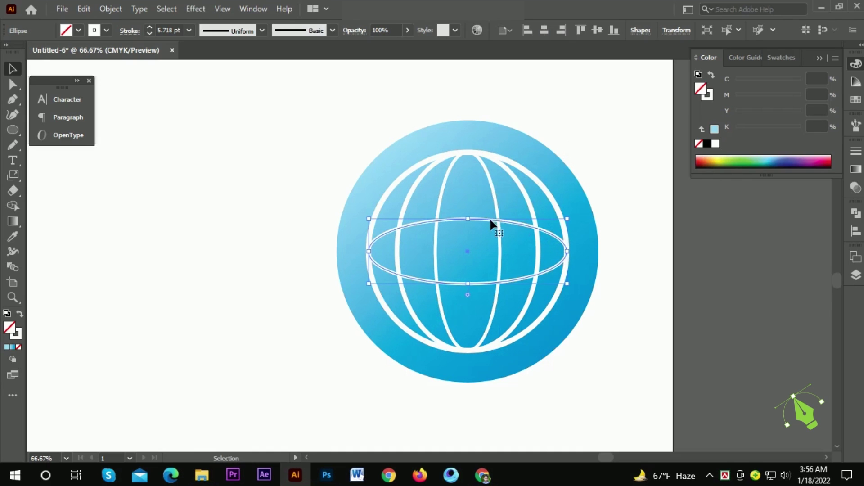
drag(491, 220, 503, 138)
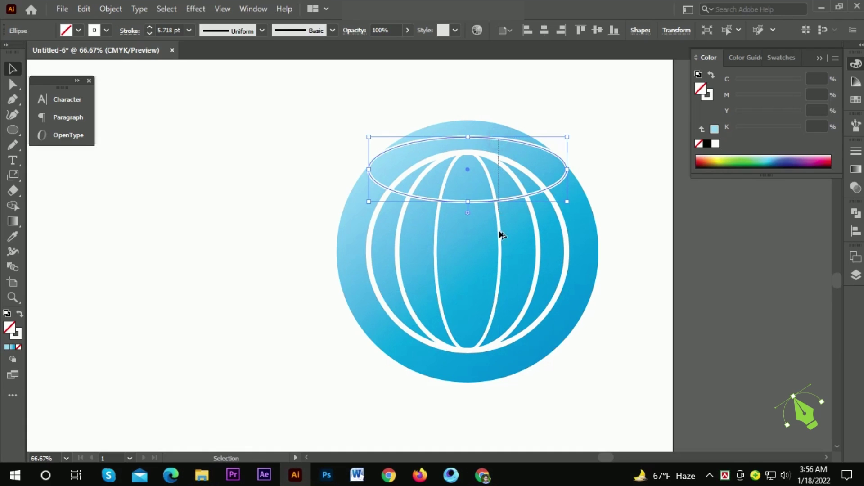
mouse_move(488, 137)
mouse_down()
mouse_move(485, 317)
mouse_move(483, 306)
mouse_up()
Step: Draw a horizontal equator line across the globe's middle with the Pen tool
key(p)
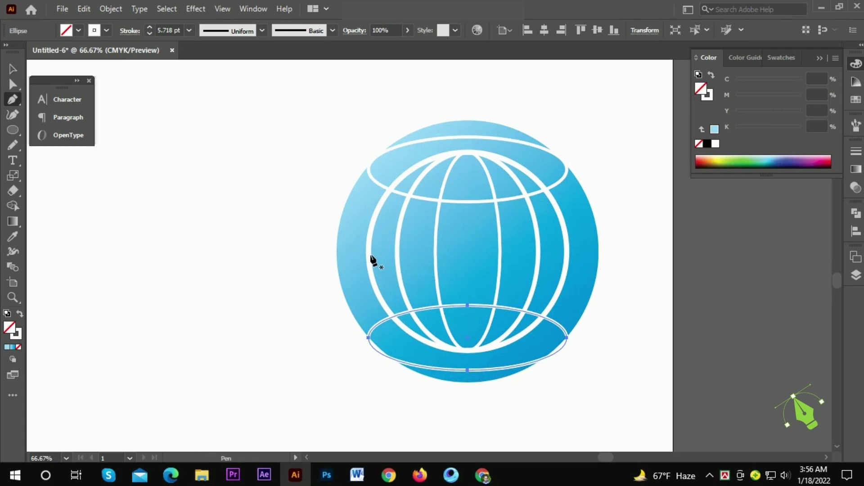
drag(369, 260, 416, 260)
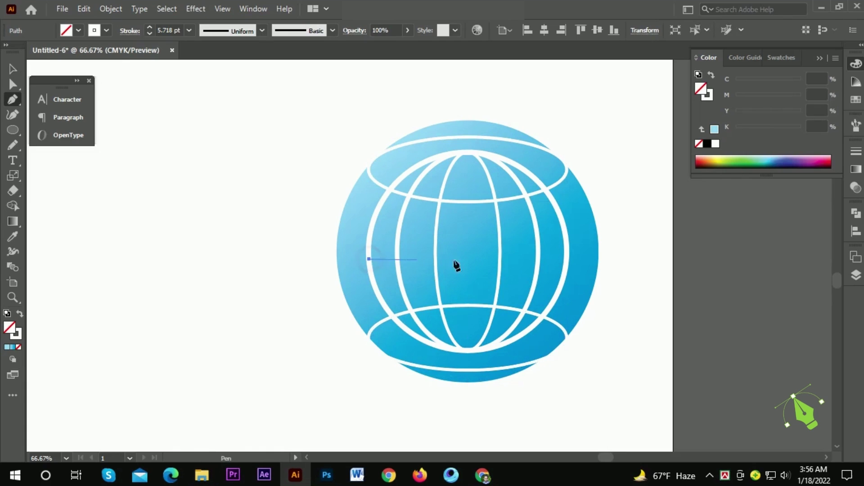
click(567, 259)
Step: Cut the top ellipse at both globe crossings and delete its overhanging upper arc
key(v)
click(588, 130)
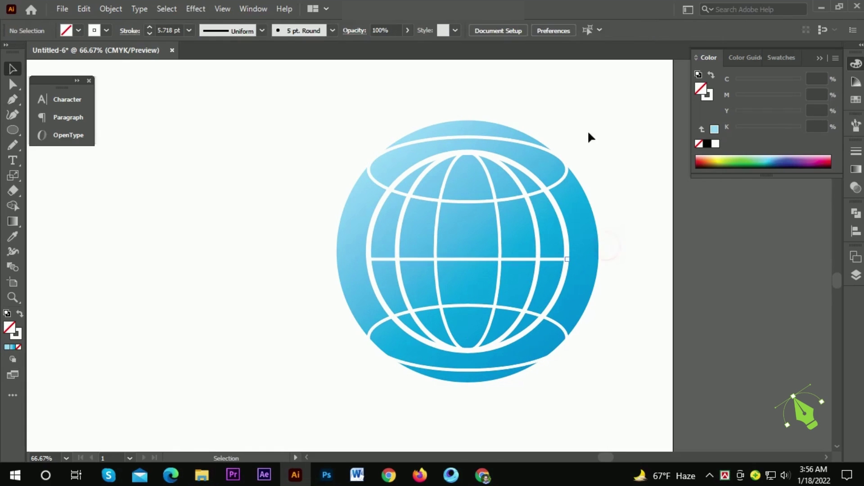
click(563, 186)
key(c)
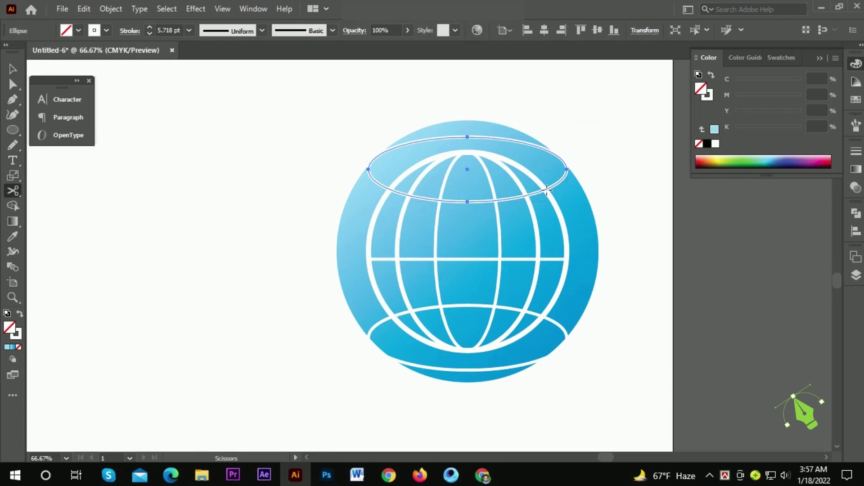
click(546, 190)
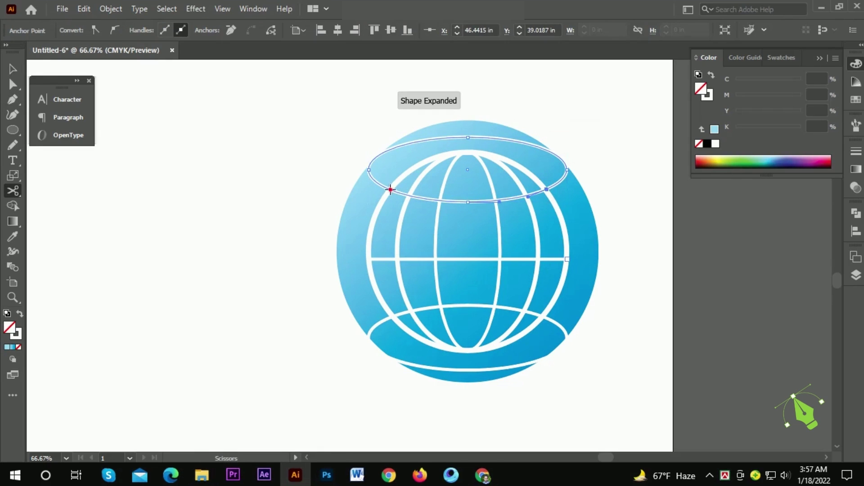
click(390, 189)
key(a)
click(400, 151)
key(Delete)
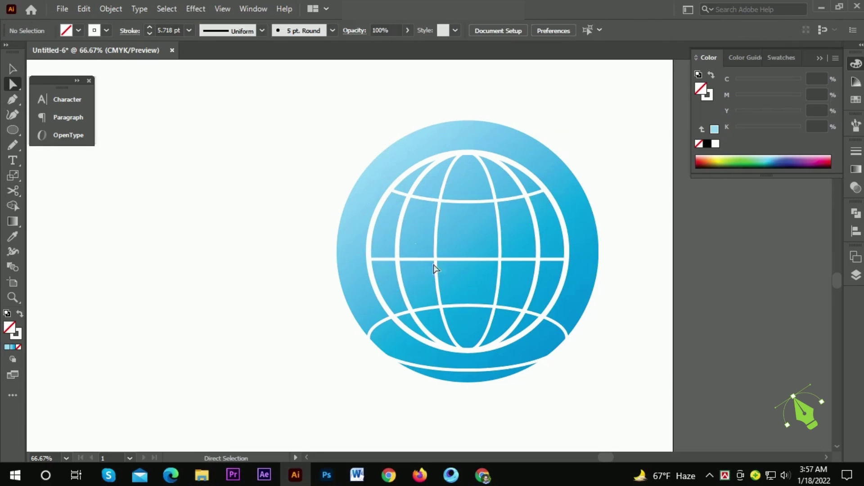
Step: Cut the bottom ellipse at its right and left globe crossings, undoing mistaken cuts
key(c)
click(407, 312)
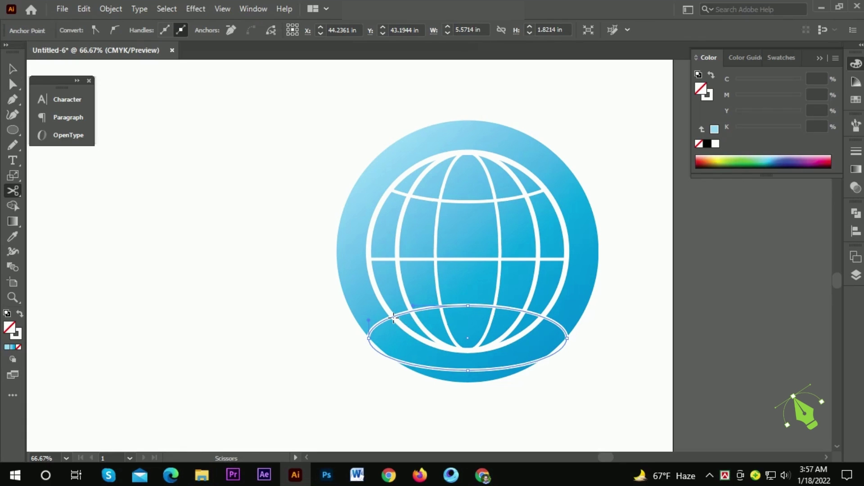
click(393, 317)
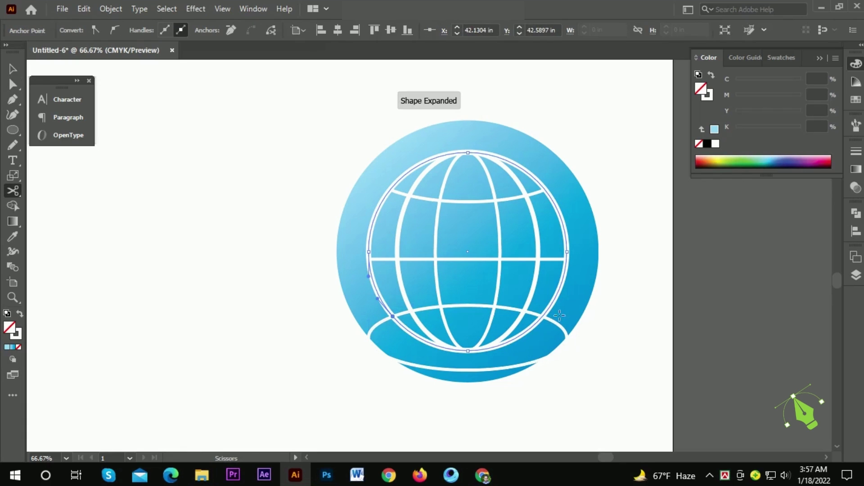
key(ctrl+z)
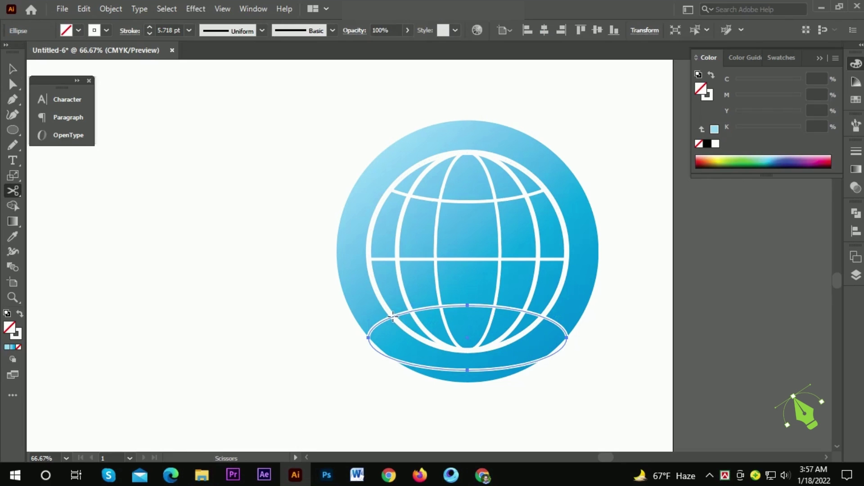
click(393, 317)
key(ctrl+z)
scroll(540, 323, up, 2)
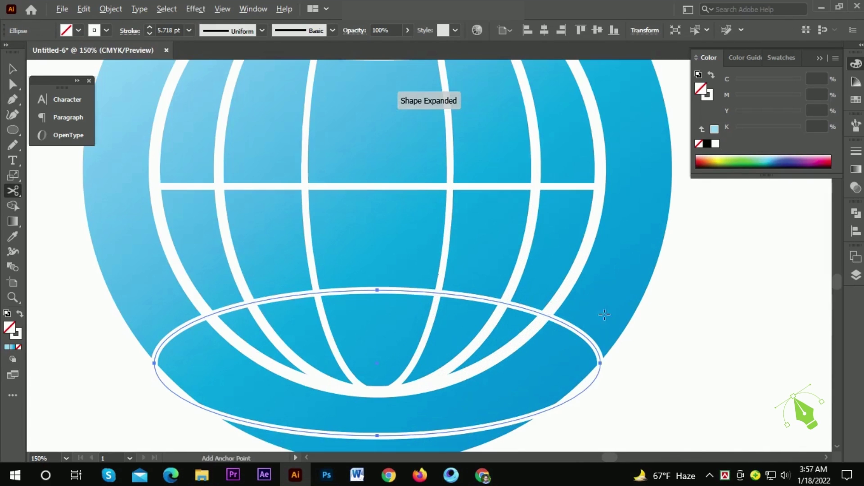
click(543, 315)
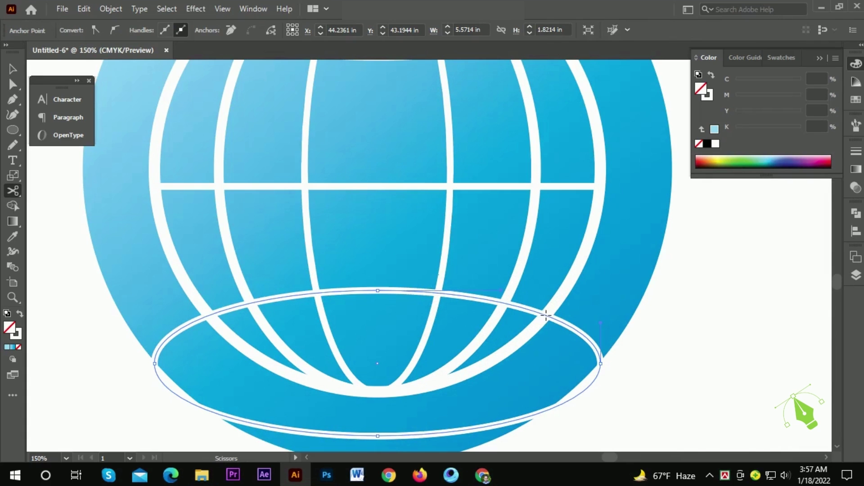
scroll(315, 308, left, 2)
scroll(315, 308, down, 1)
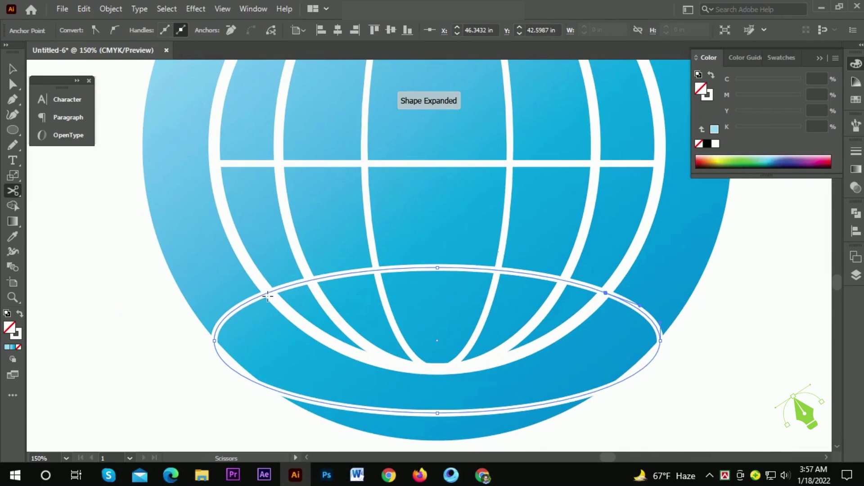
click(267, 296)
Step: Recut the bottom ellipse exactly at its left crossing and delete its overhanging lower arc
key(a)
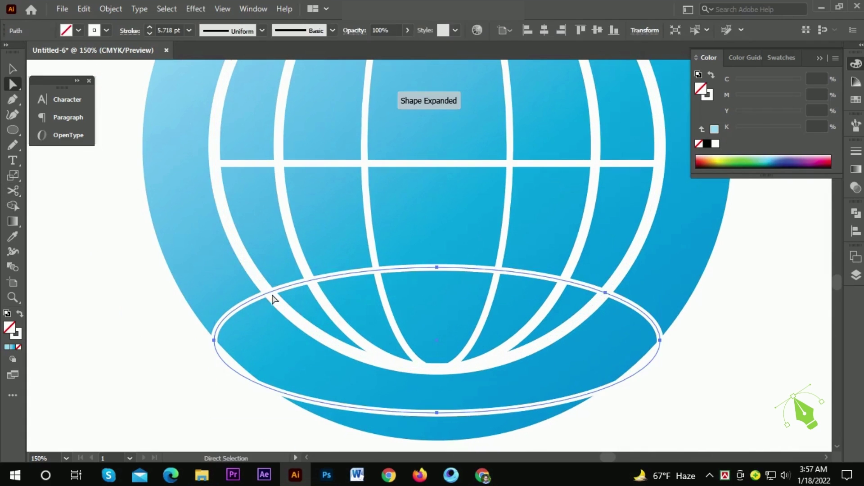
key(c)
click(270, 293)
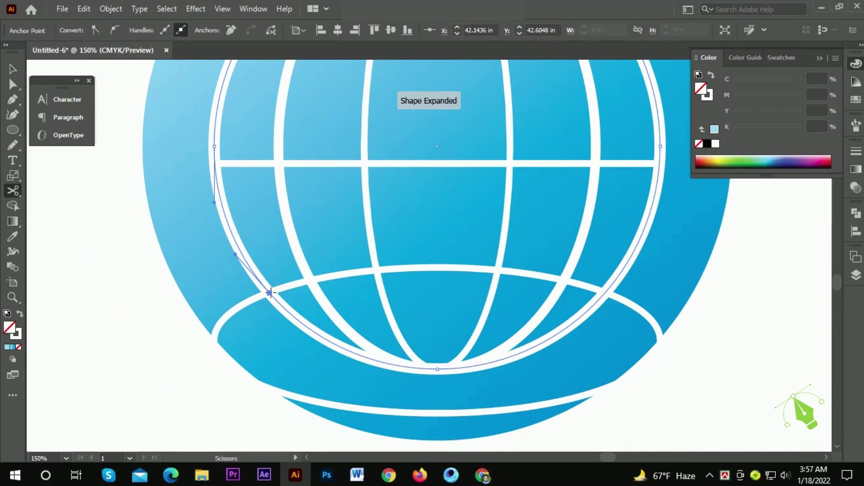
click(270, 293)
scroll(270, 293, up, 1)
scroll(271, 288, up, 2)
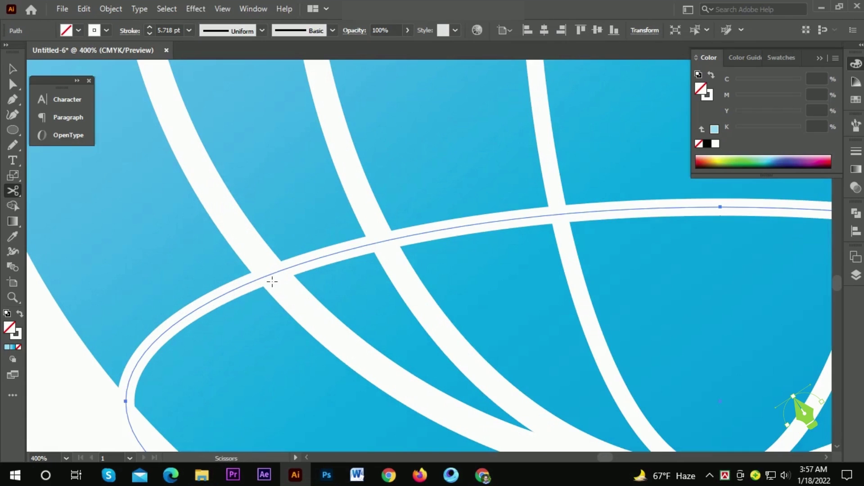
click(272, 273)
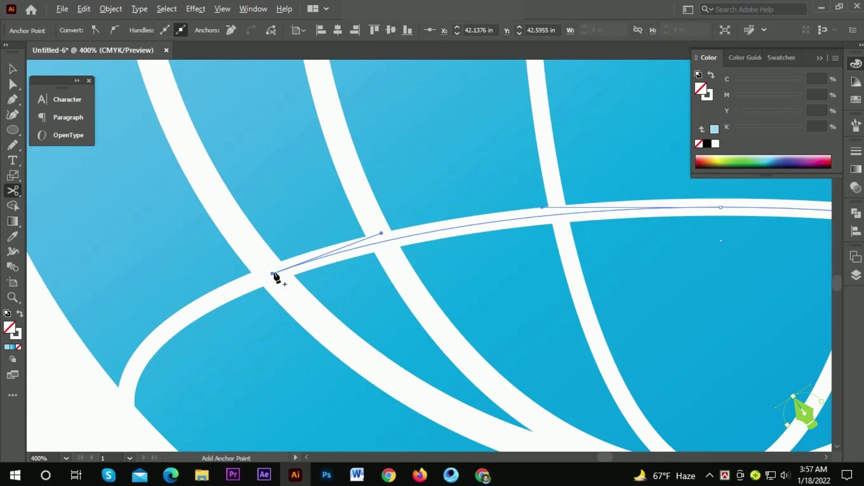
scroll(276, 279, down, 3)
key(a)
drag(268, 329, 215, 366)
key(Delete)
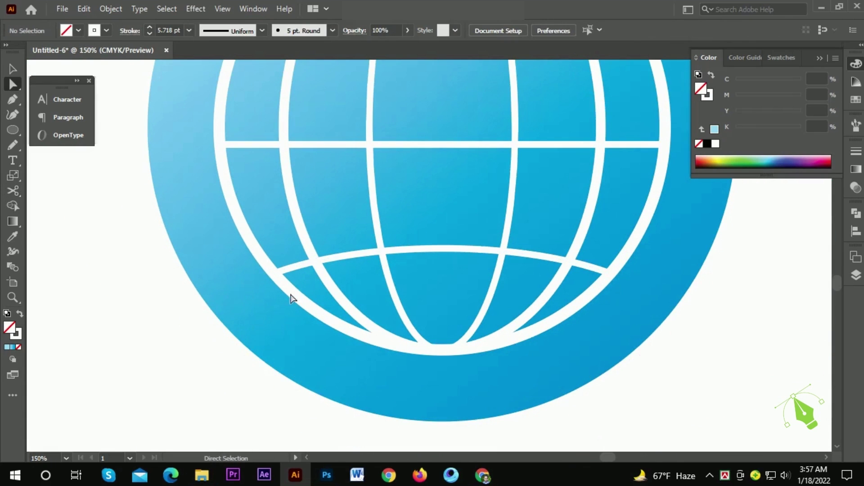
scroll(312, 235, down, 2)
drag(359, 239, 365, 306)
Step: Set the stroke weight of all the globe grid lines to 14 pt
key(v)
drag(266, 148, 547, 371)
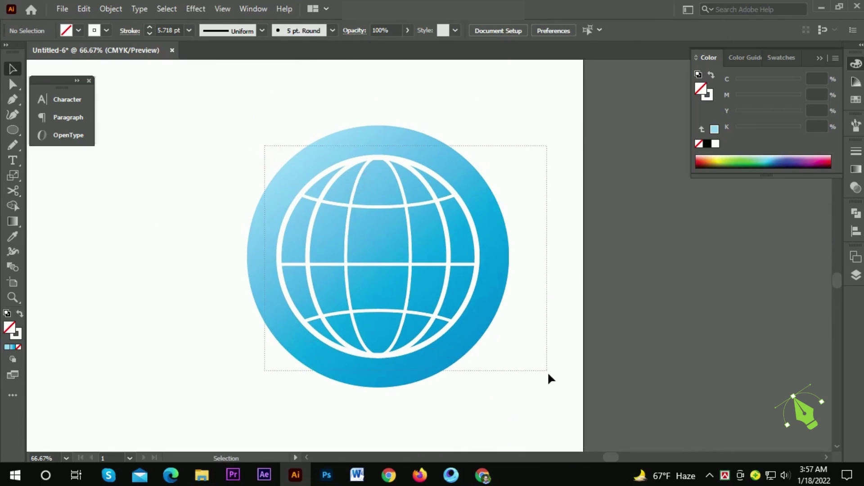
click(154, 34)
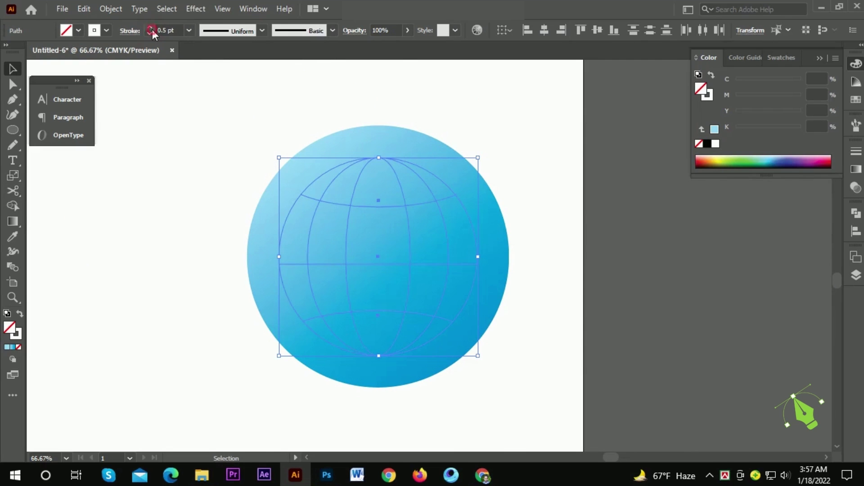
click(152, 28)
click(151, 28)
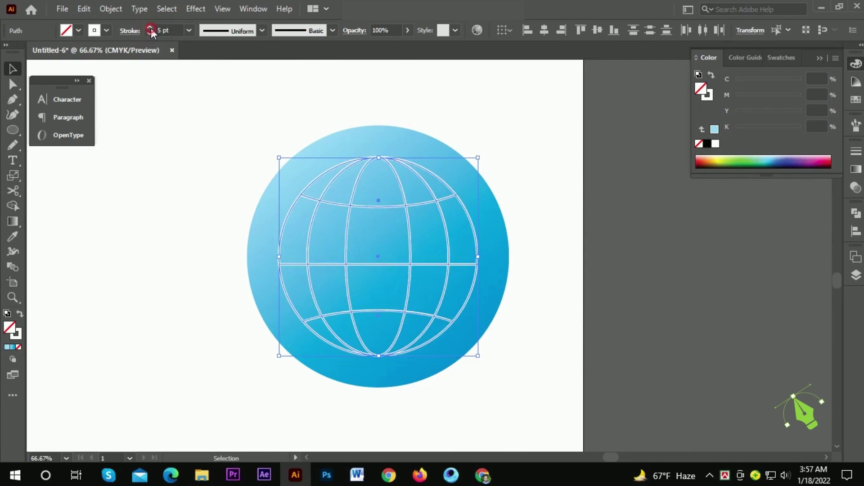
click(151, 28)
key(Up)
key(Up)
key(Up)
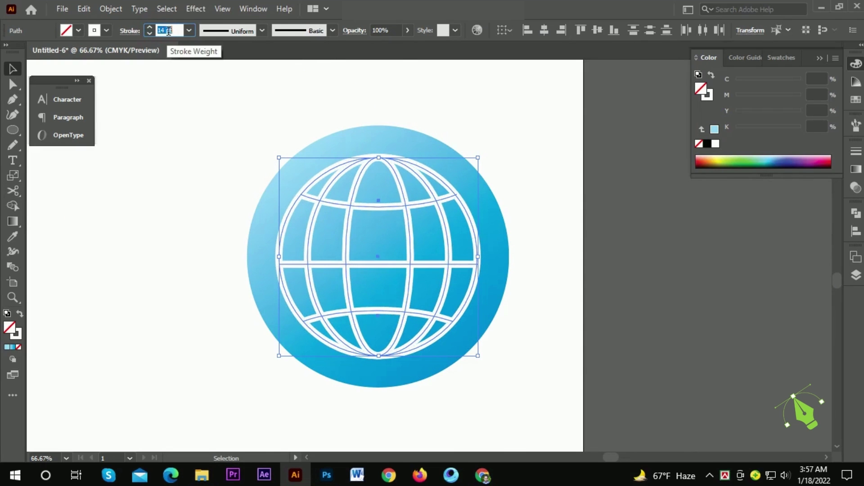
Step: Expand the grid strokes and unite them into one shape with Pathfinder
click(118, 12)
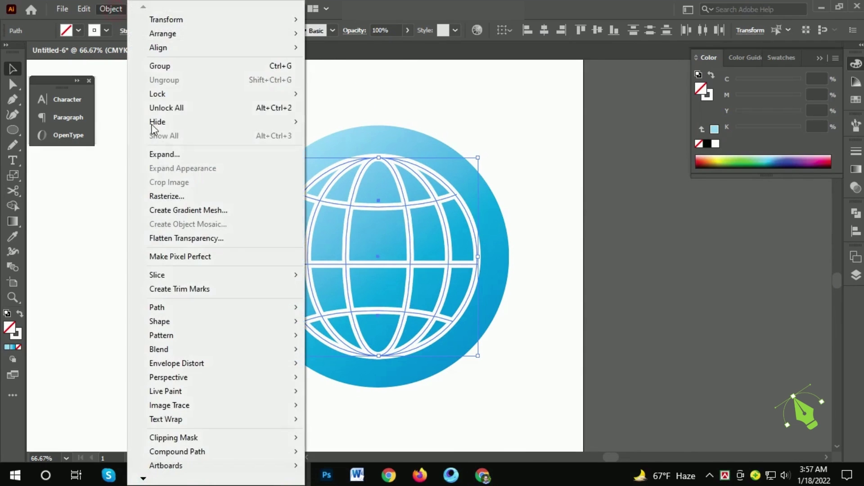
click(165, 155)
key(Return)
click(859, 213)
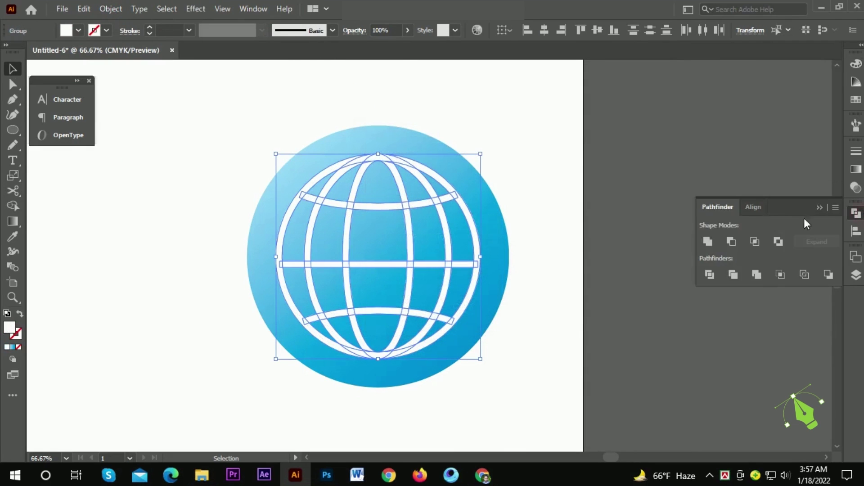
click(708, 242)
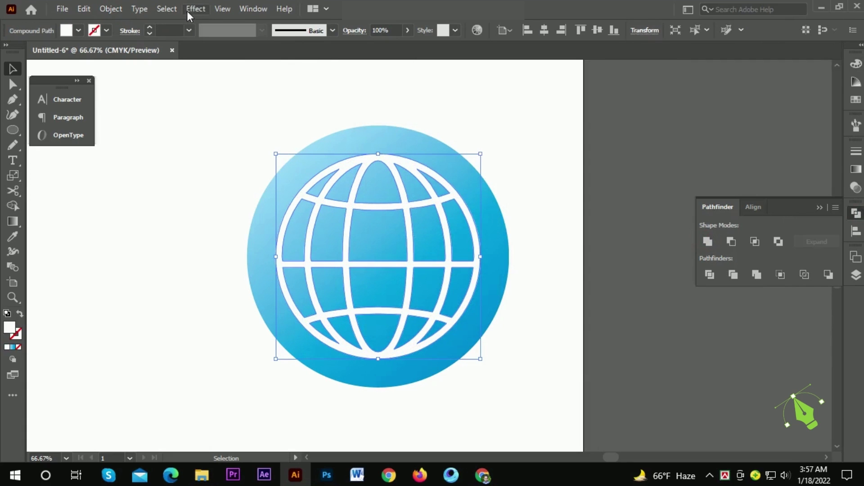
Step: Apply a light blue Drop Shadow effect at 75% opacity to the globe lines
click(196, 9)
click(368, 153)
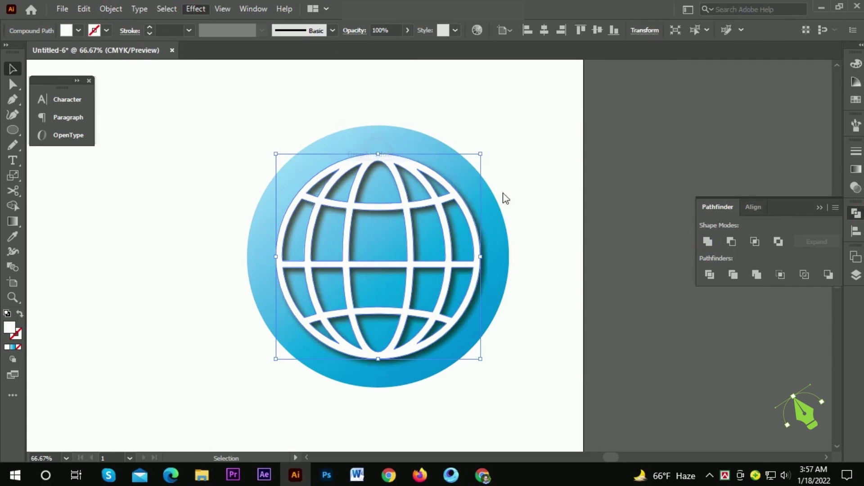
click(565, 171)
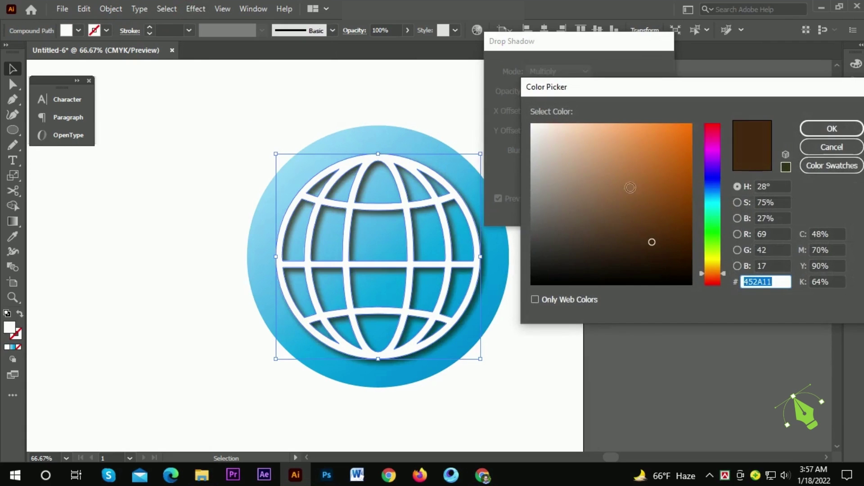
click(718, 186)
mouse_move(660, 148)
mouse_down()
mouse_move(609, 164)
mouse_move(579, 151)
mouse_move(607, 130)
mouse_move(656, 125)
mouse_up()
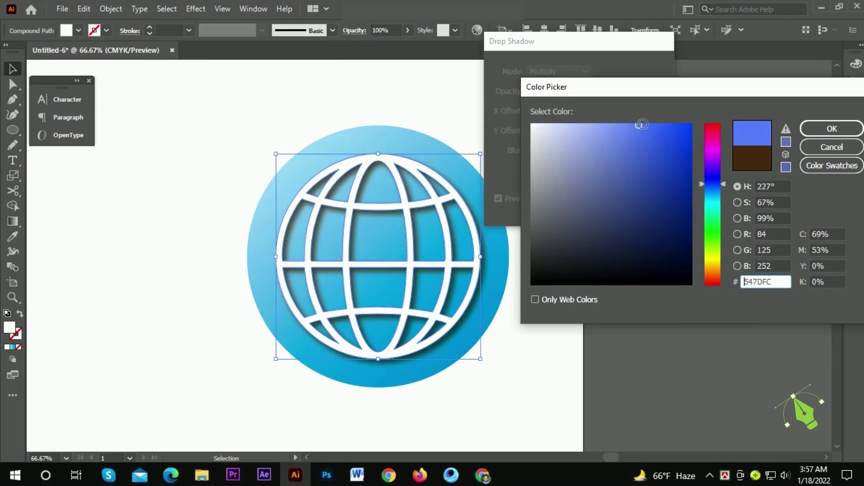
click(810, 130)
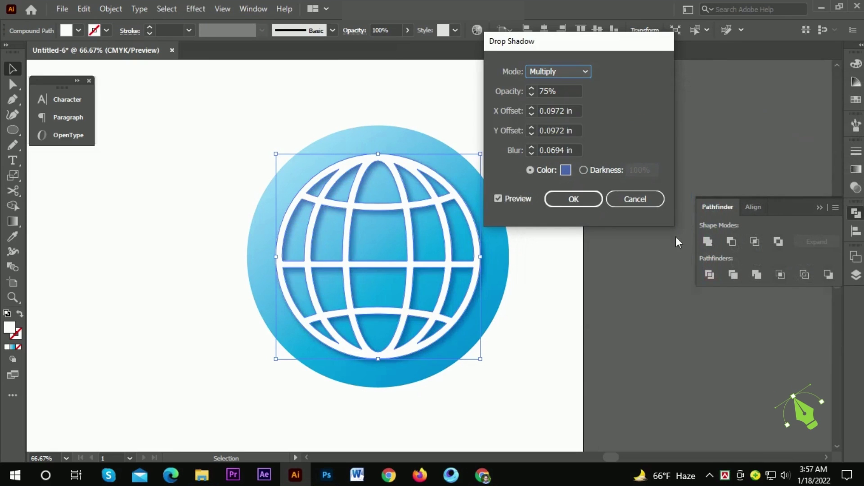
click(574, 199)
click(598, 216)
Step: Hide all panels and scroll to review the four finished icons
scroll(538, 180, down, 2)
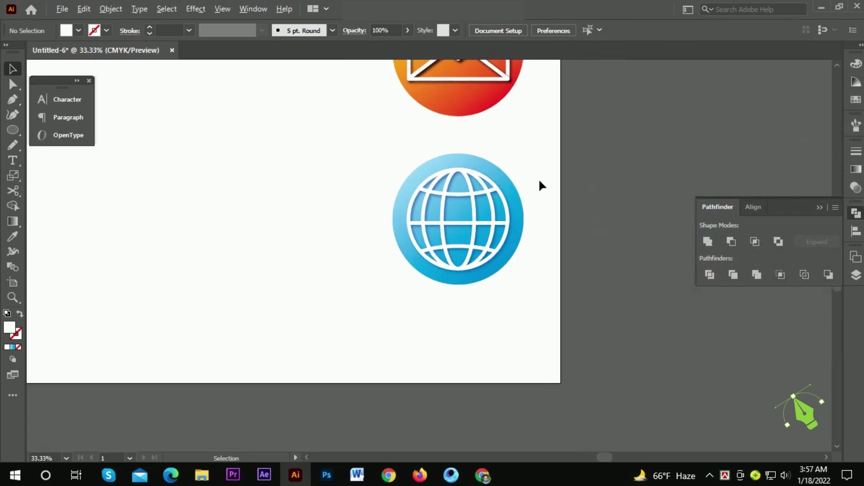
key(Tab)
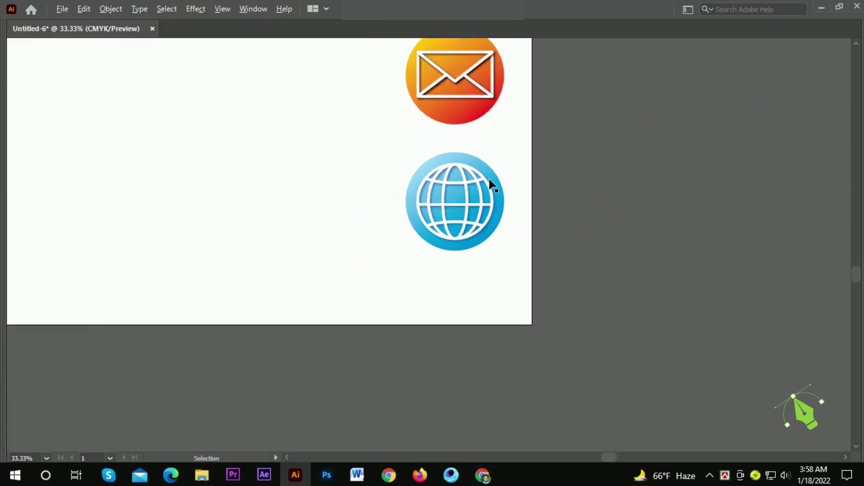
scroll(493, 185, down, 2)
scroll(511, 155, up, 3)
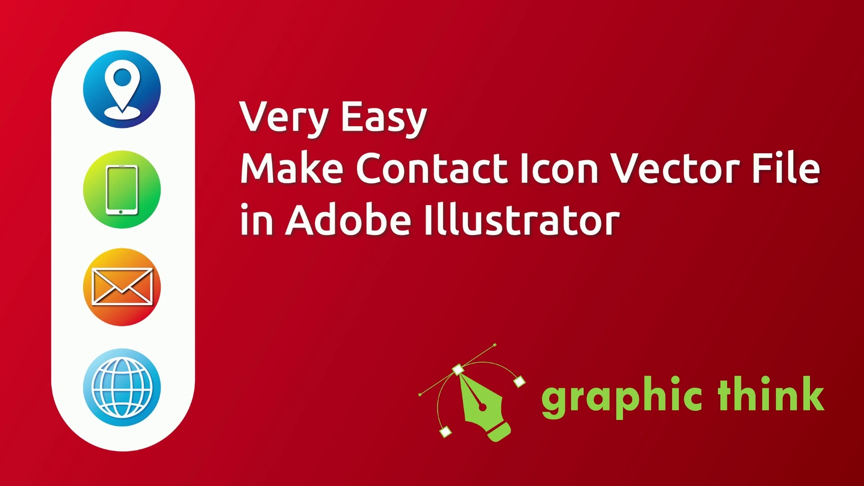